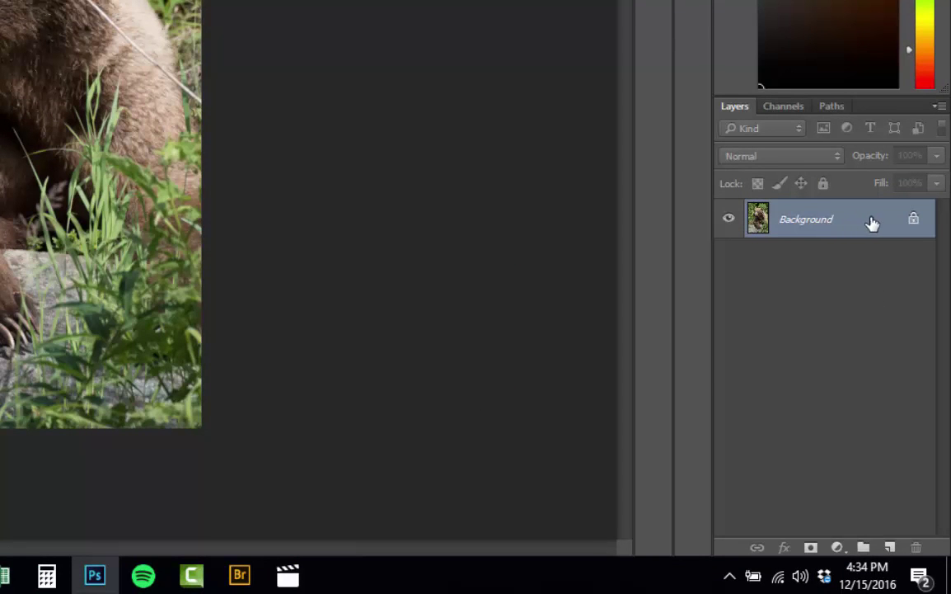
Step: Duplicate the Background layer and open the copy in the Camera Raw Filter
drag(872, 224, 890, 549)
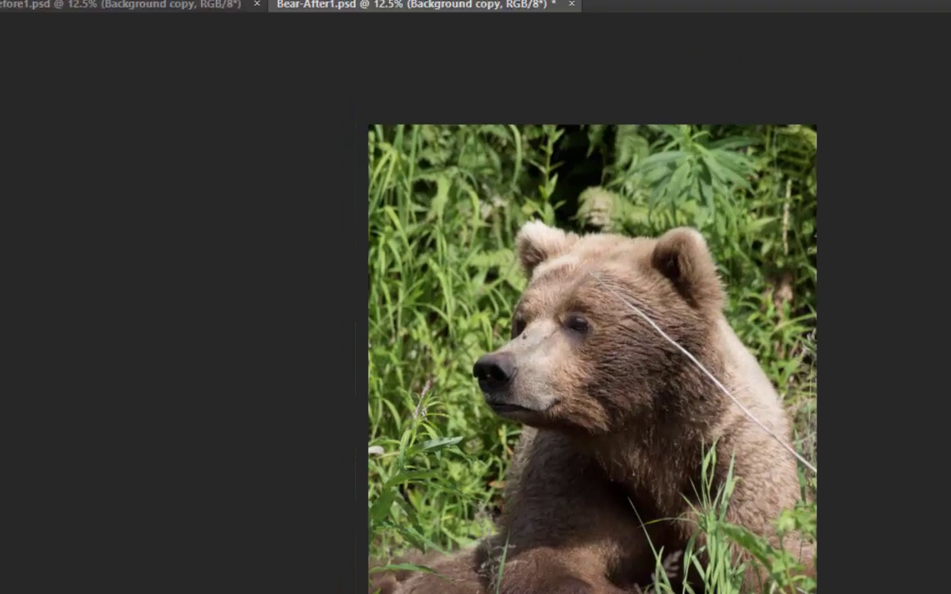
click(283, 31)
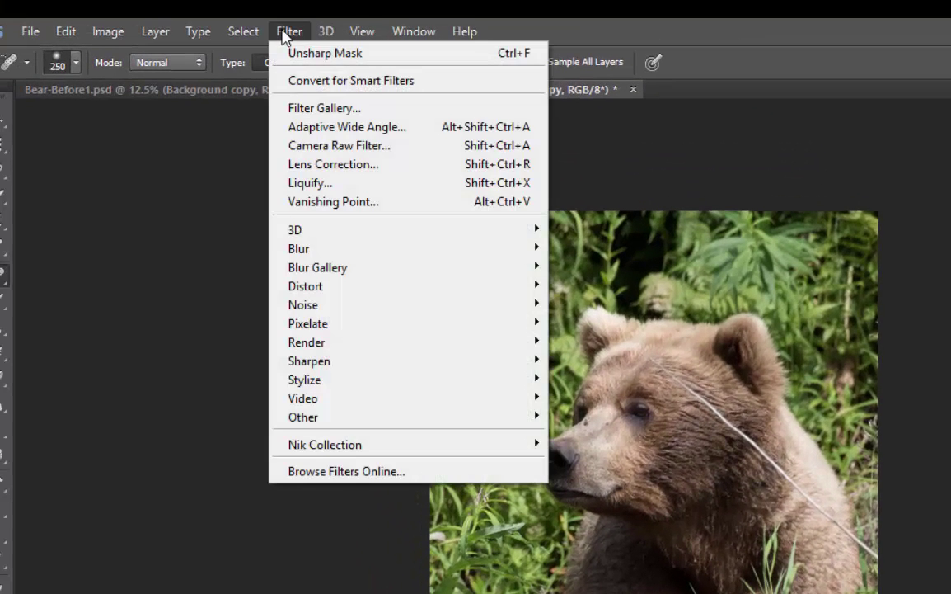
click(319, 146)
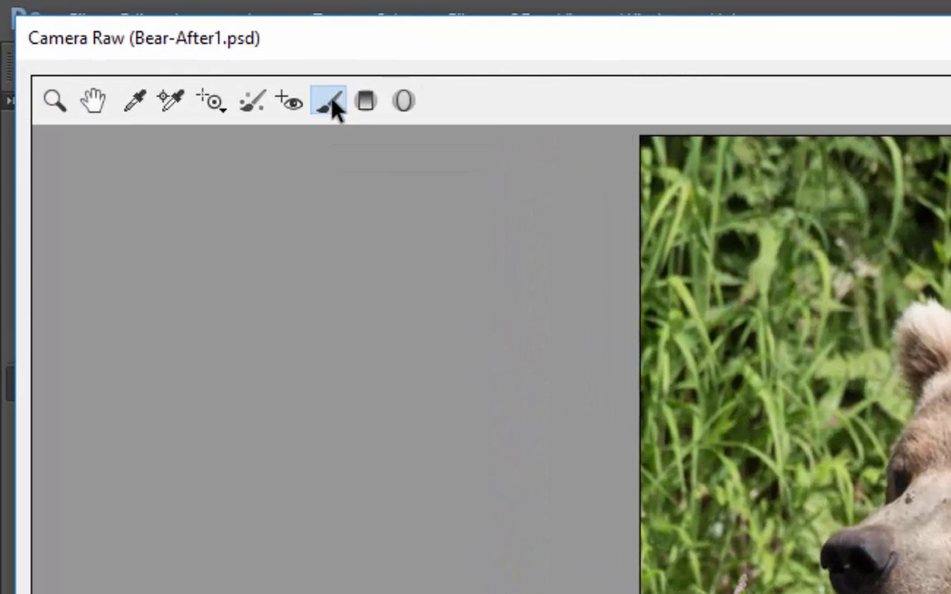
Step: Choose the Adjustment Brush and reset its local correction settings
click(303, 95)
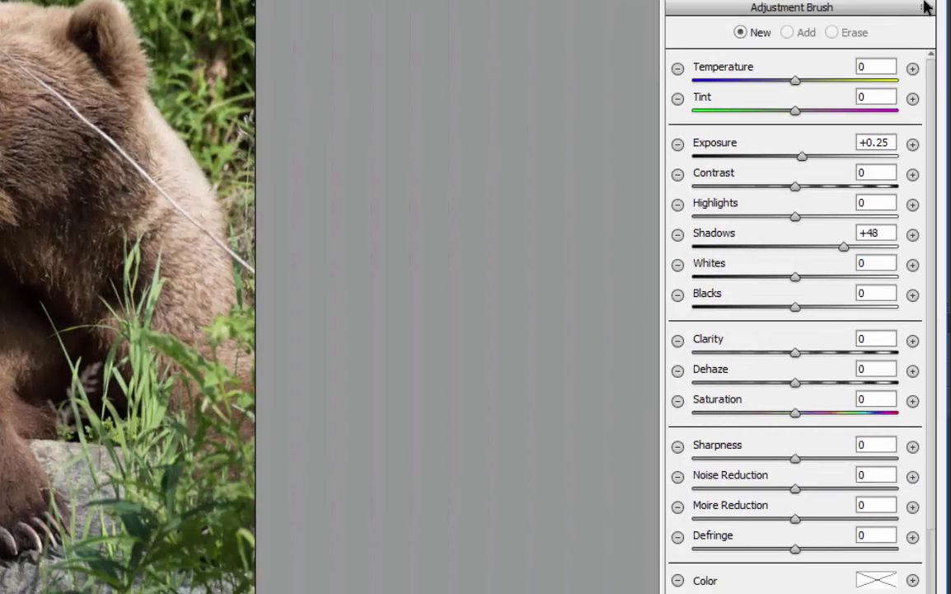
click(925, 6)
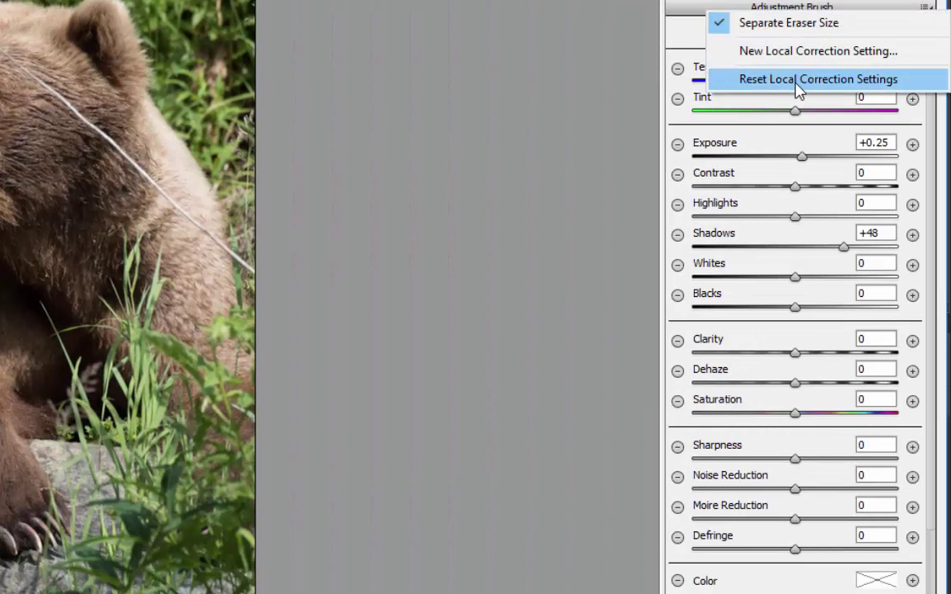
click(927, 7)
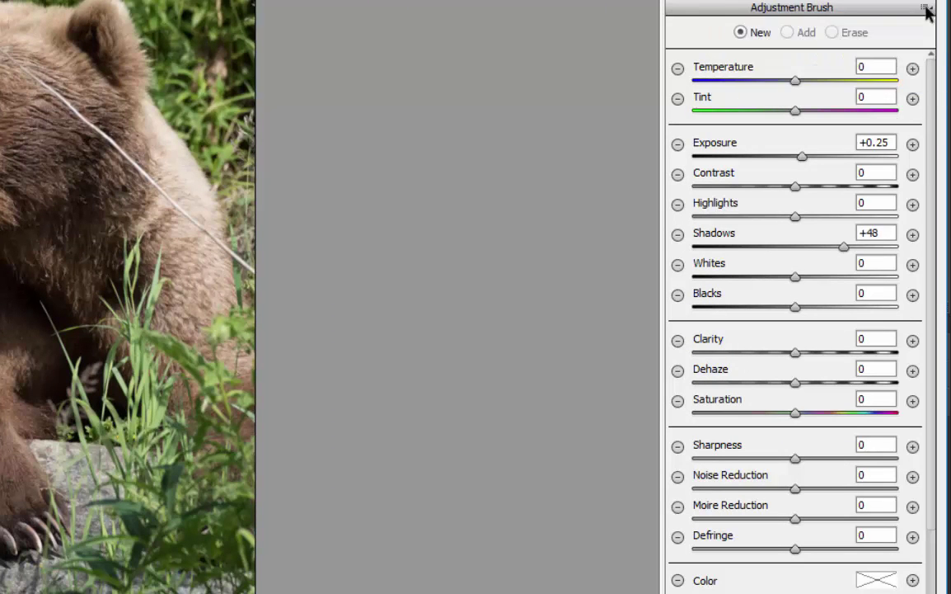
click(927, 8)
click(926, 8)
click(926, 8)
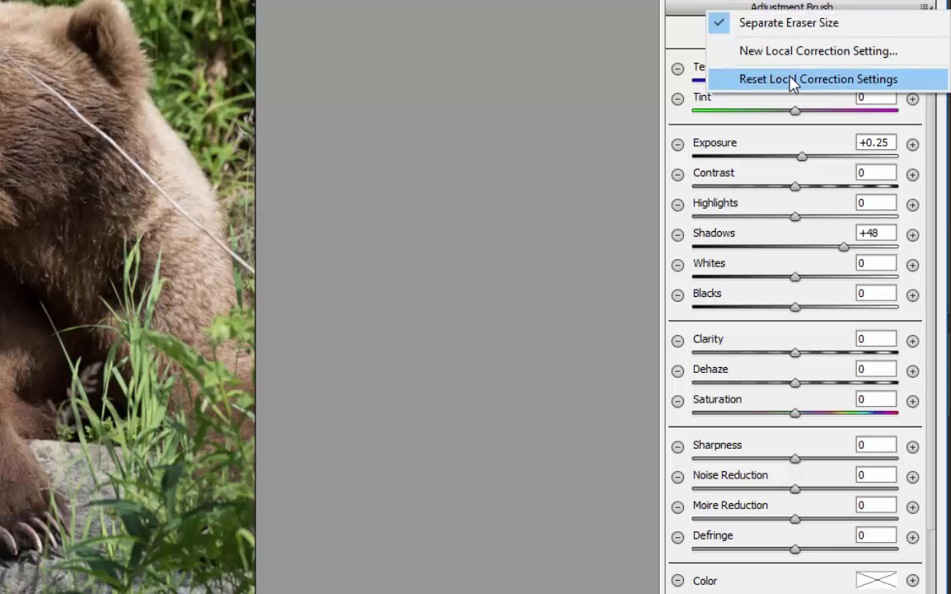
click(792, 83)
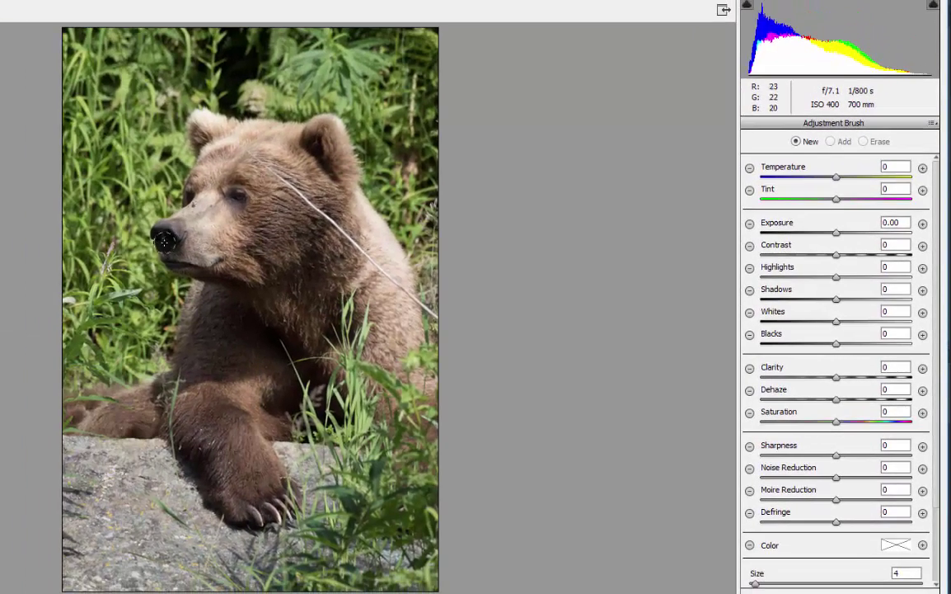
Step: Set the Adjustment Brush to Exposure +0.40 and Shadows +14 for brightening the bear's nose
key(ctrl+plus)
key(ctrl+plus)
key(ctrl+plus)
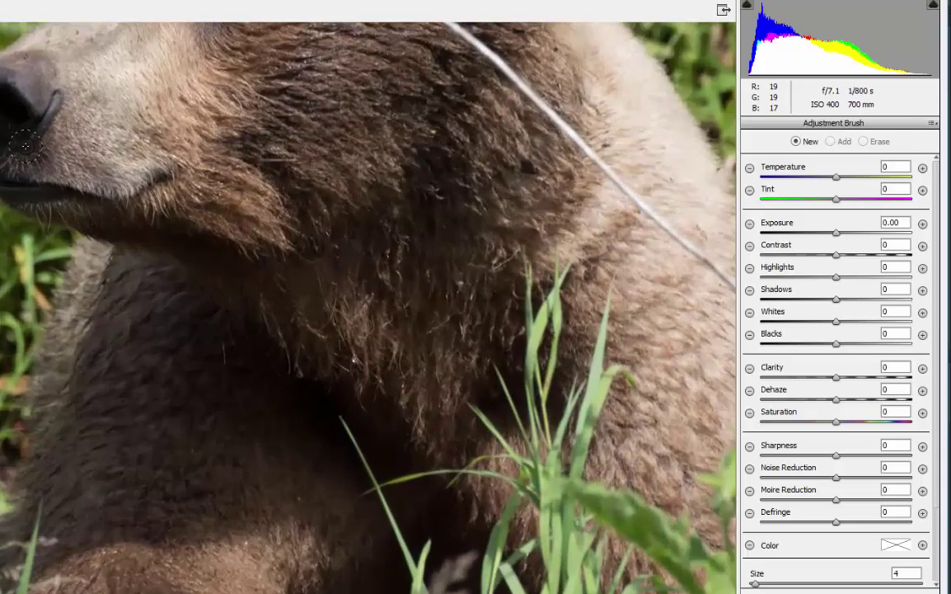
drag(51, 138, 192, 357)
key(ctrl+plus)
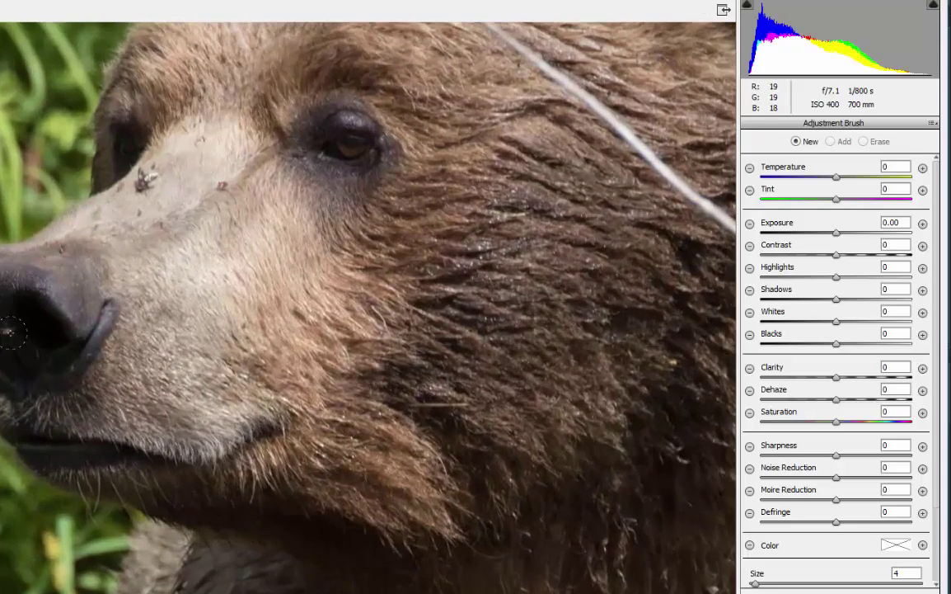
mouse_move(49, 351)
mouse_down()
mouse_move(187, 365)
mouse_move(233, 329)
mouse_up()
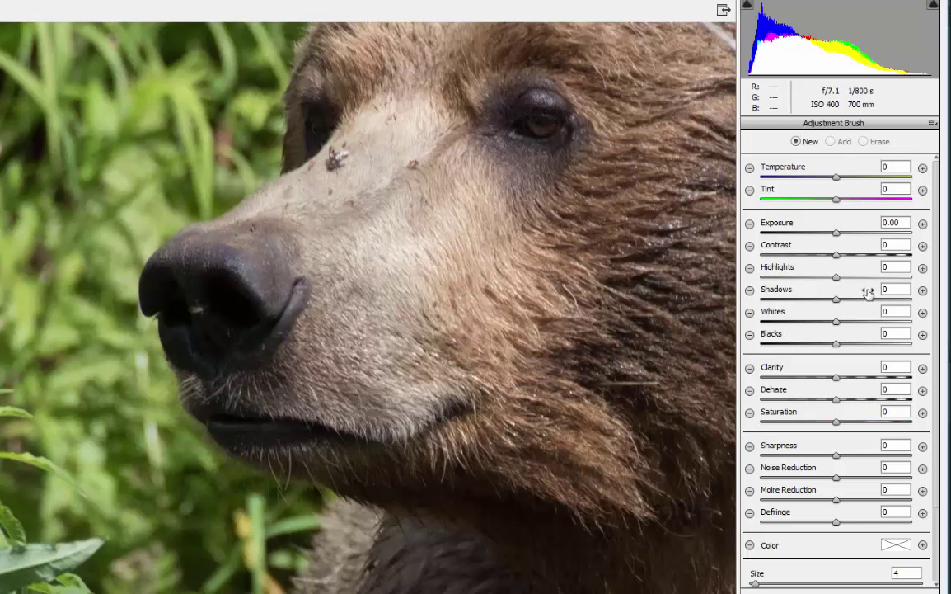
click(839, 235)
drag(838, 235, 845, 236)
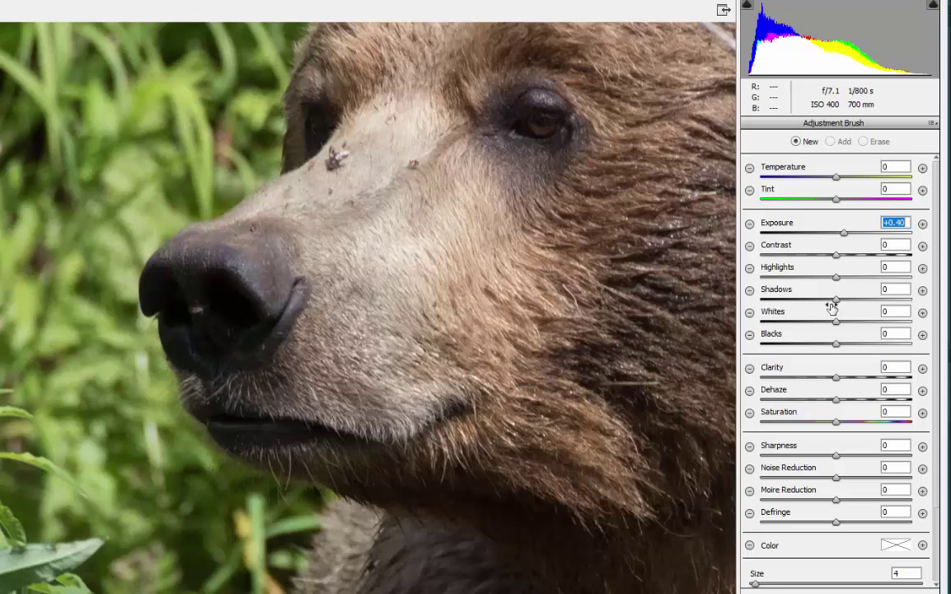
drag(835, 302, 847, 305)
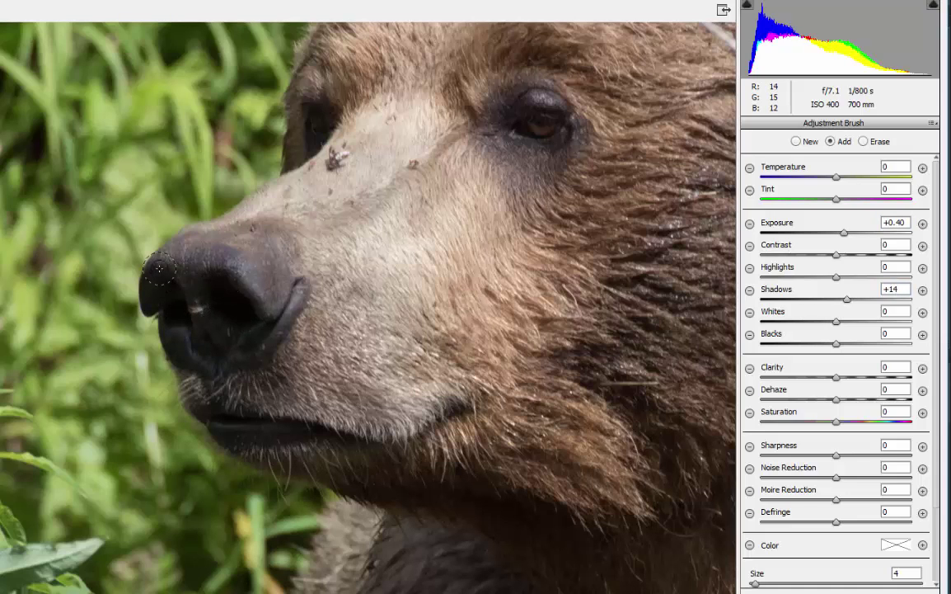
Step: Paint the lightening correction over the bear's nose, nostrils and dark mouth line
mouse_move(211, 292)
mouse_down()
mouse_move(236, 293)
mouse_move(208, 282)
mouse_move(236, 270)
mouse_move(226, 256)
mouse_move(230, 317)
mouse_move(213, 423)
mouse_move(284, 428)
mouse_up()
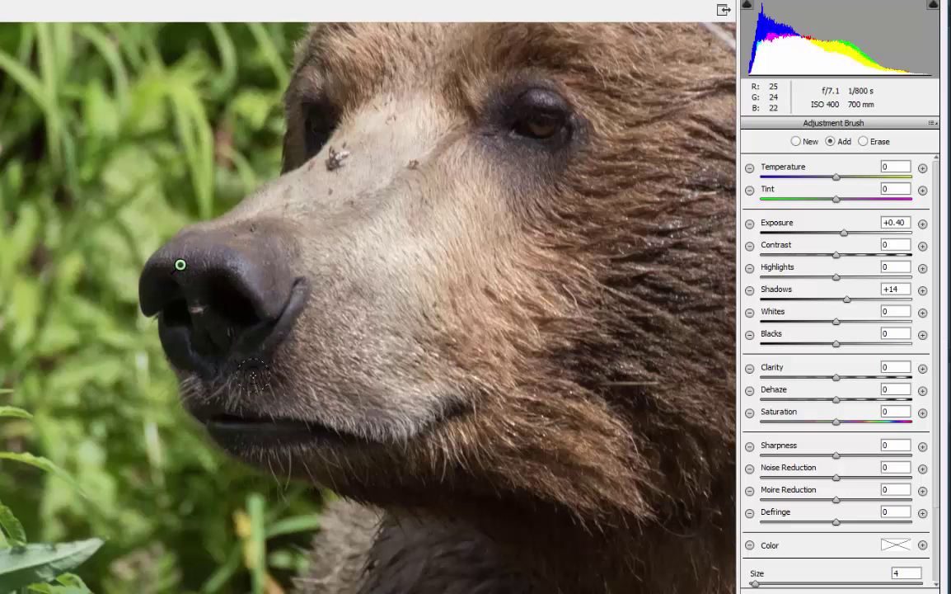
mouse_move(220, 297)
mouse_down()
mouse_move(242, 319)
mouse_move(268, 306)
mouse_move(258, 330)
mouse_up()
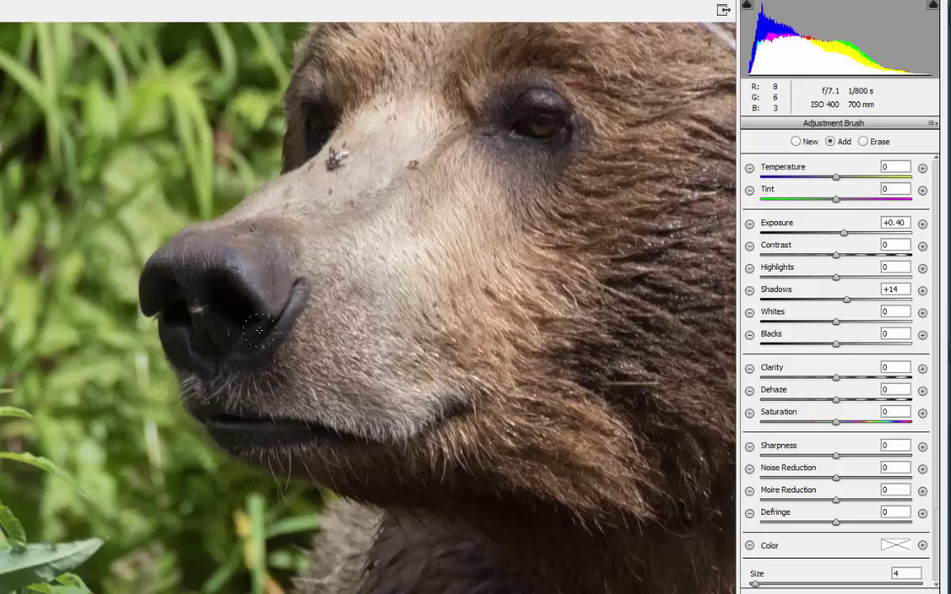
drag(180, 303, 181, 309)
drag(247, 318, 287, 303)
Step: Test the nose correction with Exposure at -3.35, restore it to +0.40, and try out its Highlights and Shadows
mouse_move(848, 238)
mouse_down()
mouse_move(898, 234)
mouse_move(775, 235)
mouse_up()
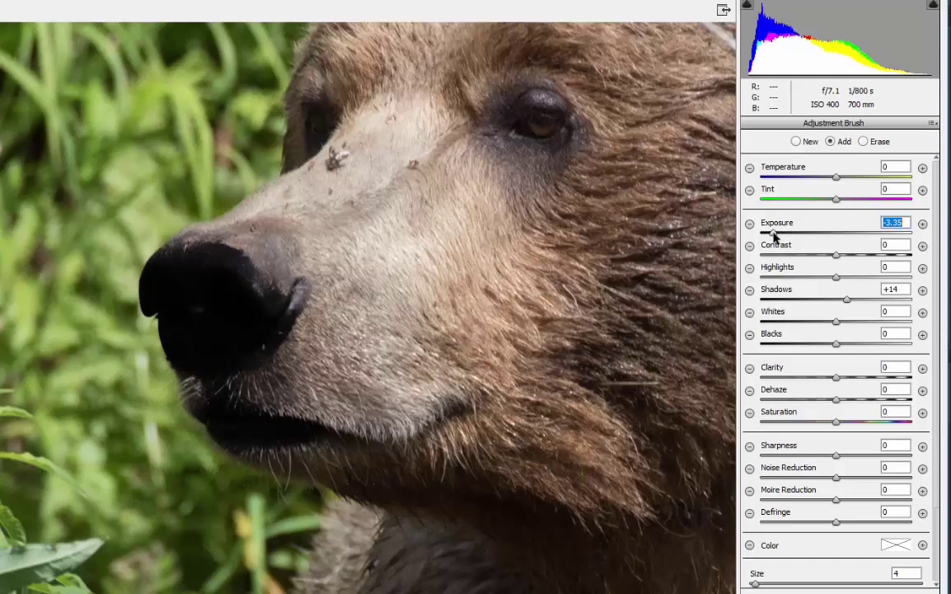
drag(774, 235, 846, 239)
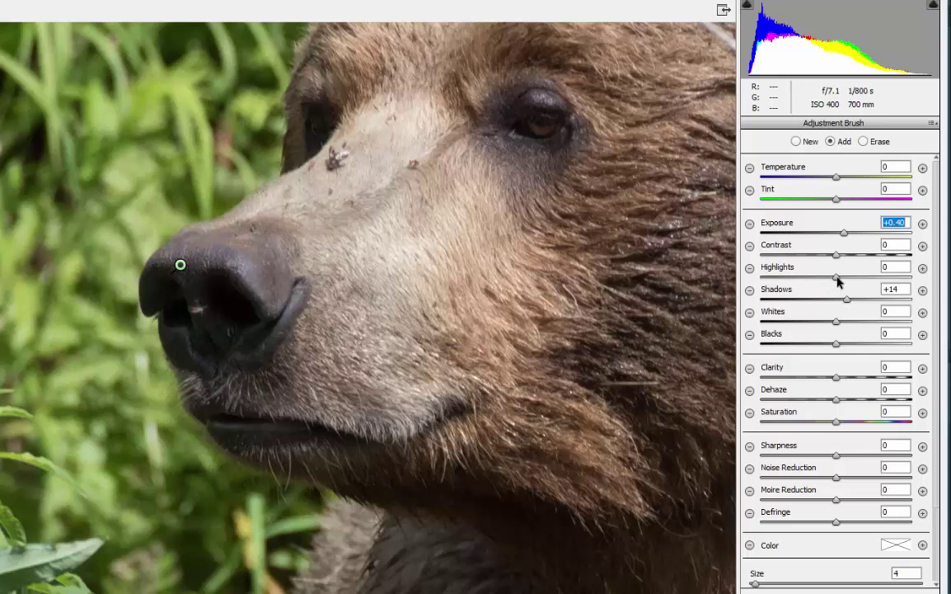
drag(838, 278, 871, 305)
click(850, 303)
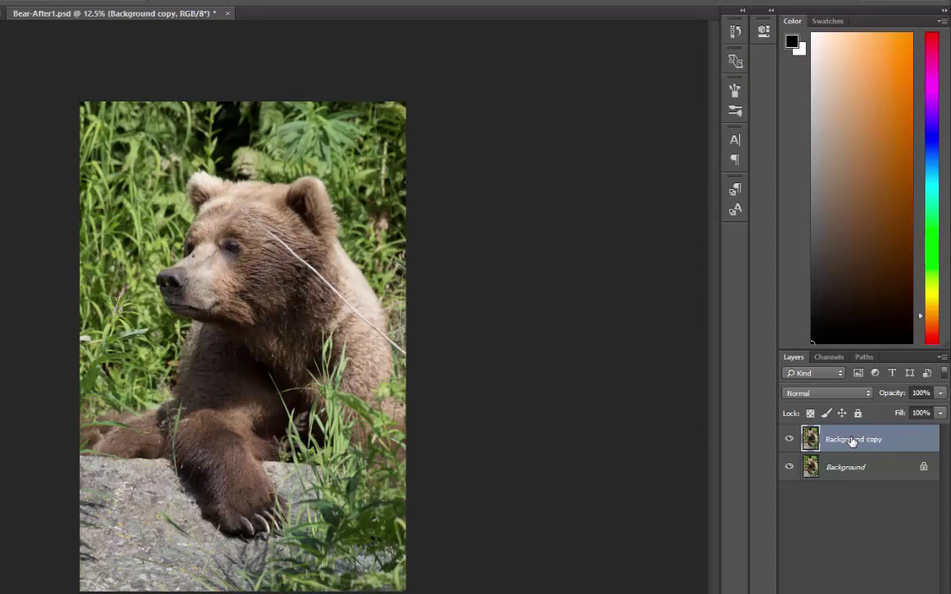
Step: Rename the Background copy layer as Lighten Nose
scroll(251, 158, up, 10)
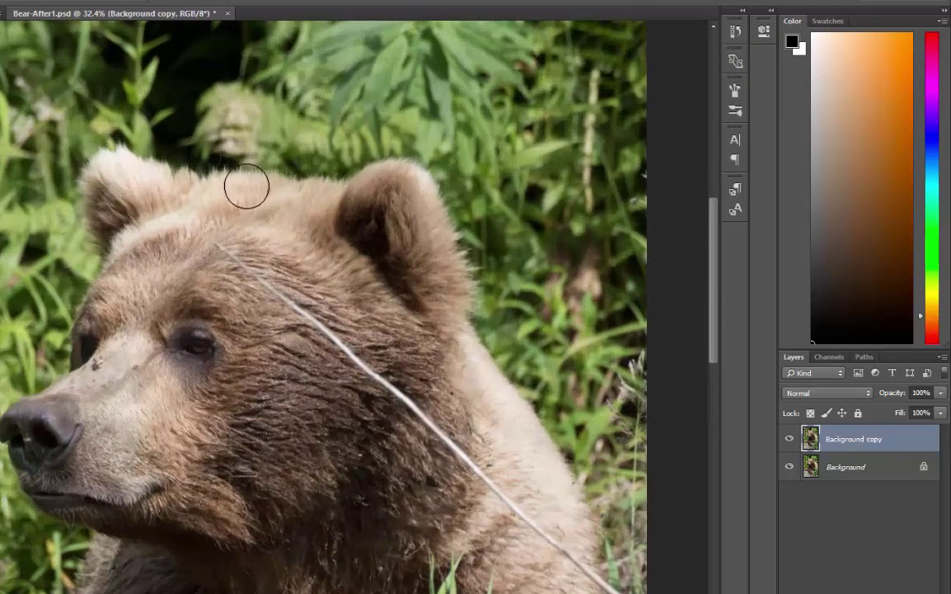
scroll(246, 184, down, 2)
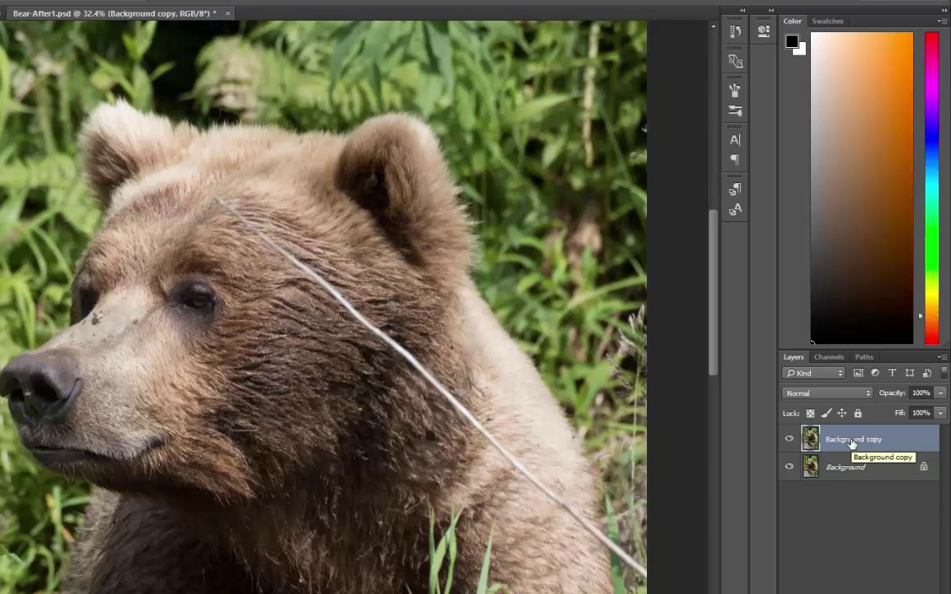
double_click(853, 441)
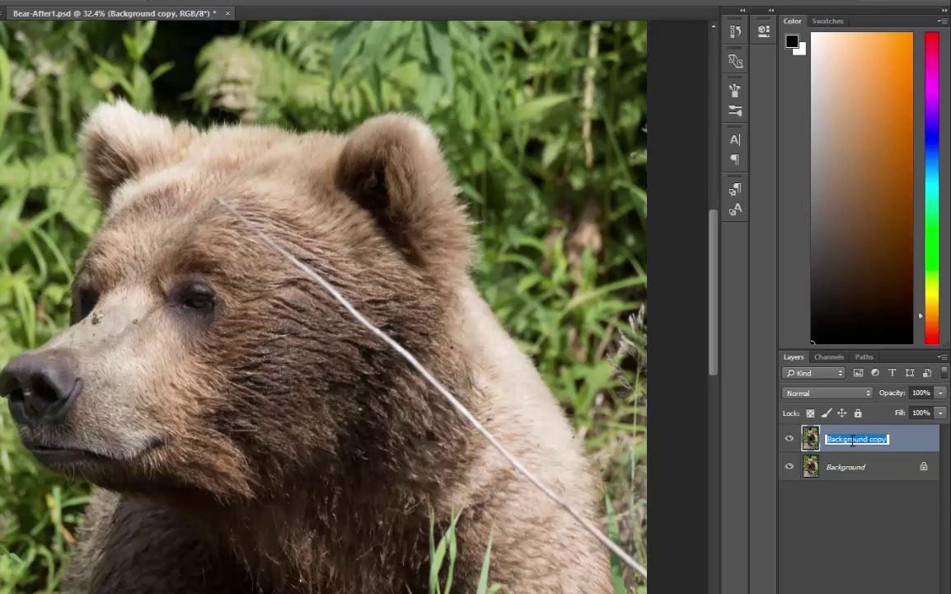
text(Lighten)
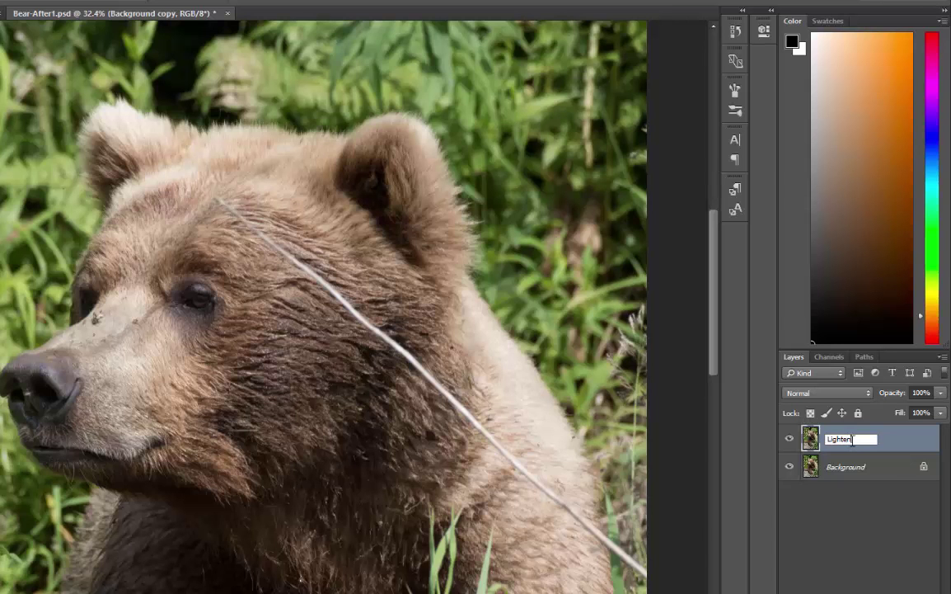
text( Nose)
key(Return)
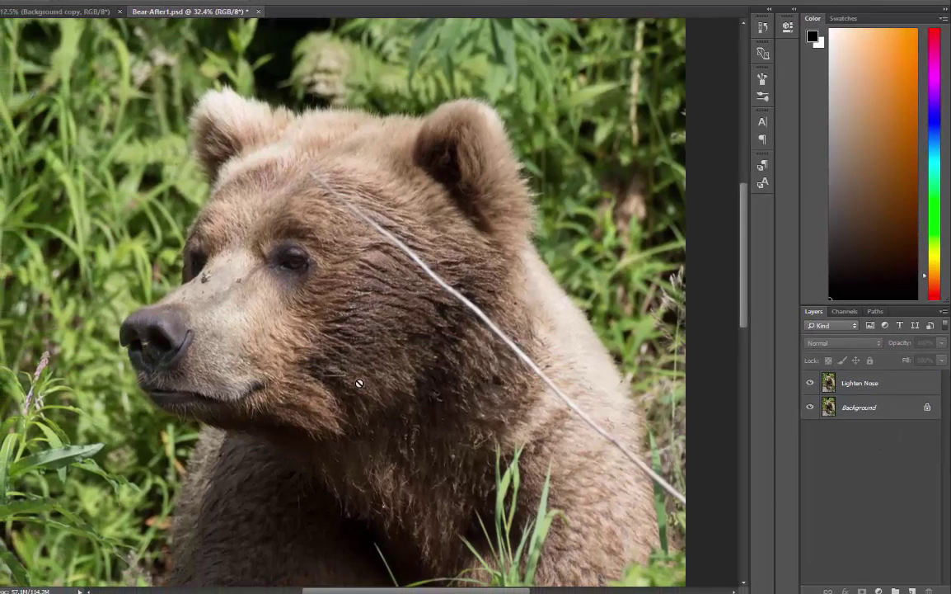
Step: Compare the bear's nose with the Lighten Nose layer hidden and shown
scroll(182, 353, up, 5)
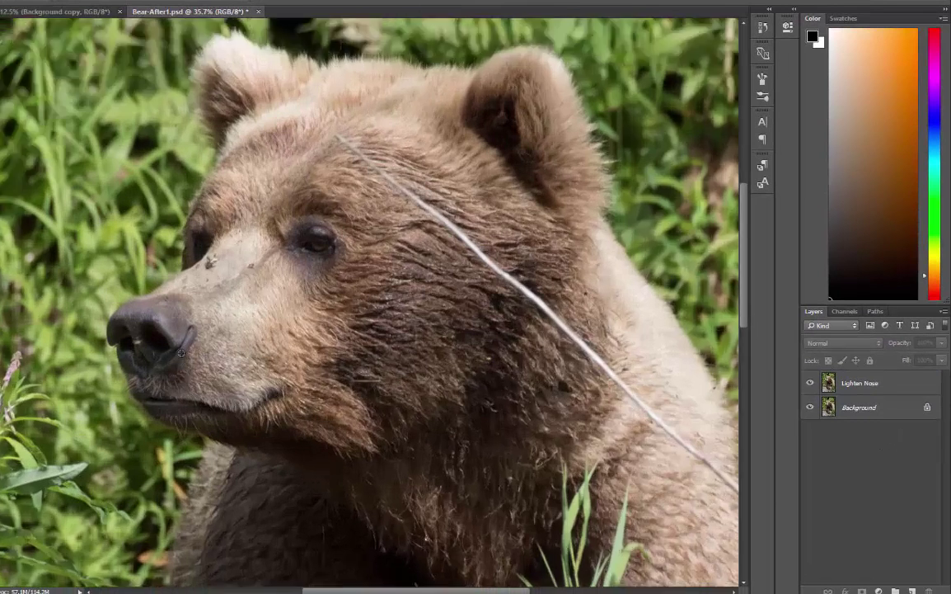
click(811, 384)
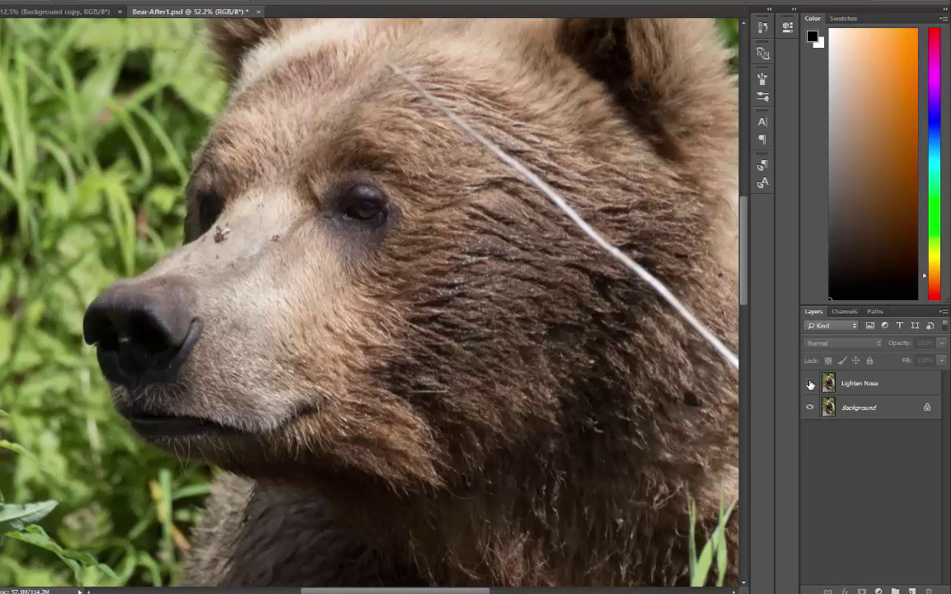
click(811, 383)
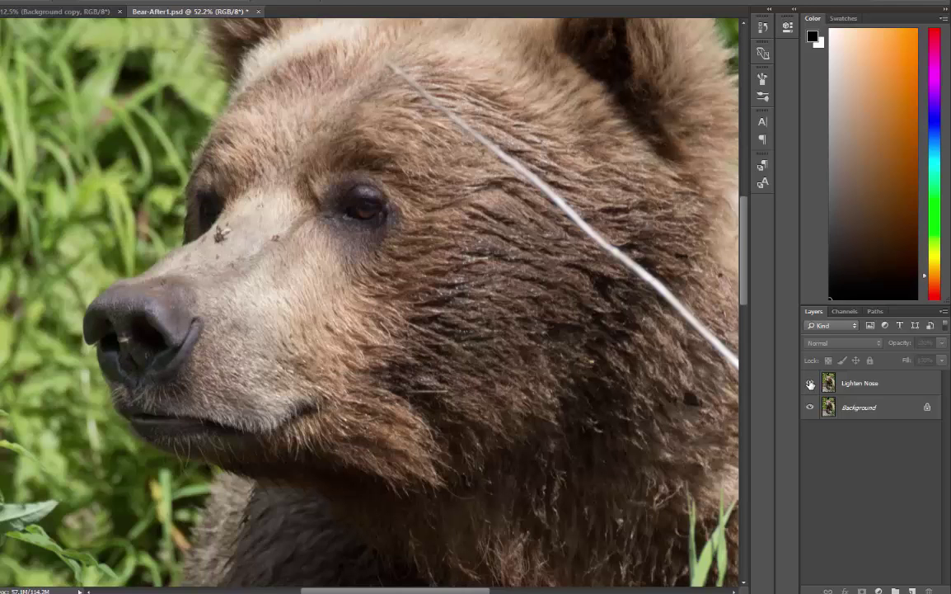
Step: Reduce the Lighten Nose layer's opacity to about 66% and keep that layer selected
click(888, 383)
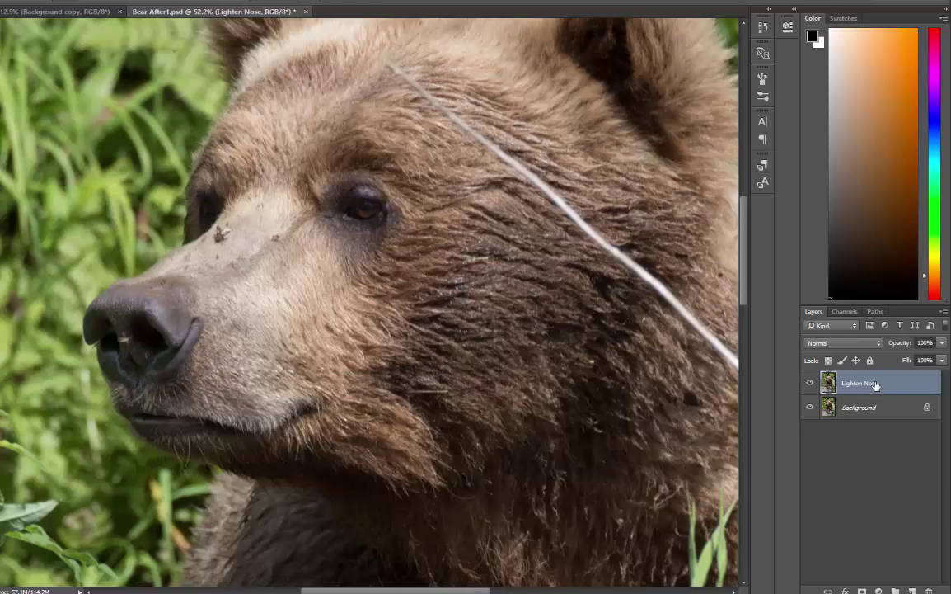
click(942, 346)
drag(942, 361, 907, 364)
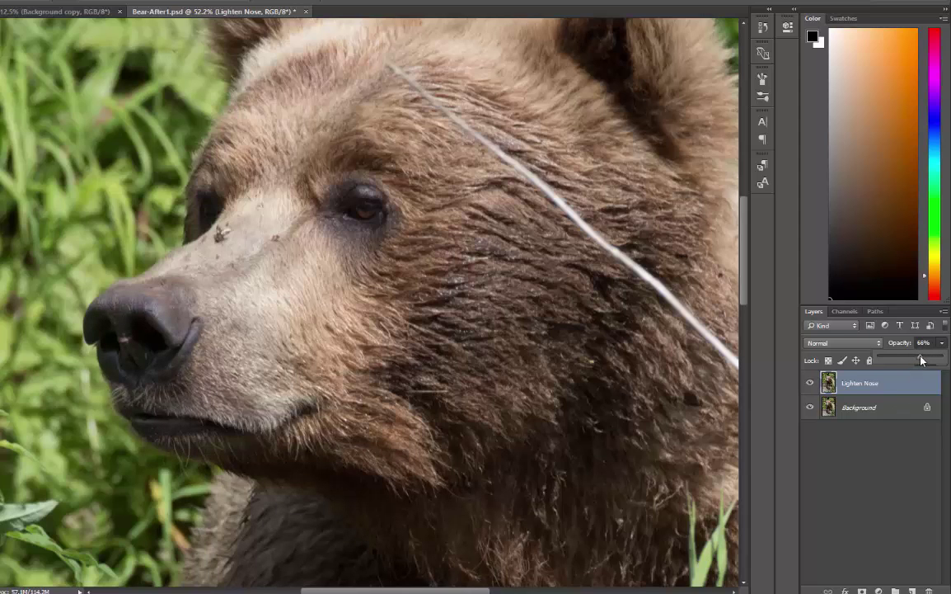
click(899, 409)
click(849, 382)
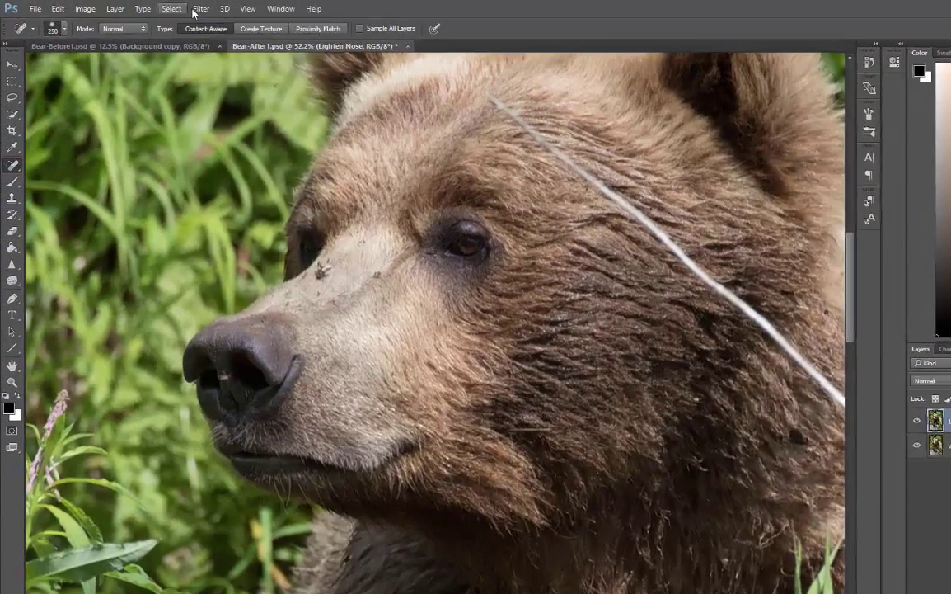
Step: Open the Lighten Nose layer in the Camera Raw Filter with a close-up of the bear's near eye
click(181, 8)
click(325, 132)
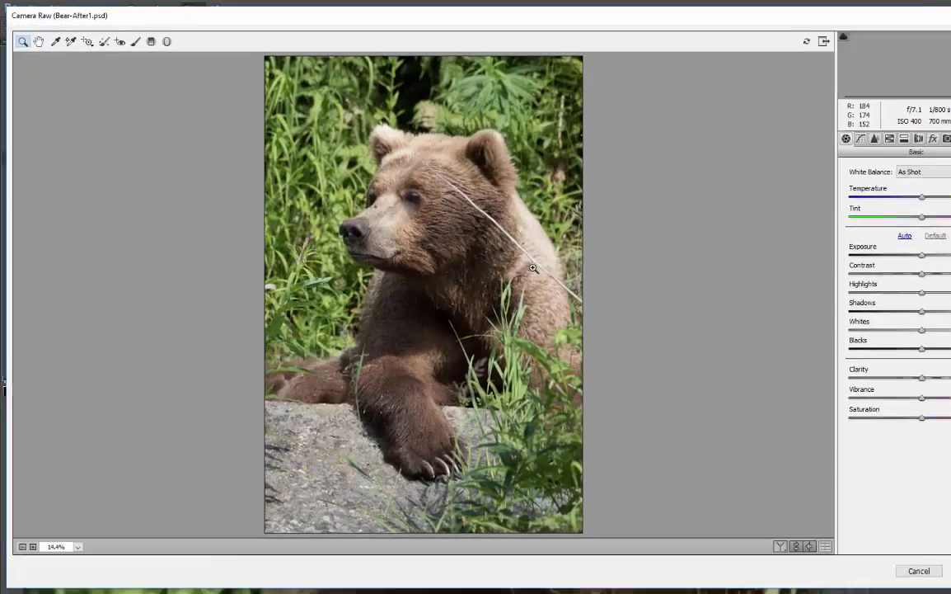
scroll(341, 173, up, 5)
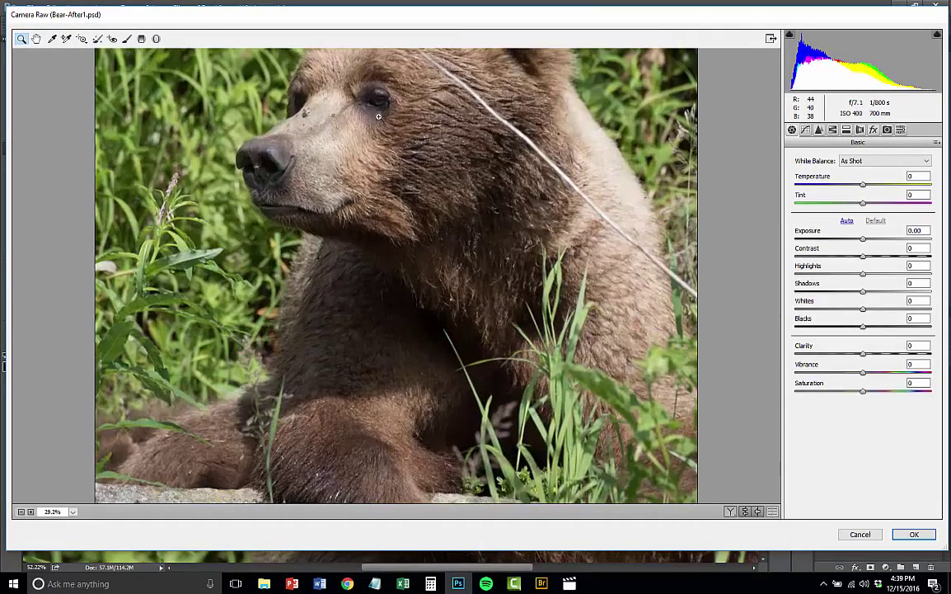
drag(382, 120, 392, 306)
scroll(359, 279, up, 12)
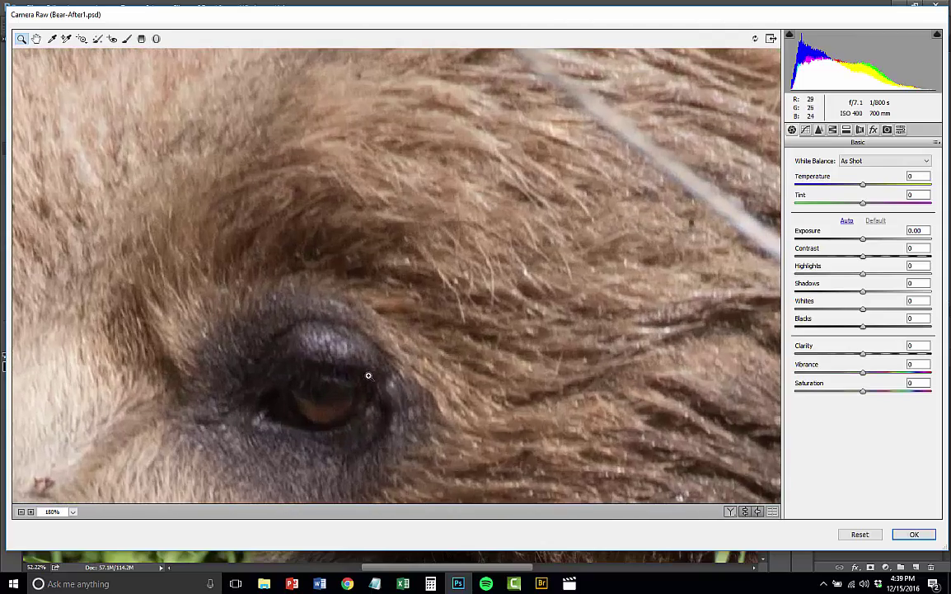
drag(390, 411, 410, 257)
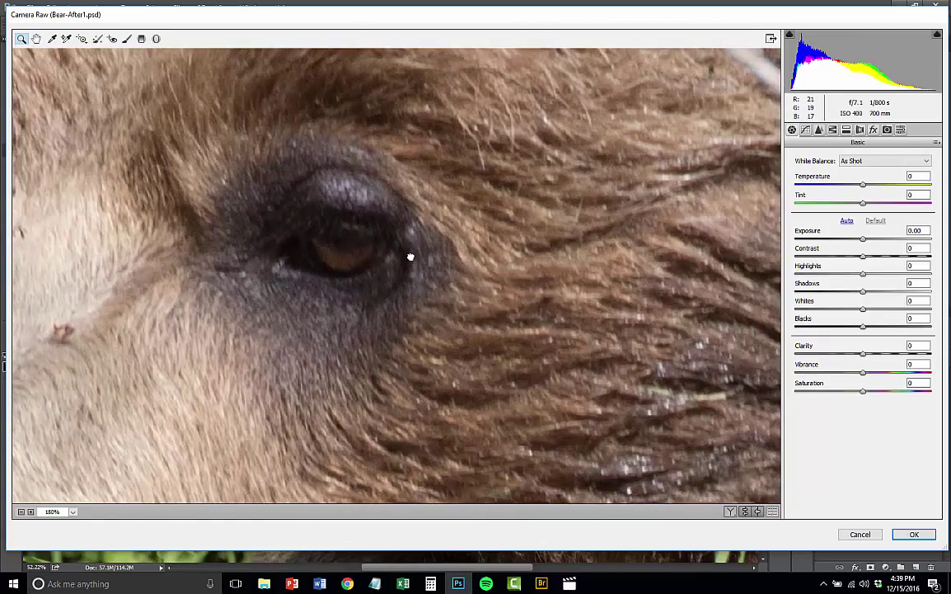
scroll(378, 290, up, 2)
scroll(378, 289, up, 1)
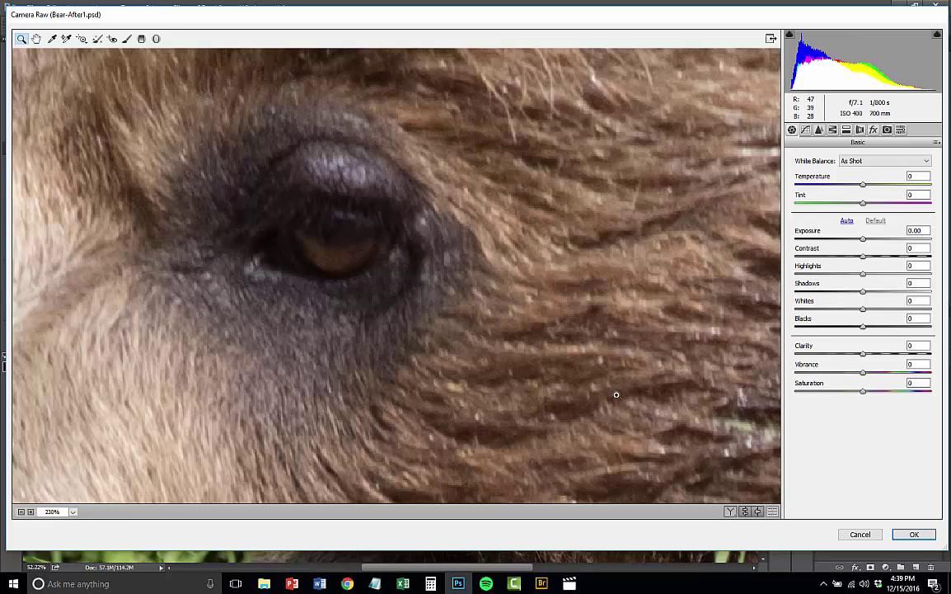
click(308, 217)
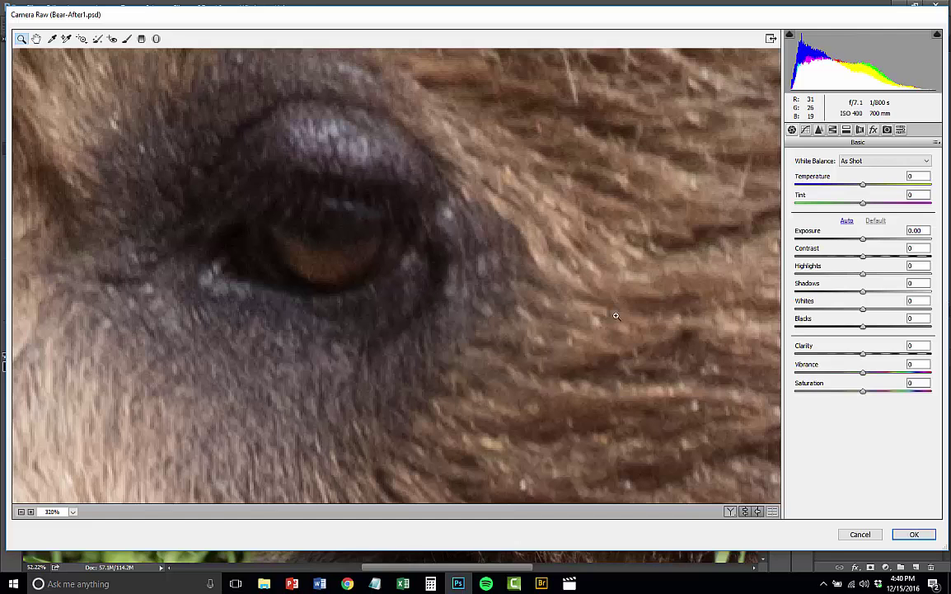
Step: Paint an Adjustment Brush correction over the bear's iris and reset its local correction settings
click(125, 40)
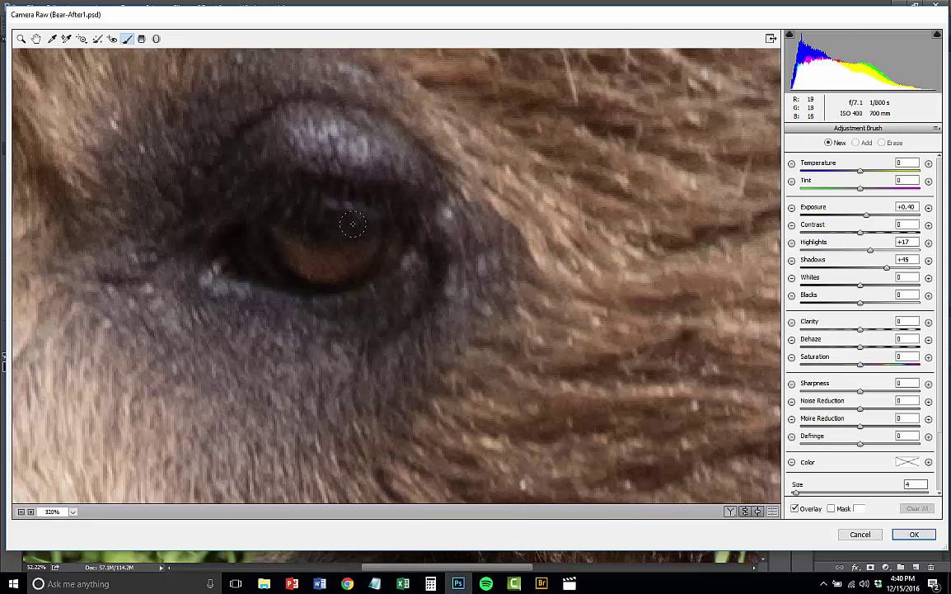
mouse_move(288, 212)
mouse_down()
mouse_move(326, 194)
mouse_move(272, 178)
mouse_move(322, 243)
mouse_move(265, 232)
mouse_move(269, 205)
mouse_up()
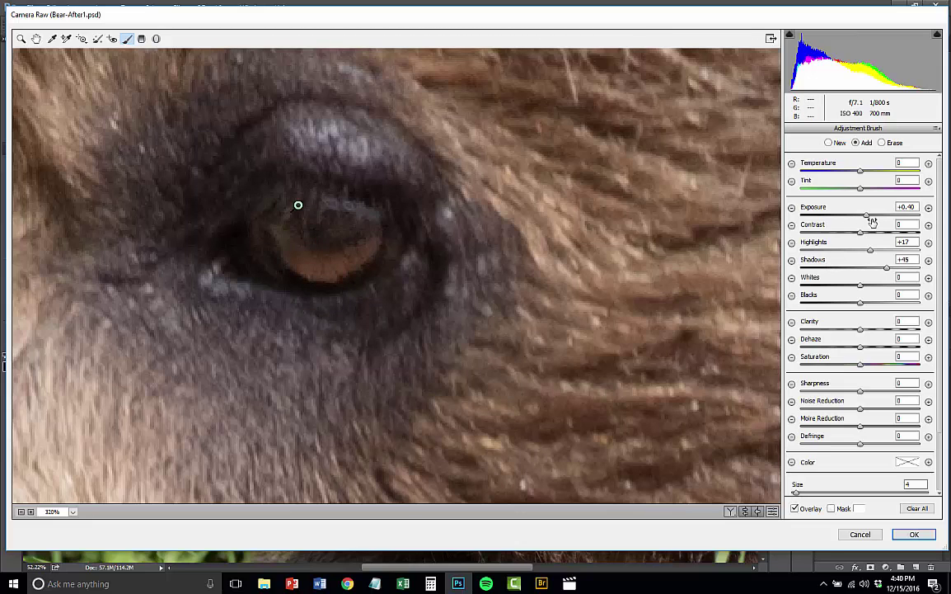
click(936, 131)
click(874, 169)
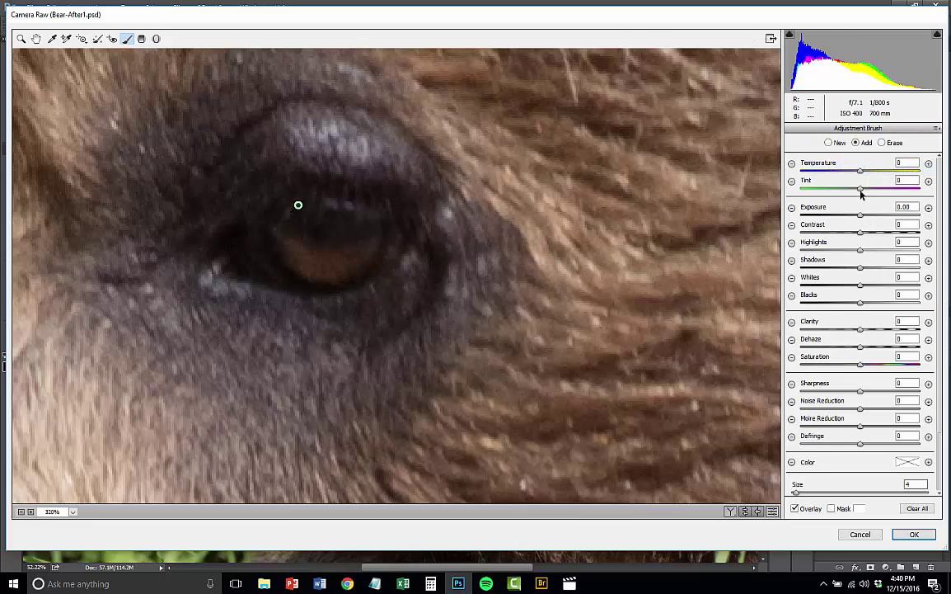
Step: Set the eye correction to Exposure +0.35 and Shadows +10, extend it over the iris, and apply the filter
drag(861, 217, 866, 217)
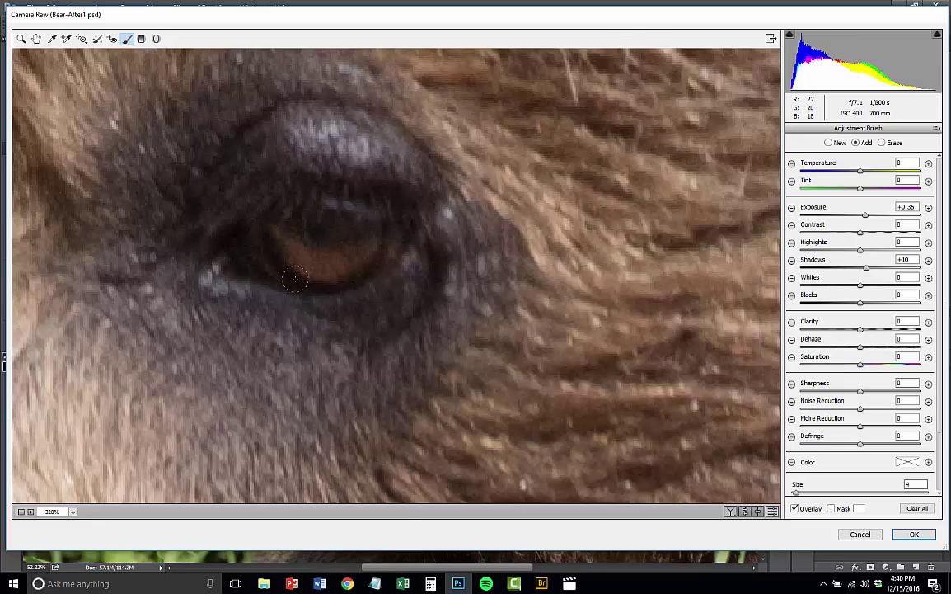
drag(298, 205, 394, 264)
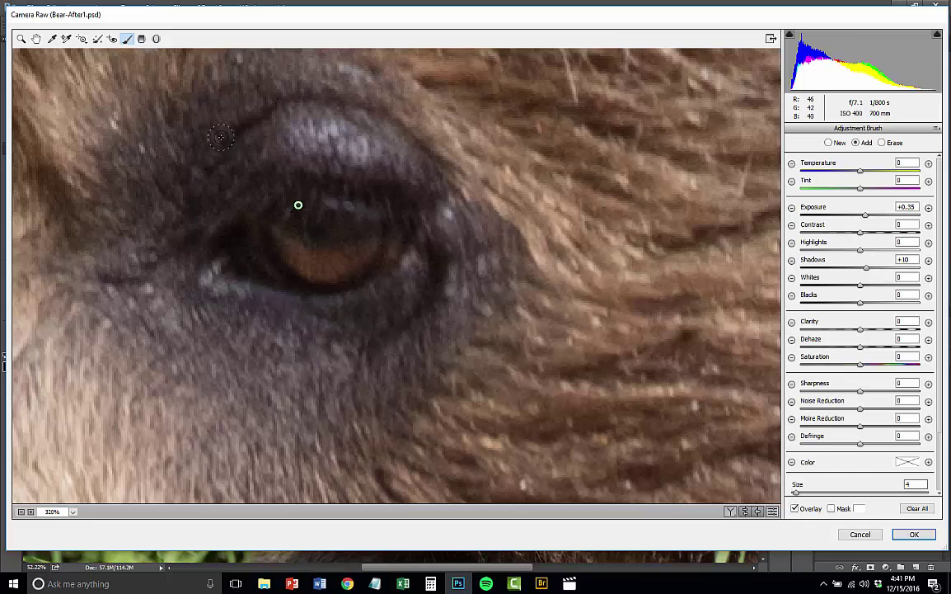
click(913, 534)
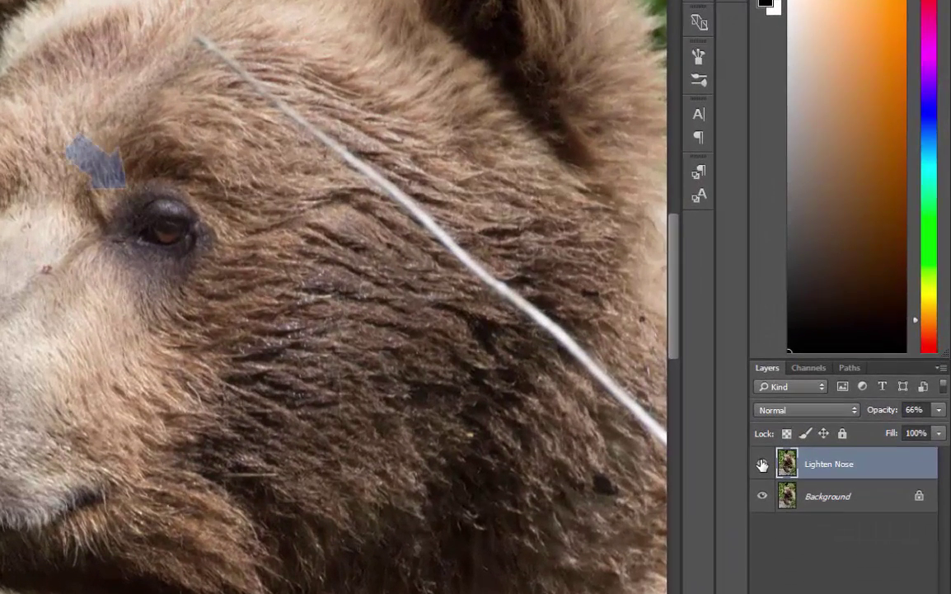
Step: Compare the bear's eye with the Lighten Nose layer hidden and shown
click(822, 377)
click(762, 464)
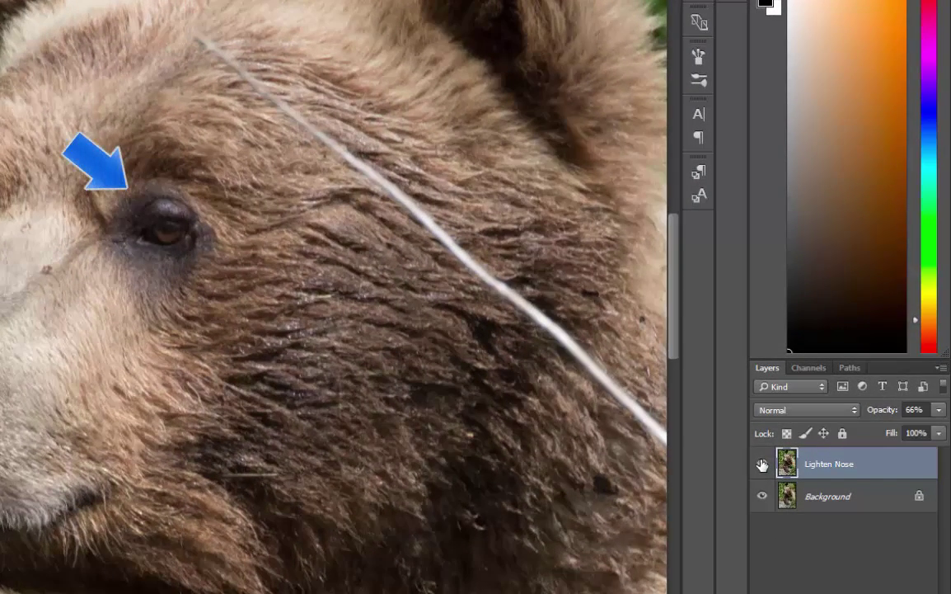
click(763, 464)
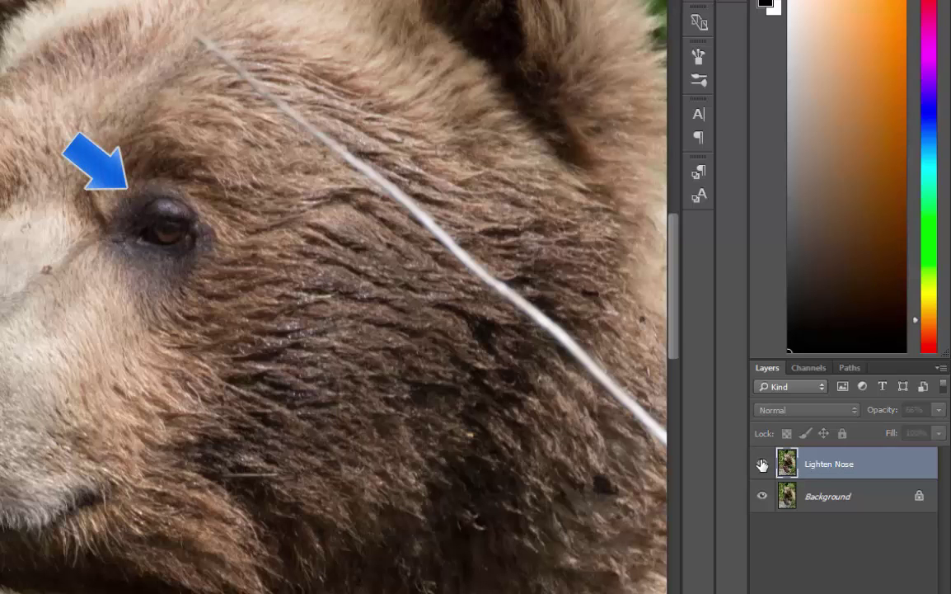
click(763, 464)
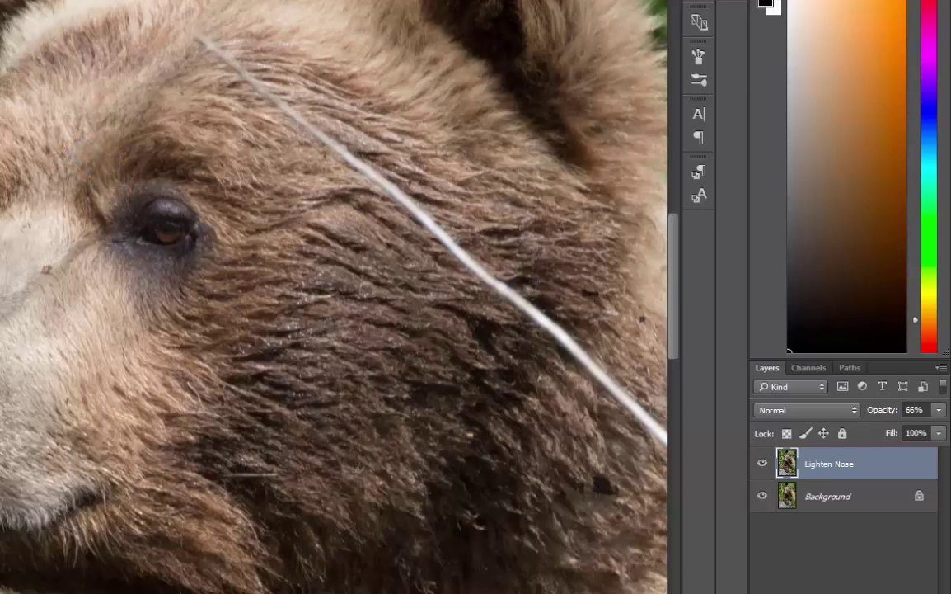
Step: Add a new empty layer above Lighten Nose and name it Eye layer
key(ctrl+shift+alt+n)
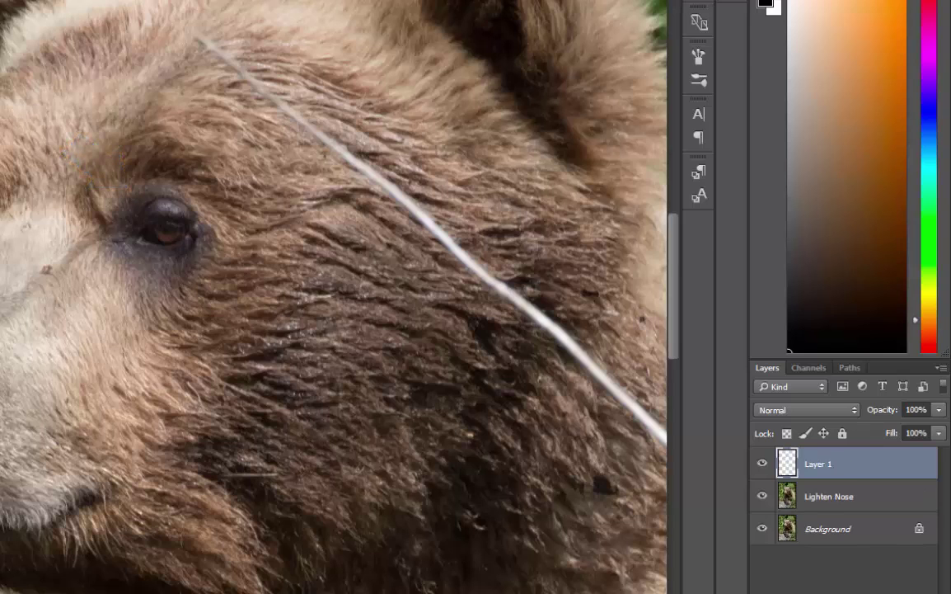
double_click(822, 464)
text(Eye l)
key(Return)
Step: Set the Eye layer's blend mode to Overlay and swap the colours so white is the foreground
click(794, 412)
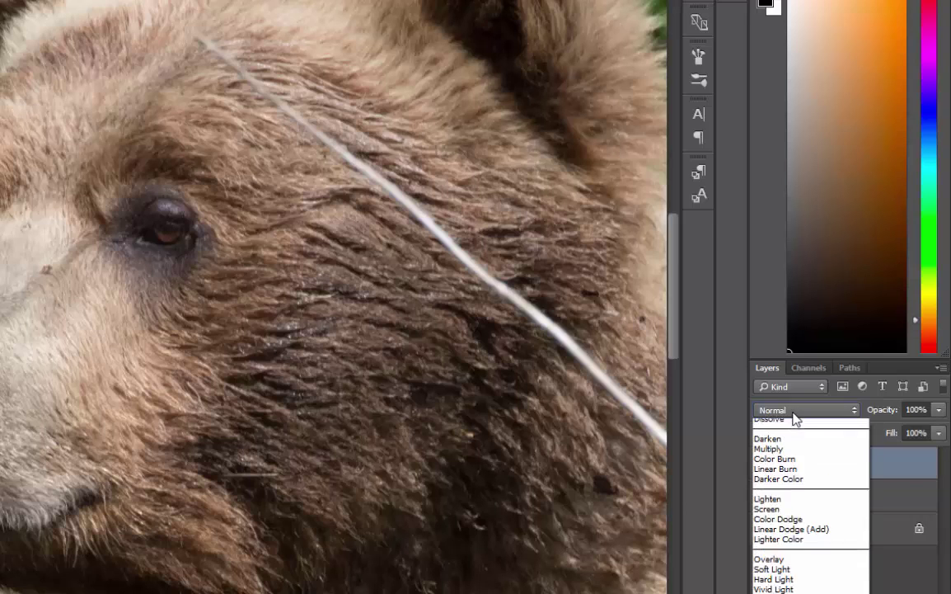
click(796, 573)
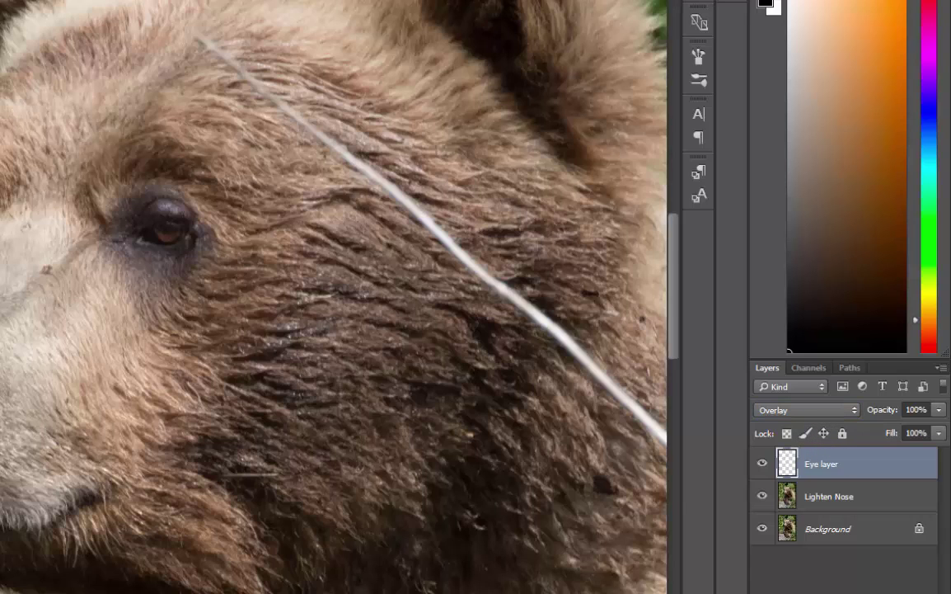
key(x)
click(796, 410)
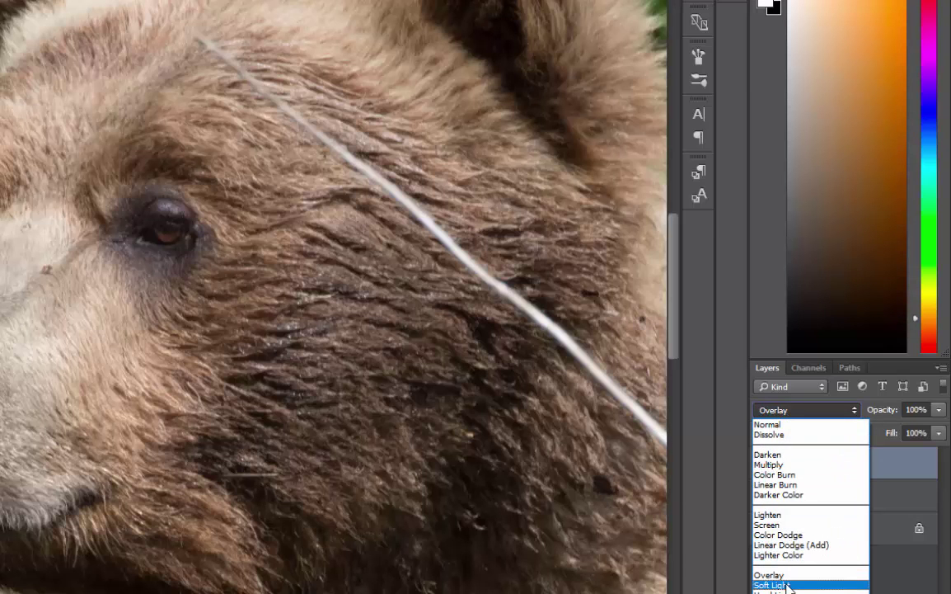
click(793, 574)
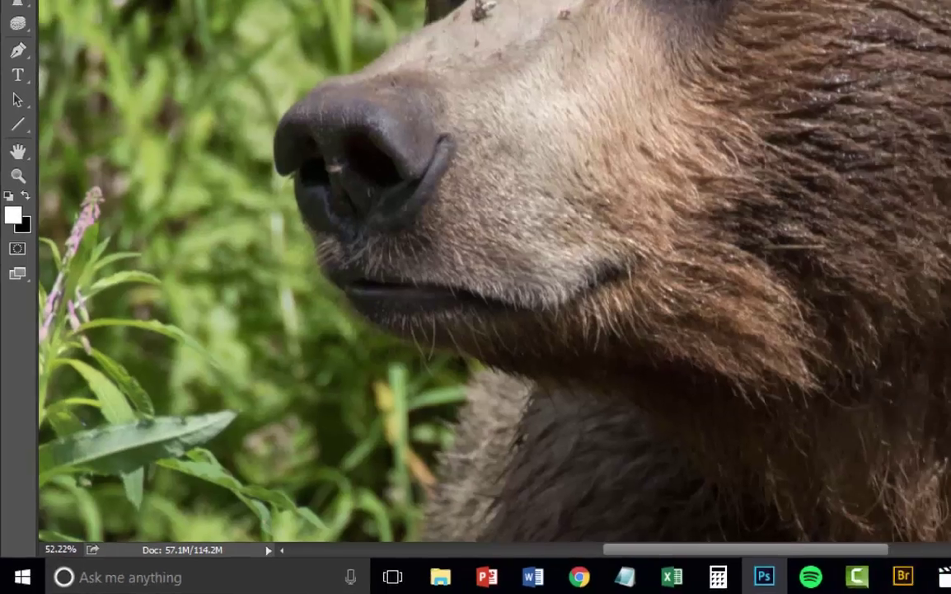
Step: Choose pure white (ffffff) as the foreground colour in the Color Picker
click(14, 169)
drag(600, 5, 410, 107)
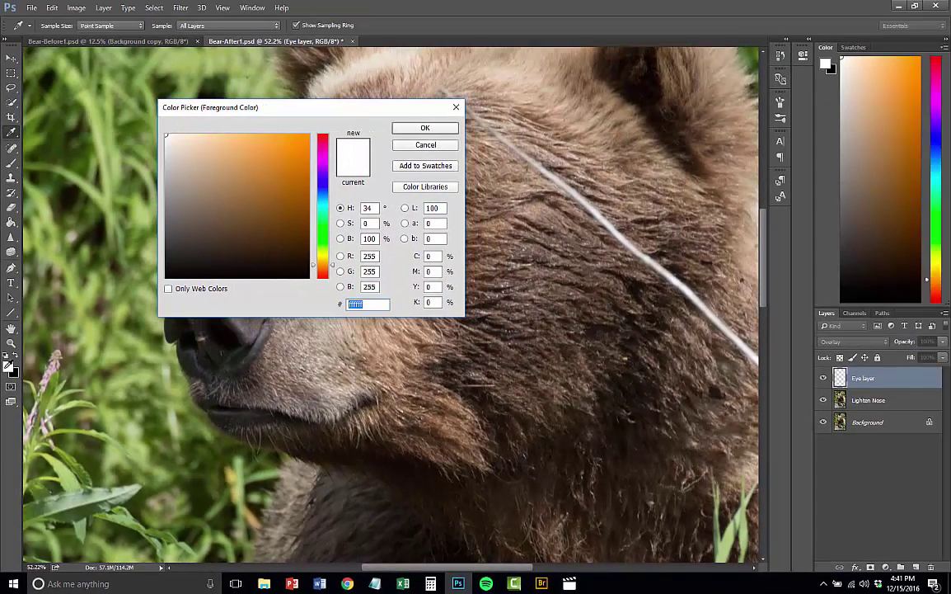
click(7, 369)
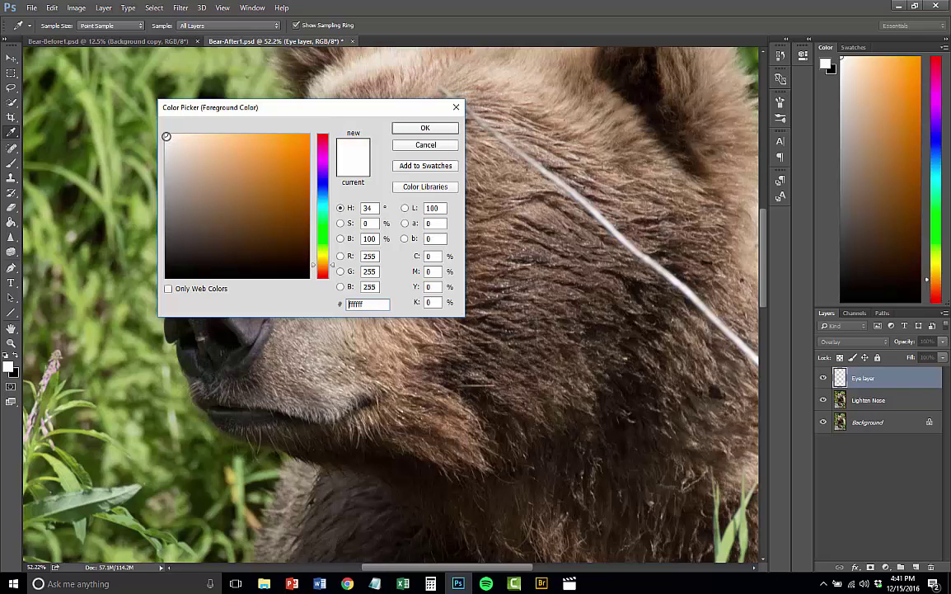
drag(211, 216, 138, 306)
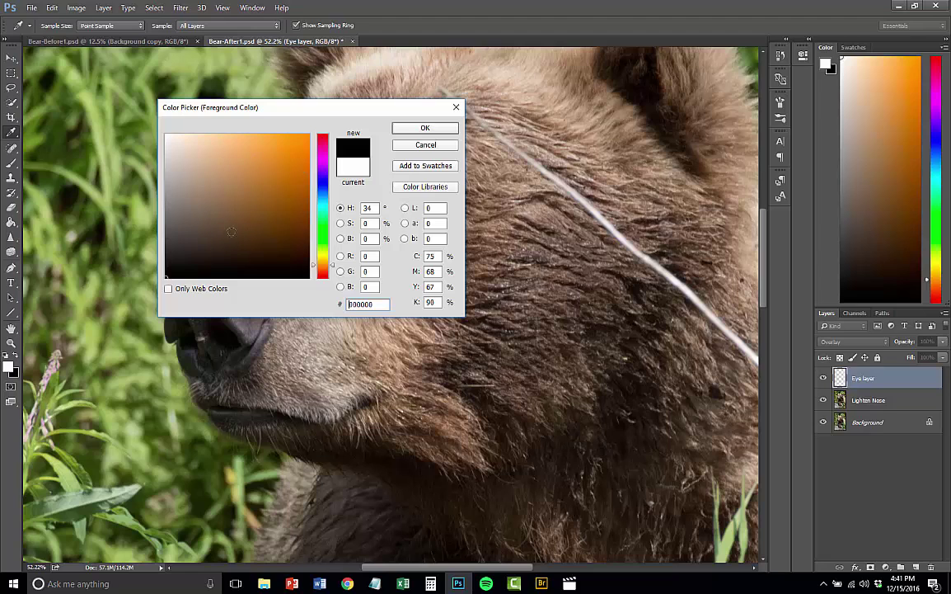
drag(316, 269, 316, 201)
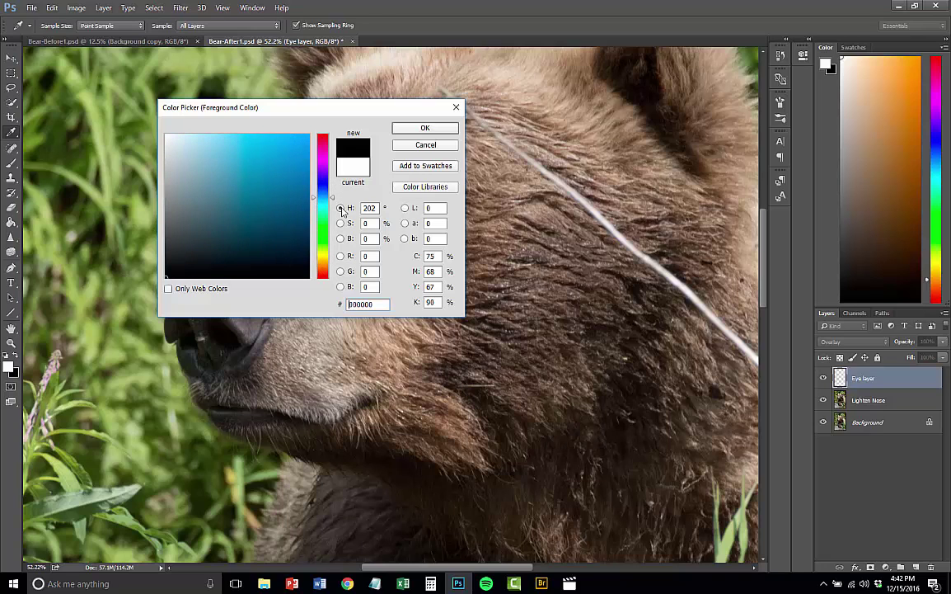
drag(245, 227, 128, 100)
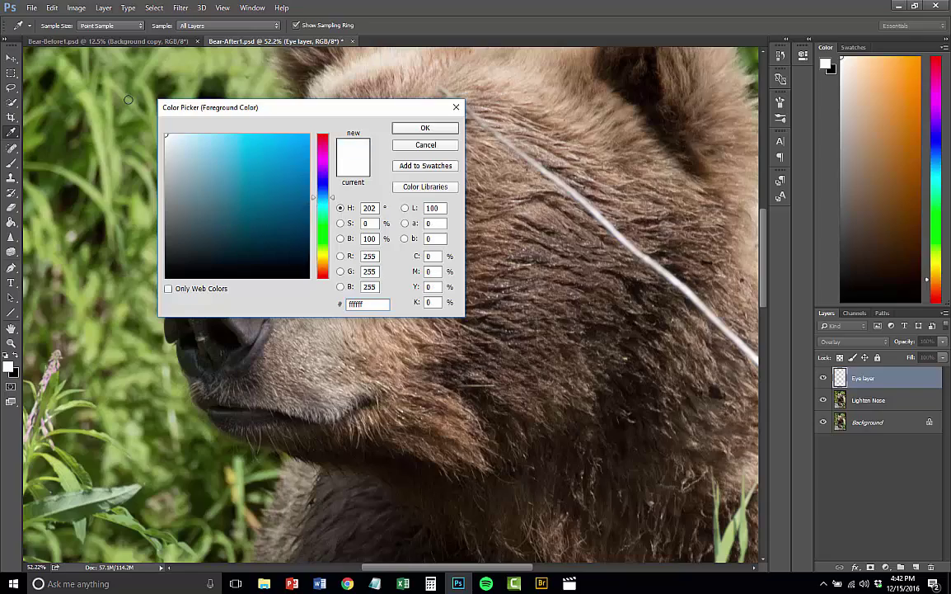
click(423, 129)
Step: Set up the Brush Tool with a soft 27 px tip at 0% hardness
key(b)
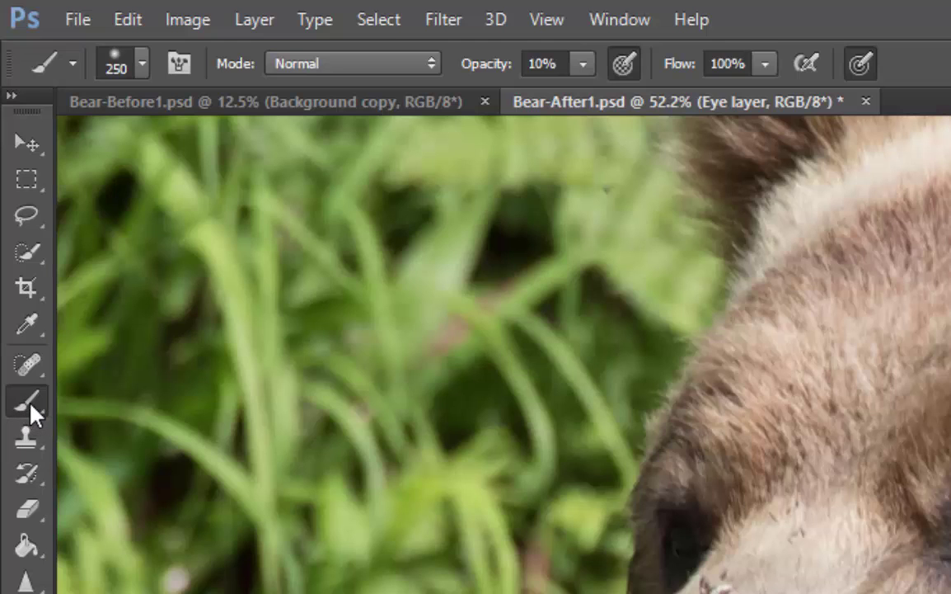
click(31, 405)
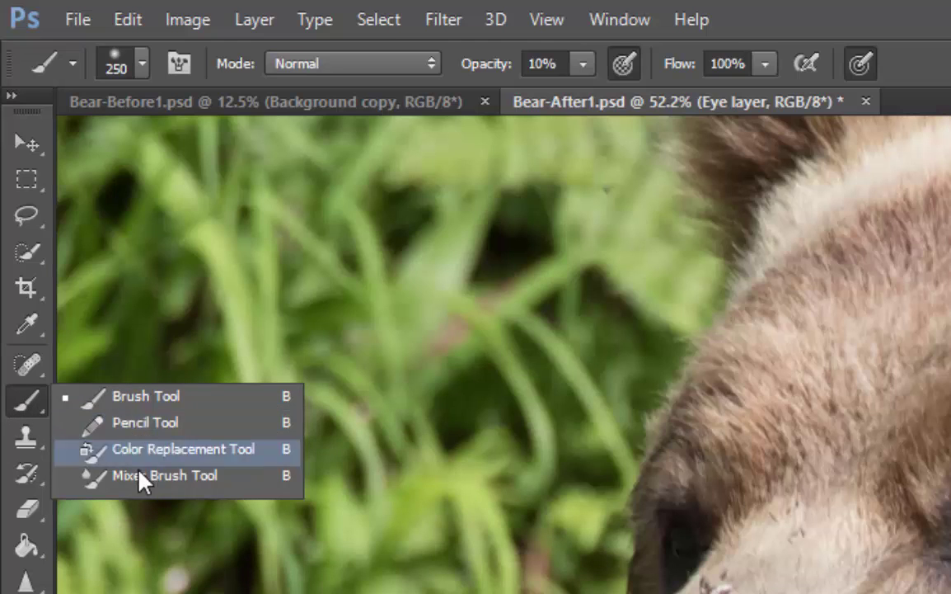
click(126, 399)
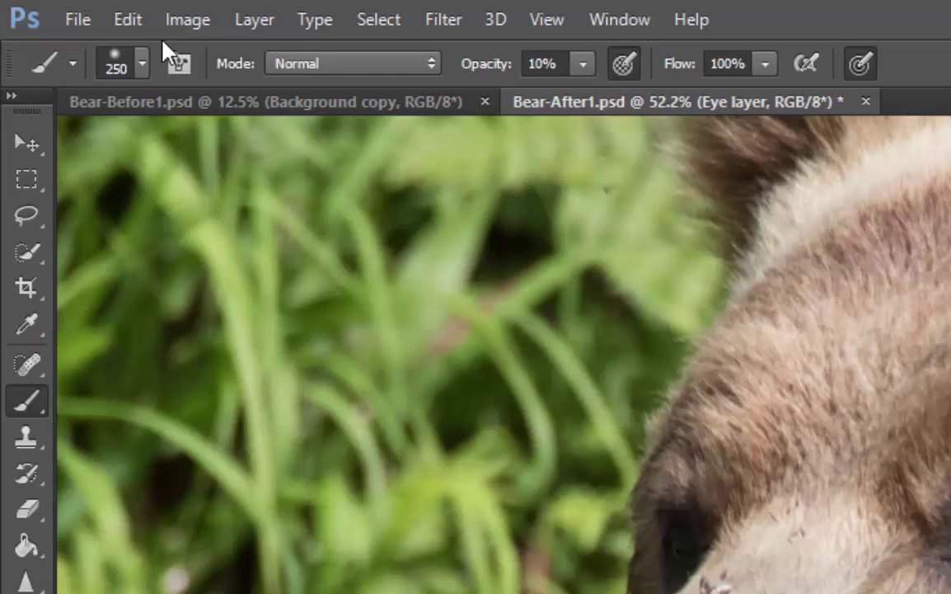
click(143, 65)
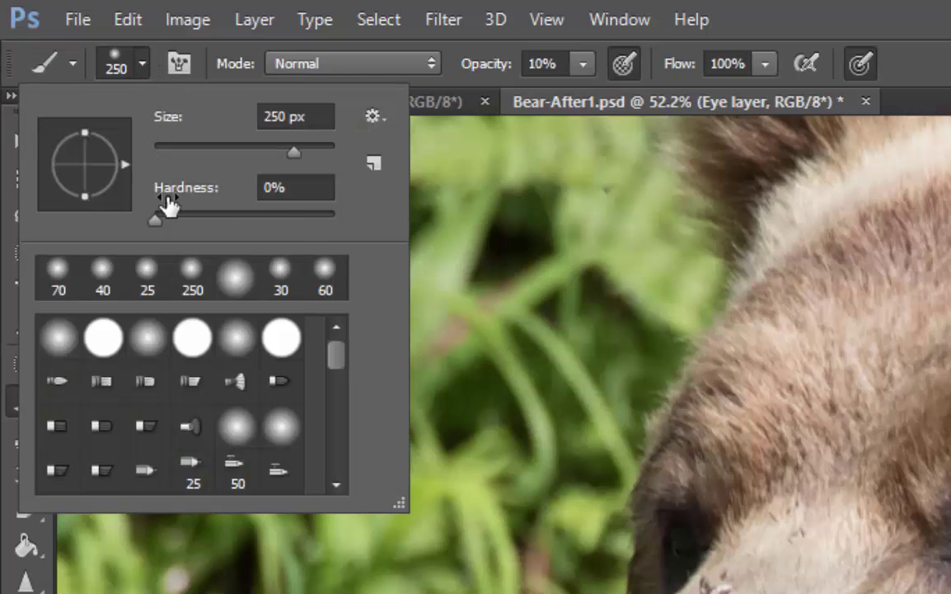
drag(319, 219, 148, 219)
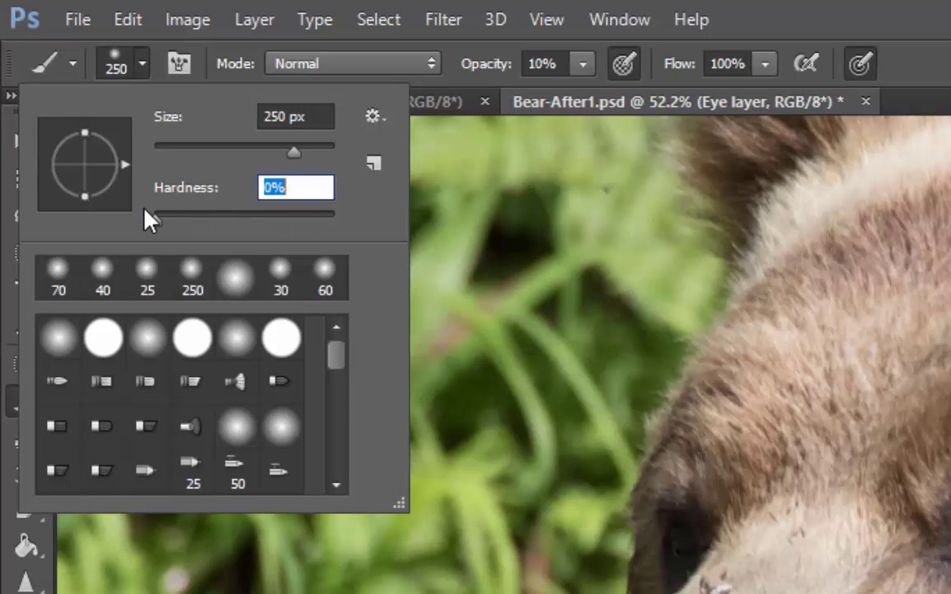
drag(290, 157, 180, 159)
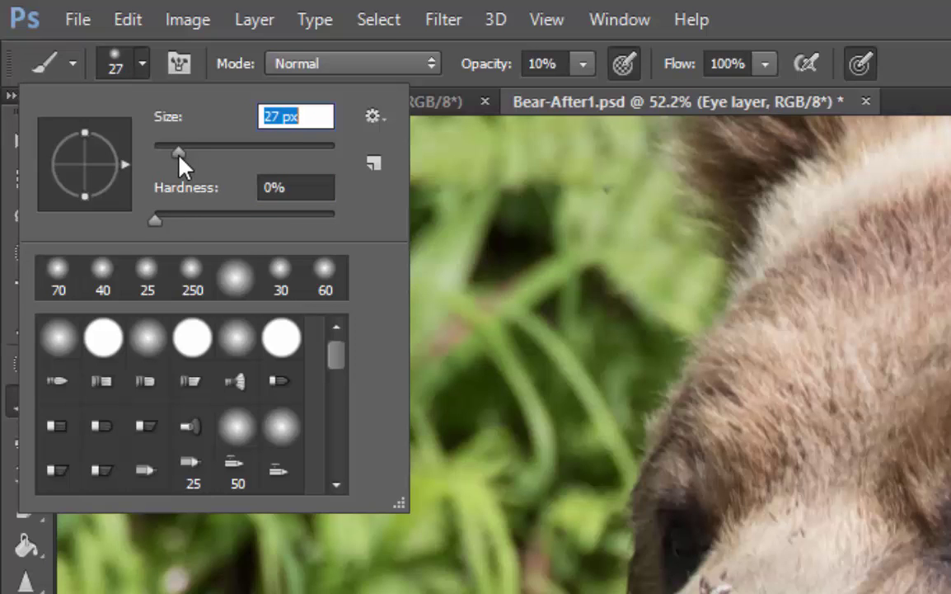
key(Return)
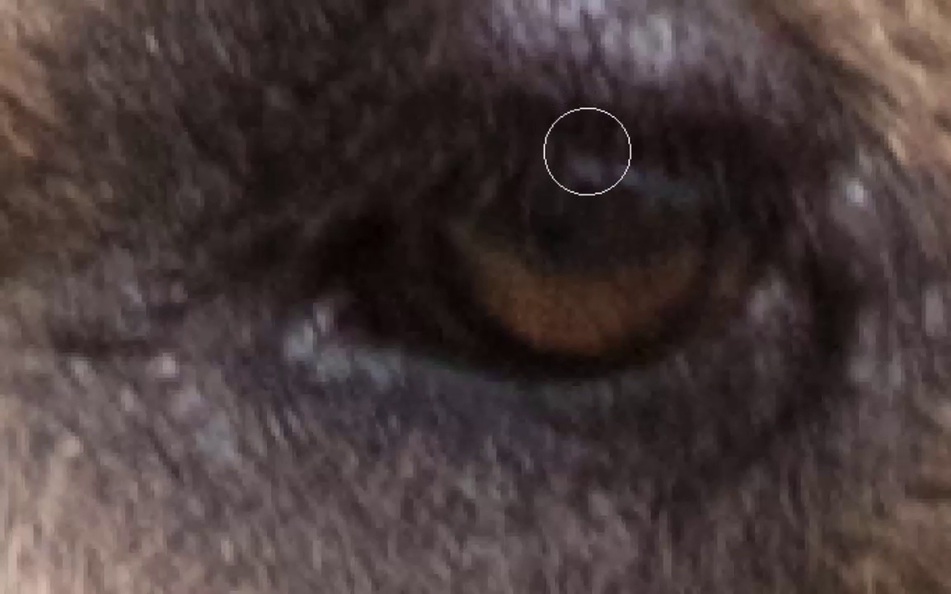
Step: Brighten the eye's catchlight and brown iris on the Eye layer with a 10 px white brush at 10% opacity
key(bracketleft)
key(bracketleft)
key(bracketleft)
key(bracketleft)
key(bracketleft)
key(bracketleft)
key(bracketleft)
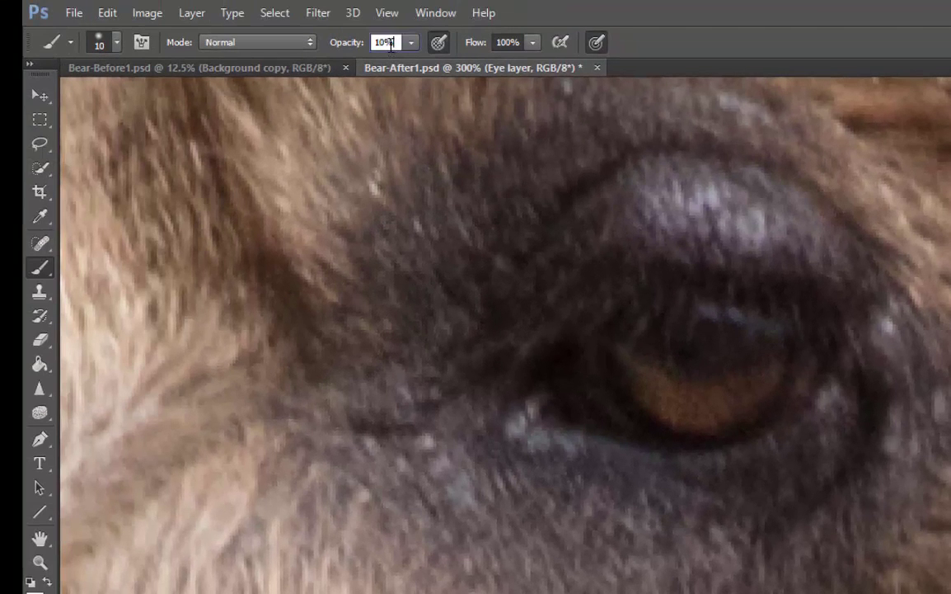
drag(390, 44, 367, 46)
mouse_move(711, 308)
mouse_down()
mouse_move(771, 330)
mouse_move(774, 321)
mouse_move(690, 303)
mouse_move(780, 323)
mouse_move(693, 297)
mouse_move(756, 323)
mouse_move(691, 302)
mouse_move(631, 332)
mouse_up()
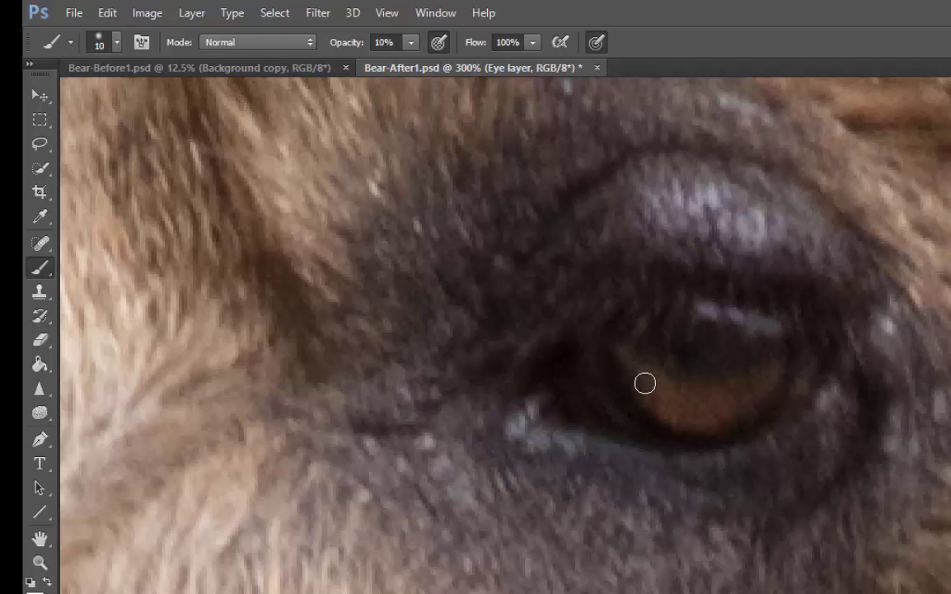
mouse_move(652, 391)
mouse_down()
mouse_move(708, 417)
mouse_move(737, 413)
mouse_move(737, 403)
mouse_move(630, 372)
mouse_move(735, 410)
mouse_up()
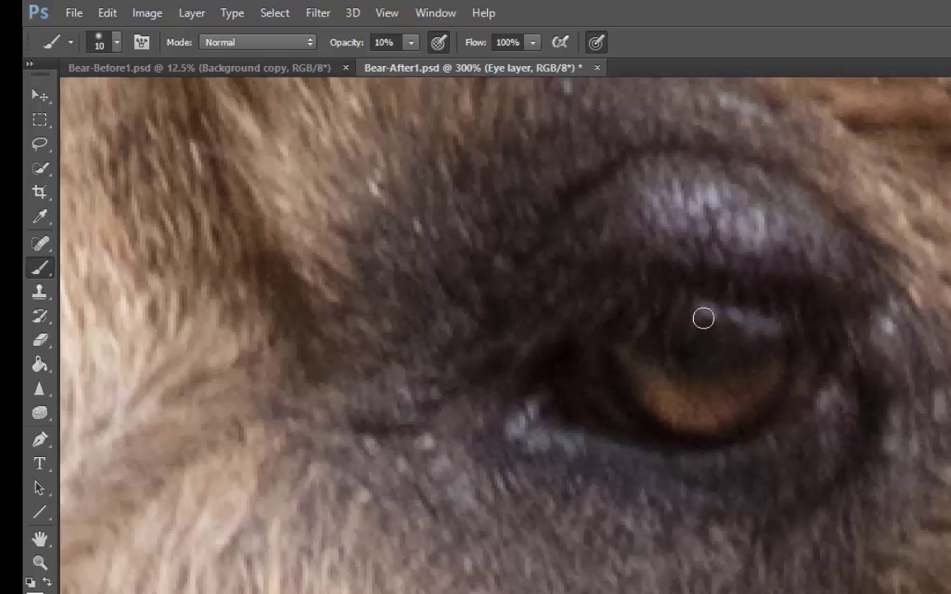
mouse_move(635, 392)
mouse_down()
mouse_move(694, 418)
mouse_move(730, 417)
mouse_move(645, 399)
mouse_move(635, 369)
mouse_move(735, 368)
mouse_up()
mouse_move(701, 321)
mouse_down()
mouse_move(743, 324)
mouse_move(751, 308)
mouse_move(762, 320)
mouse_move(693, 303)
mouse_move(750, 320)
mouse_move(664, 377)
mouse_move(726, 411)
mouse_up()
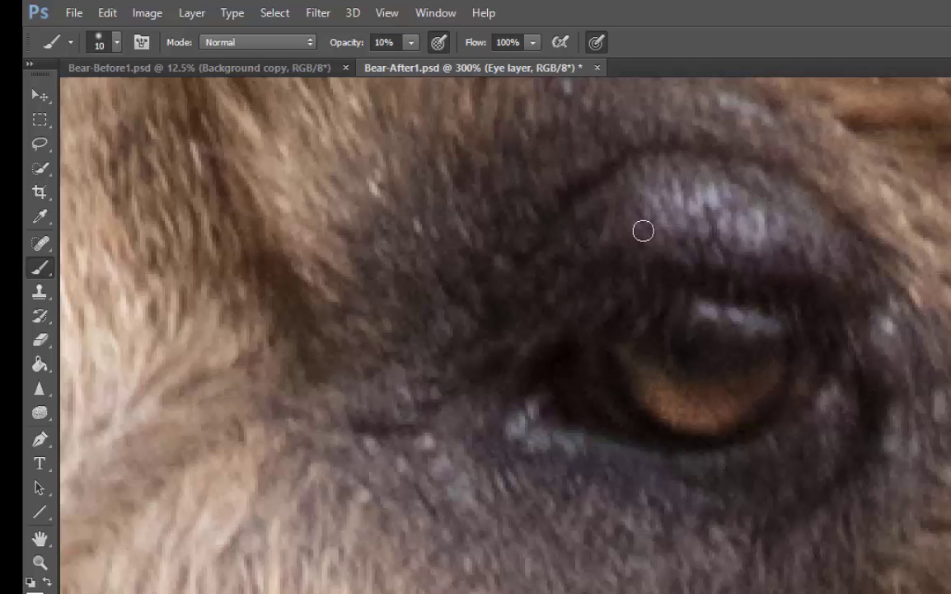
Step: Brighten the upper eyelid on the Eye layer with a 25 px white brush
key(bracketright)
key(bracketright)
key(bracketright)
mouse_move(631, 228)
mouse_down()
mouse_move(635, 212)
mouse_move(707, 217)
mouse_move(818, 259)
mouse_move(767, 252)
mouse_up()
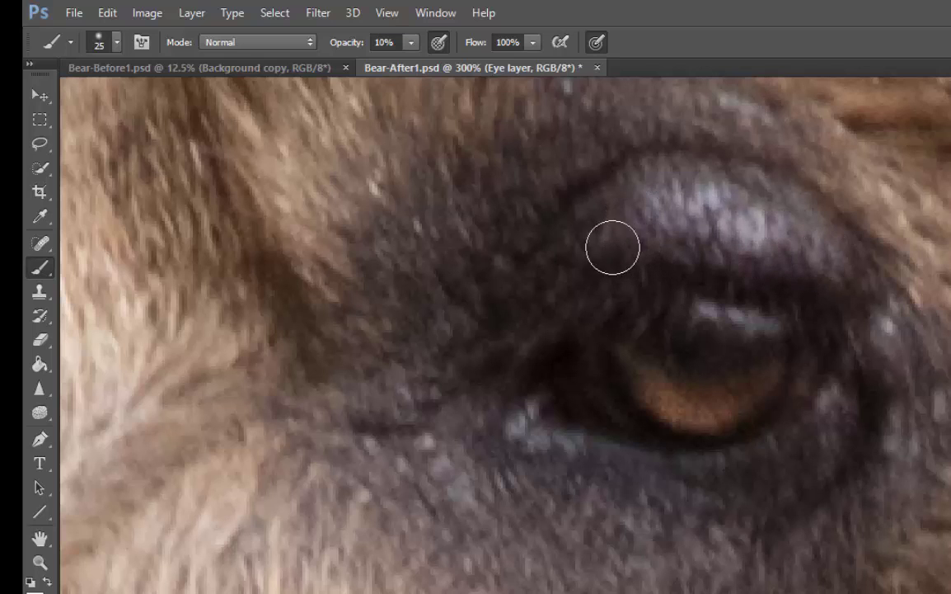
Step: Lighten the eyelid rims, eye corners and skin below the eye with white brushes between about 9 and 20 px
key(bracketleft)
key(bracketleft)
key(bracketleft)
key(bracketleft)
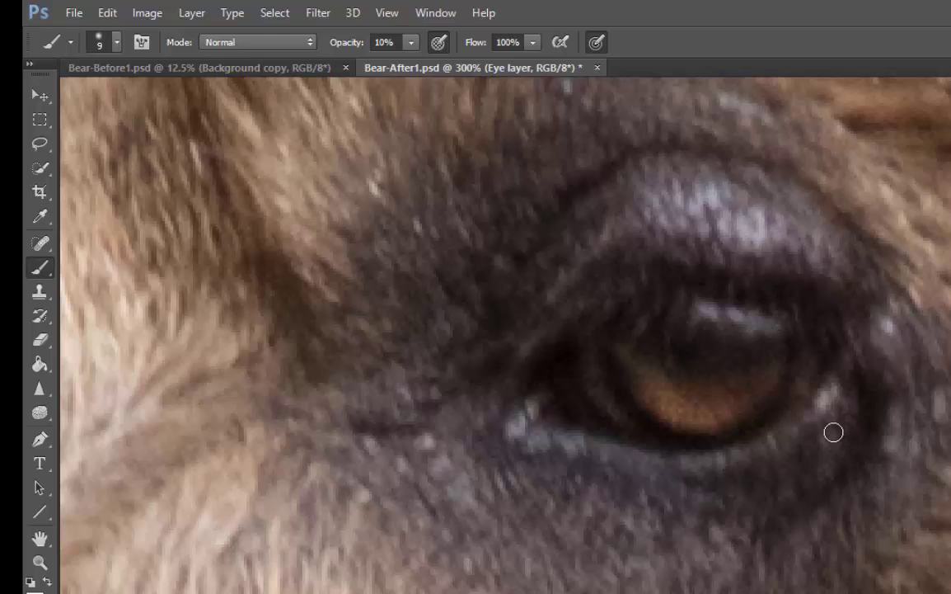
key(bracketright)
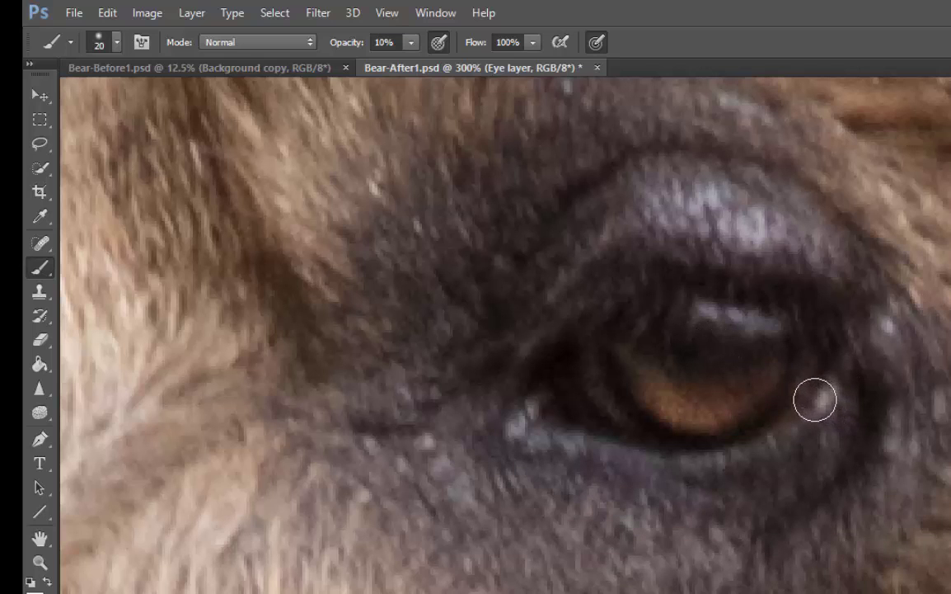
key(bracketleft)
key(bracketleft)
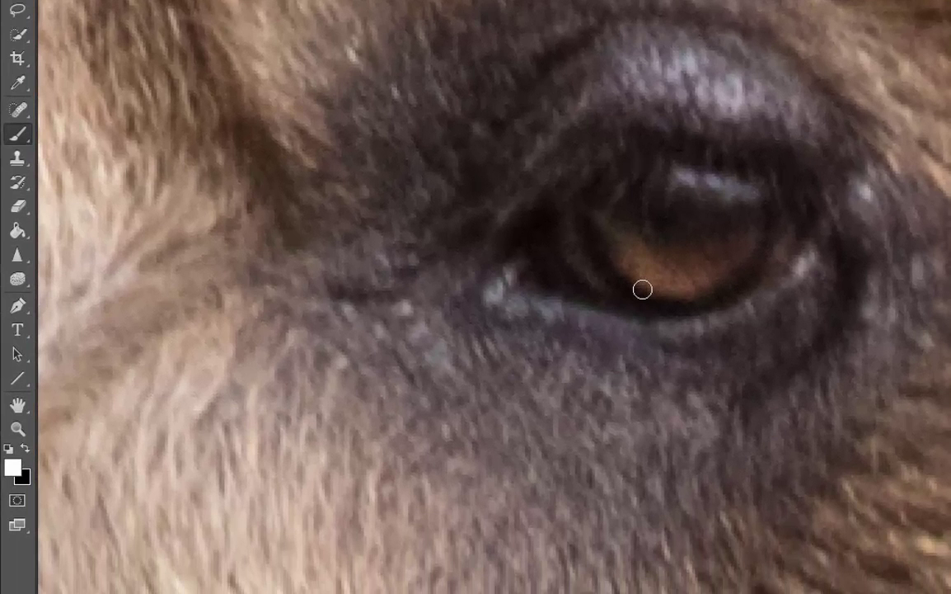
Step: Switch the brush's foreground colour to black (000000) for darkening the pupil and the shadows around the eye
click(26, 447)
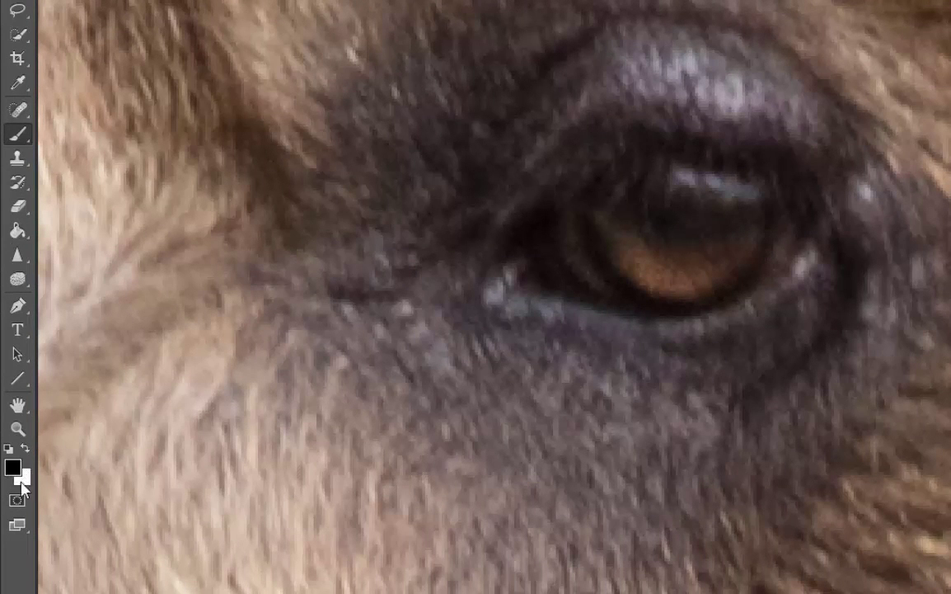
click(13, 468)
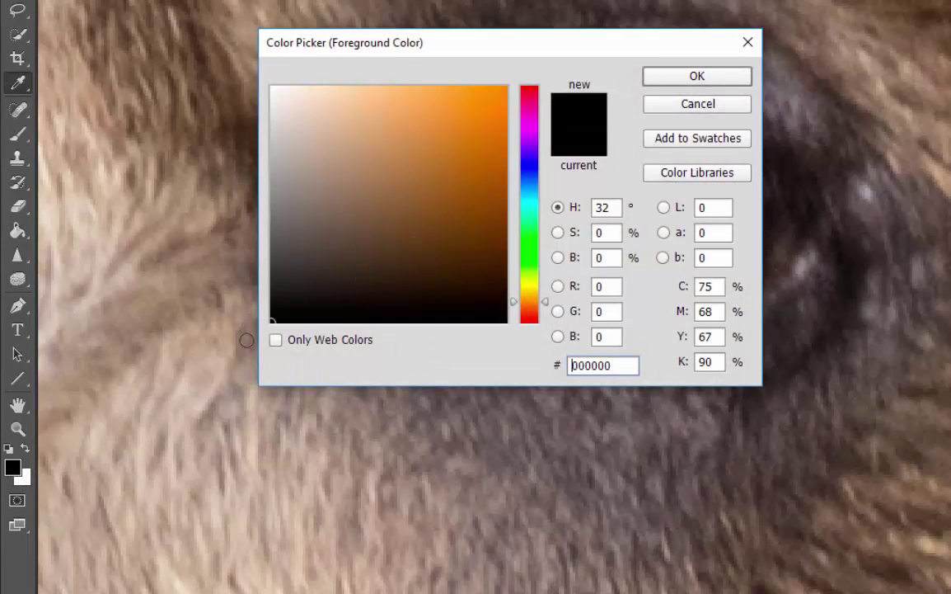
click(694, 75)
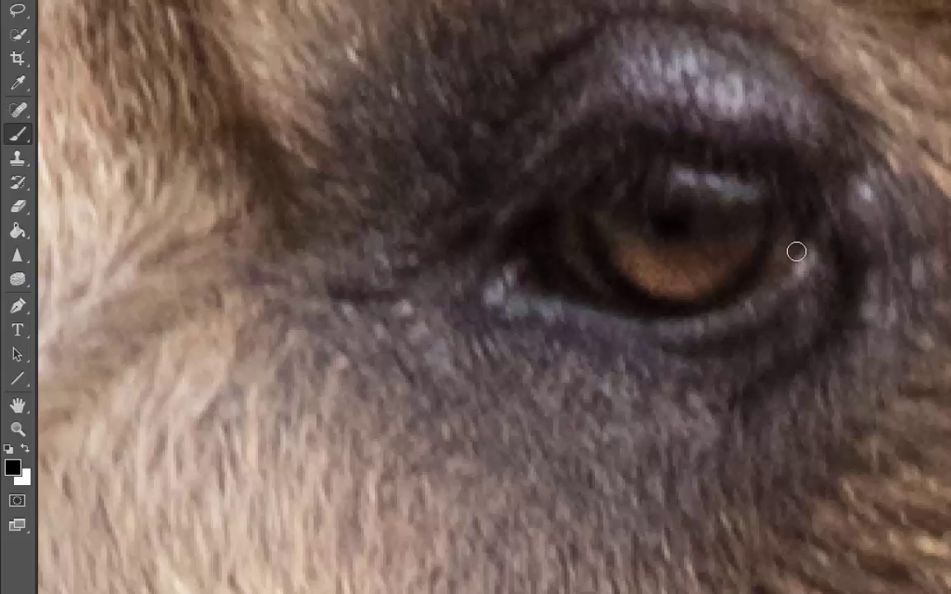
Step: Compare the bear's face with and without the Eye layer from a wider view
scroll(755, 221, down, 3)
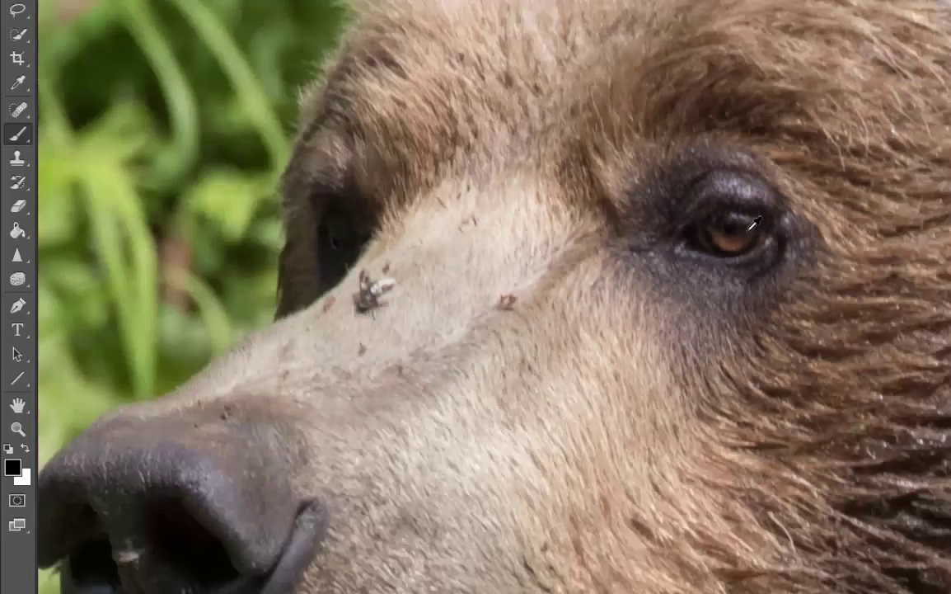
scroll(755, 221, down, 5)
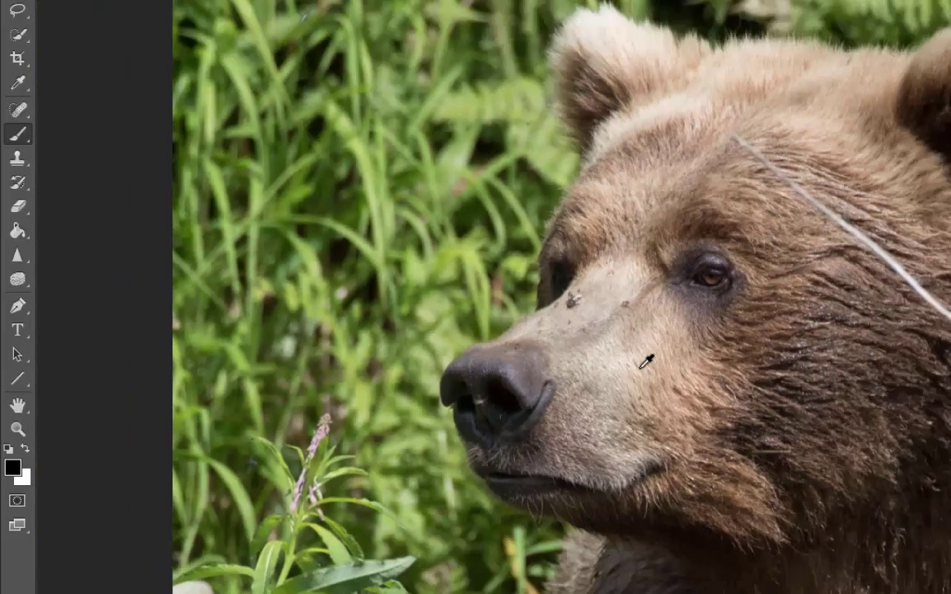
scroll(641, 366, up, 5)
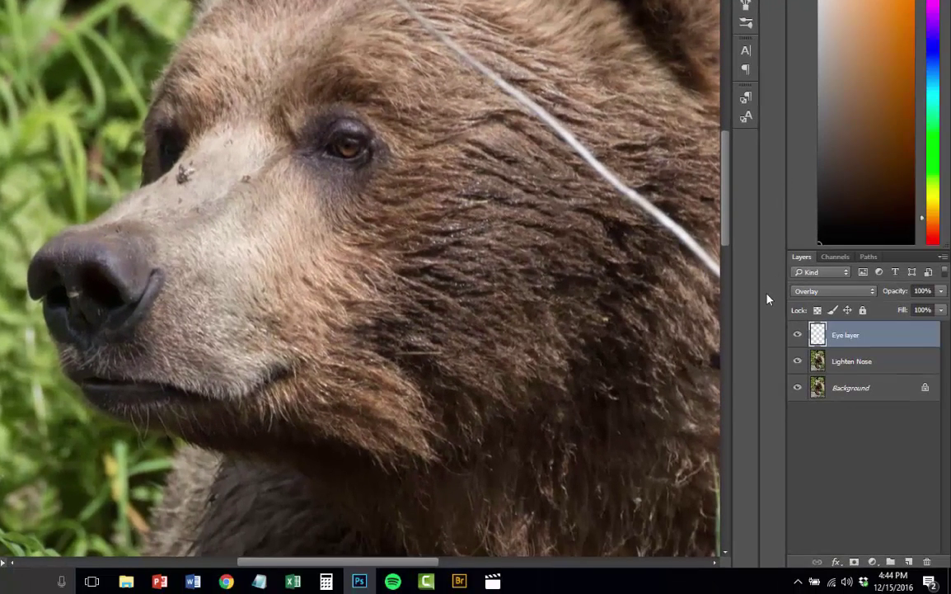
click(798, 335)
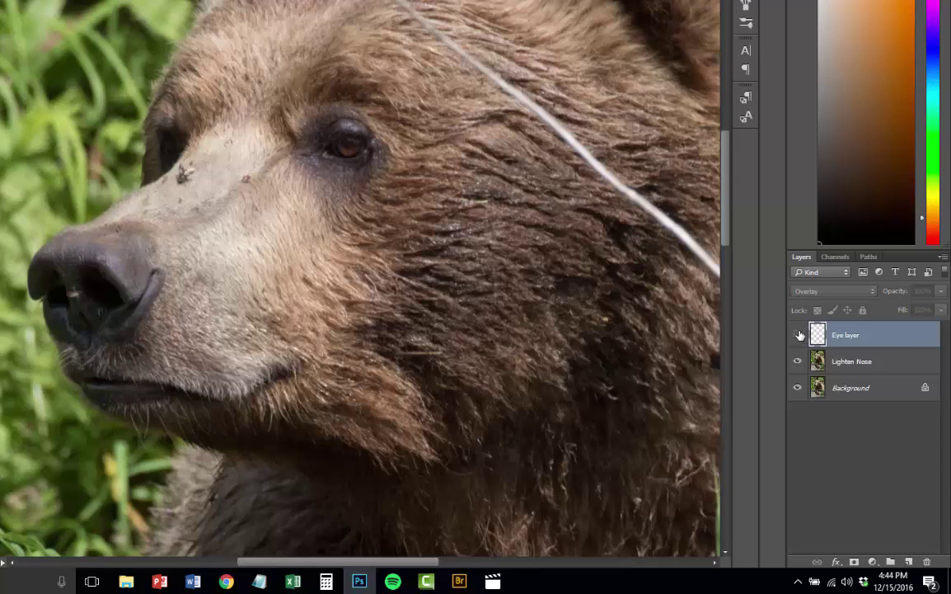
click(798, 335)
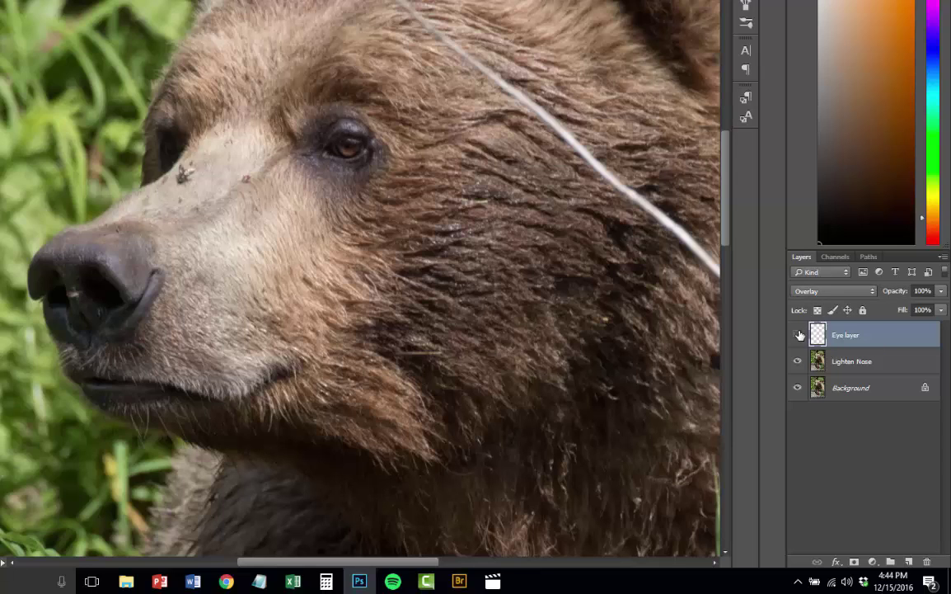
click(798, 335)
click(798, 334)
Step: Compare the bear's face with the Eye and Lighten Nose layers hidden and shown, leaving both layers visible
click(798, 335)
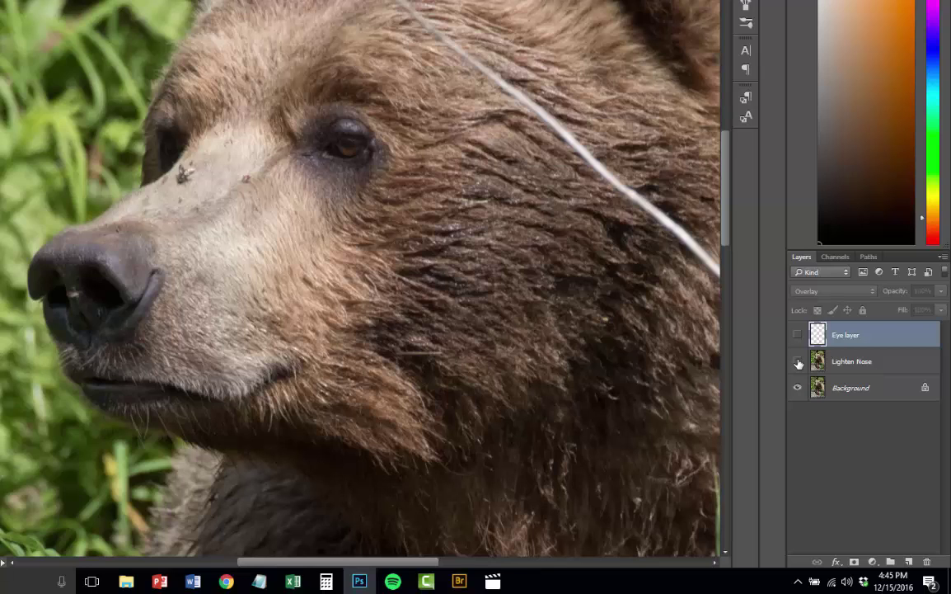
click(798, 362)
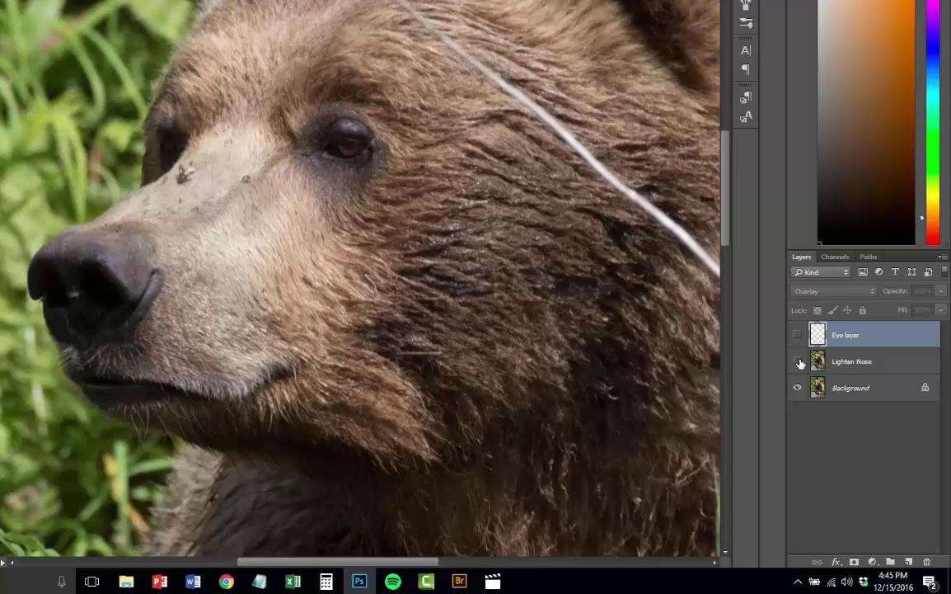
click(798, 362)
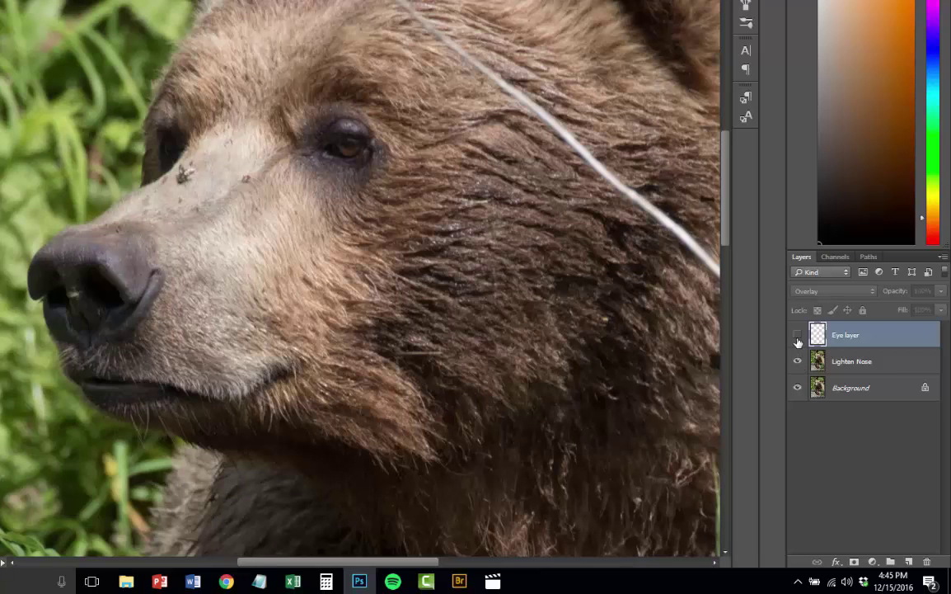
click(796, 335)
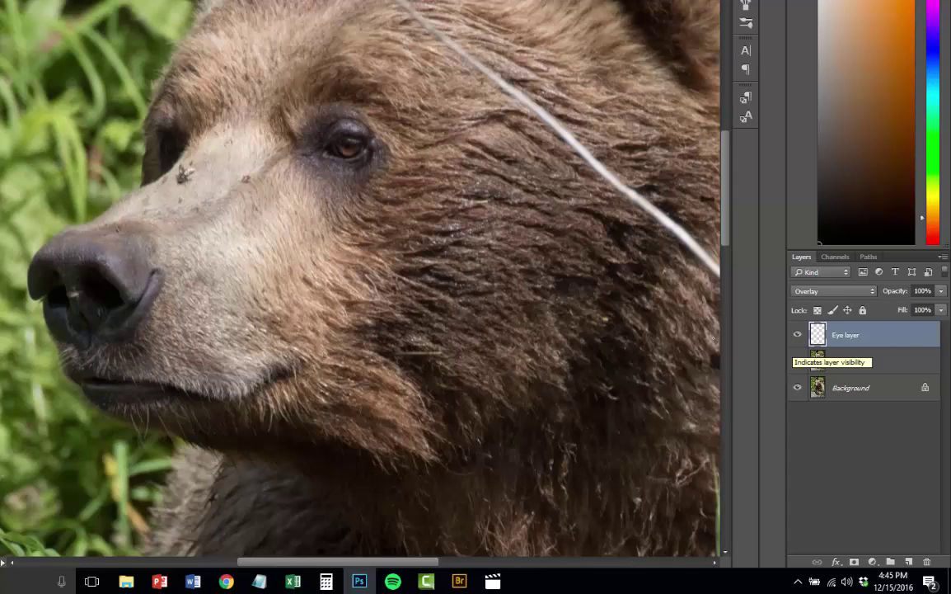
Step: Compare the whole photo with the original by hiding and re-showing the Lighten Nose and Eye layers
scroll(495, 288, down, 8)
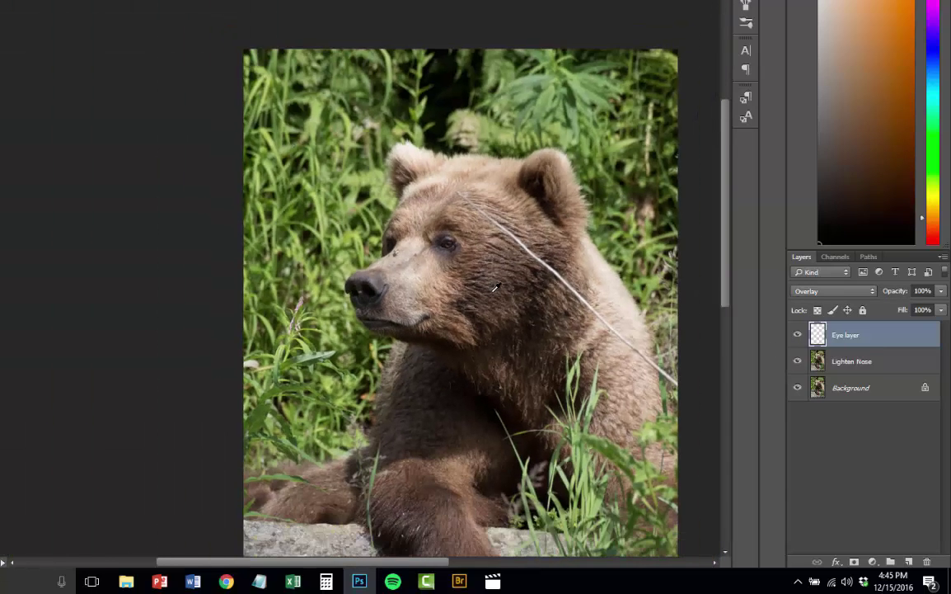
scroll(495, 288, down, 1)
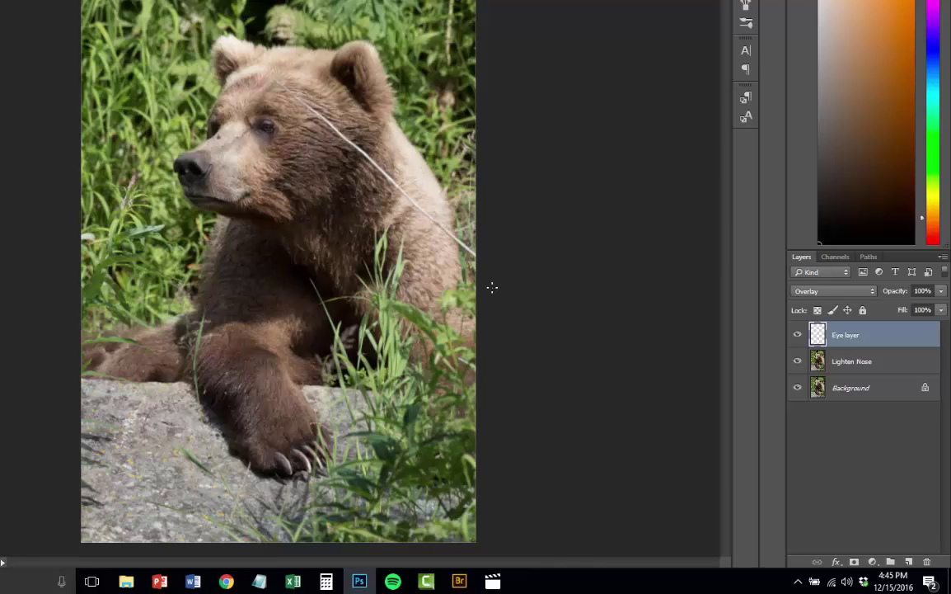
click(798, 360)
click(796, 335)
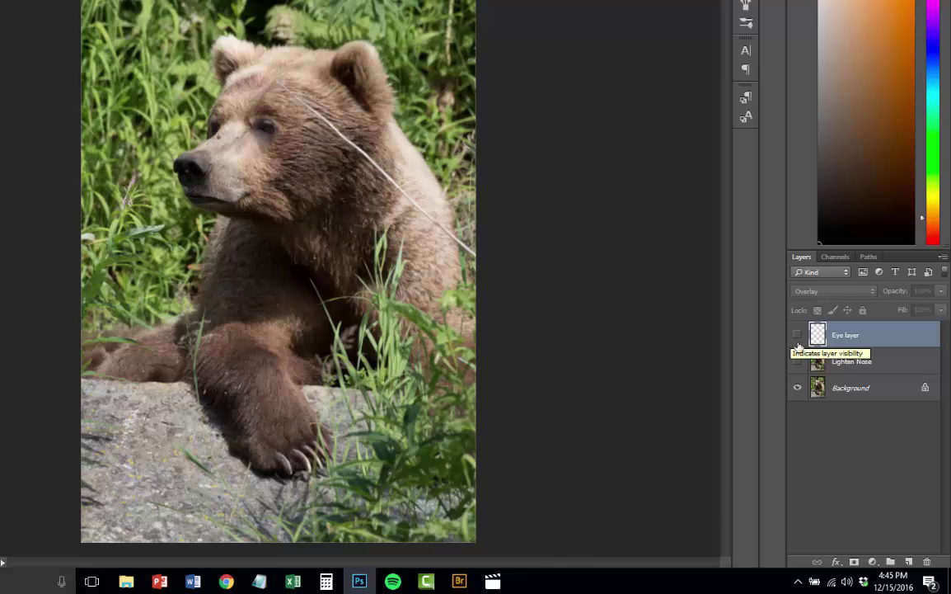
click(798, 361)
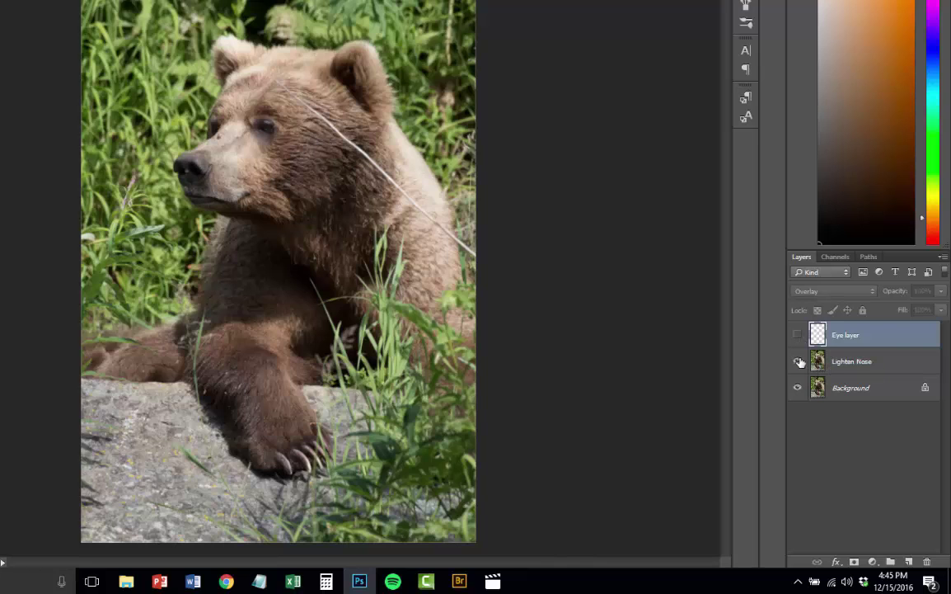
click(799, 334)
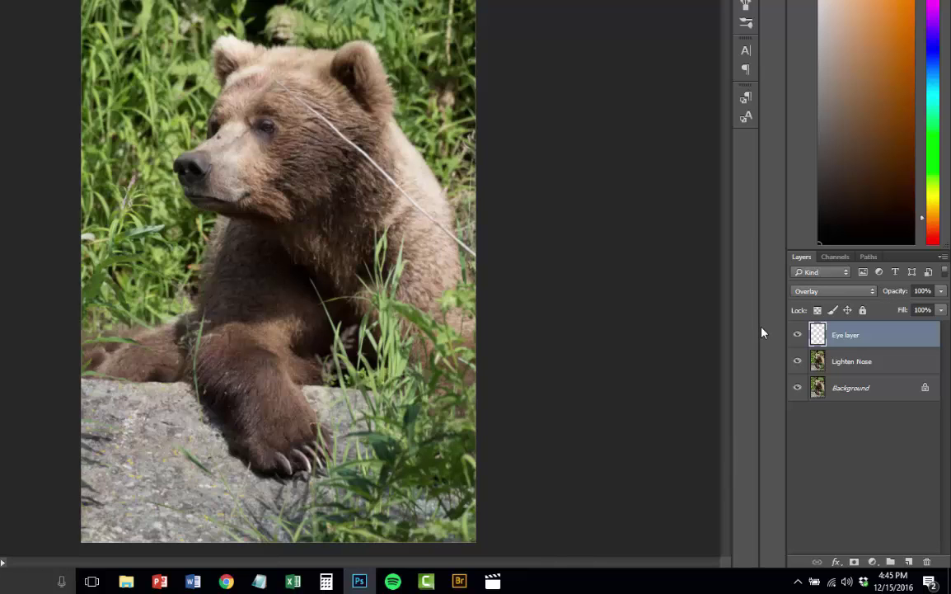
Step: Heal the pale stalk across the bear's forehead on the Lighten Nose layer with a 100 px Content-Aware Spot Healing Brush
click(856, 362)
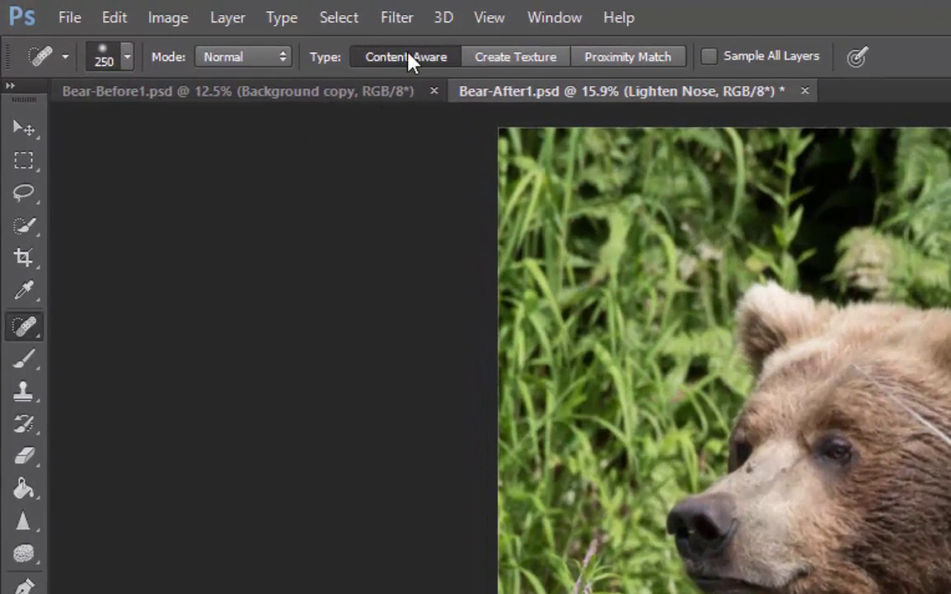
scroll(907, 391, up, 6)
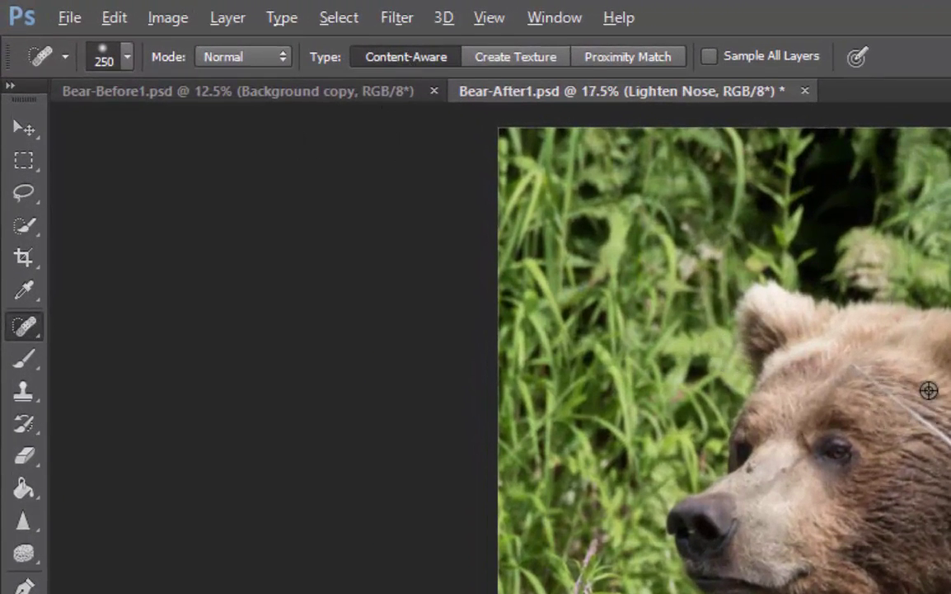
scroll(844, 315, up, 2)
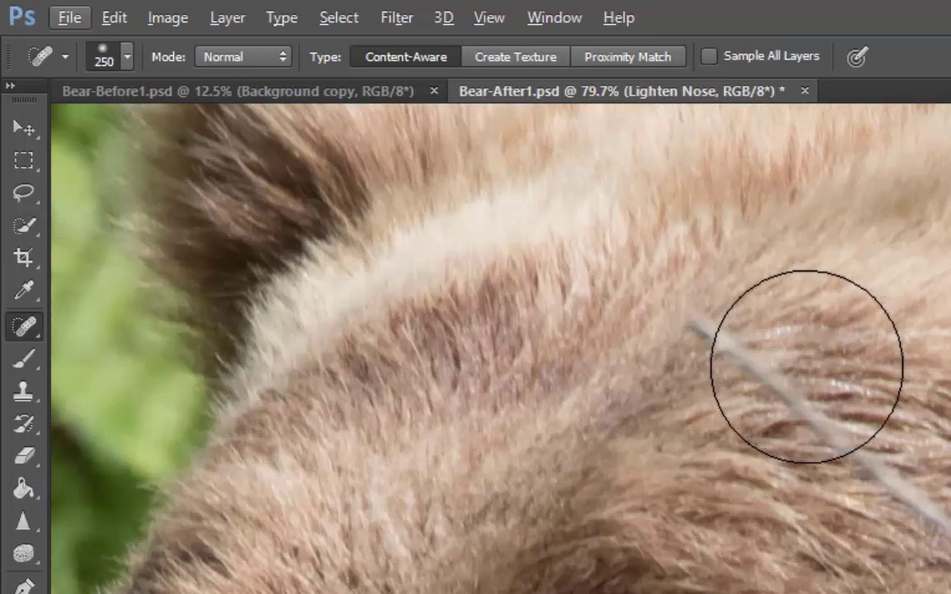
key(bracketleft)
key(bracketleft)
key(bracketleft)
key(bracketleft)
key(bracketleft)
key(bracketleft)
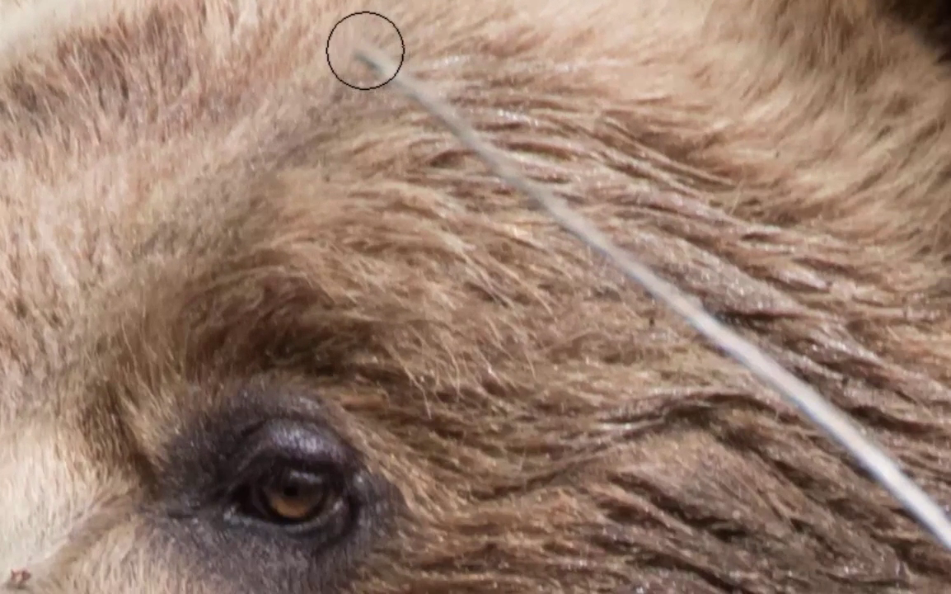
mouse_move(363, 51)
mouse_down()
mouse_move(478, 140)
mouse_move(451, 136)
mouse_move(558, 183)
mouse_move(558, 233)
mouse_move(548, 211)
mouse_move(600, 244)
mouse_up()
drag(540, 218, 688, 315)
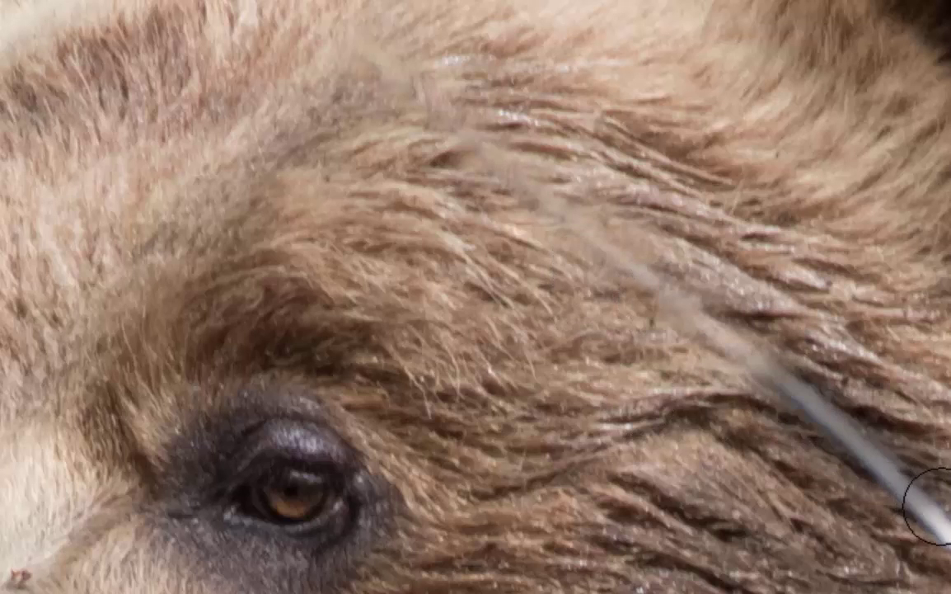
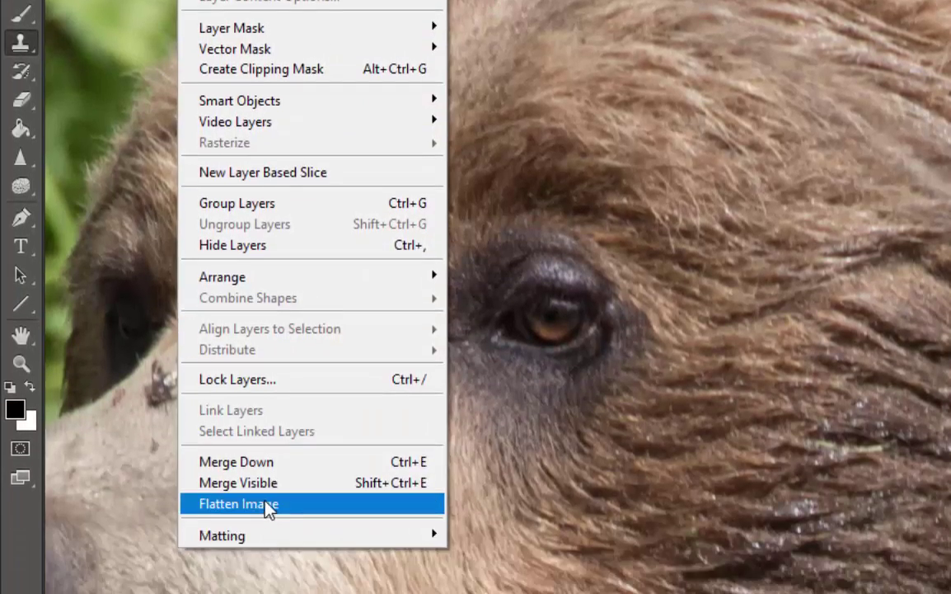
Step: Flatten the image and duplicate the Background layer
click(269, 507)
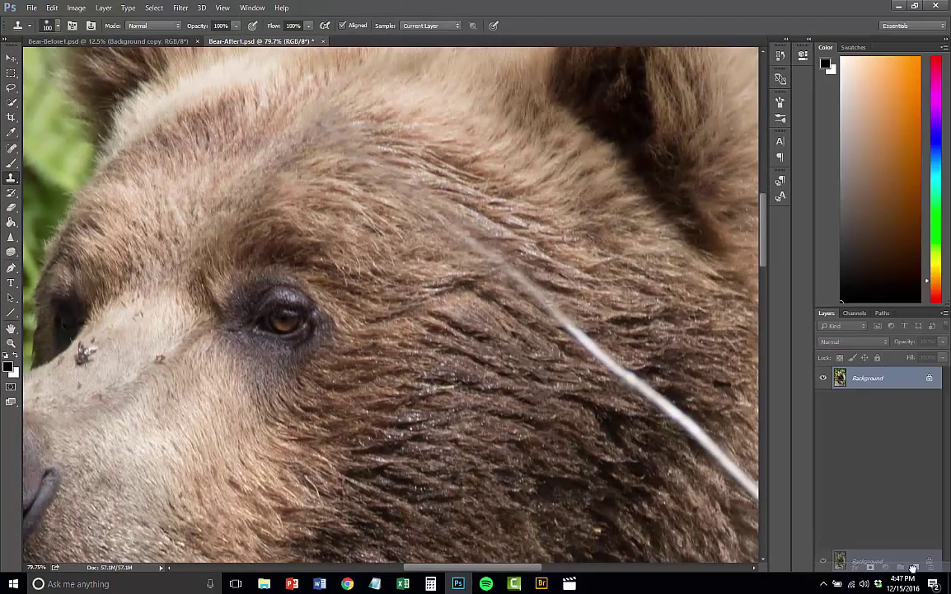
key(ctrl+j)
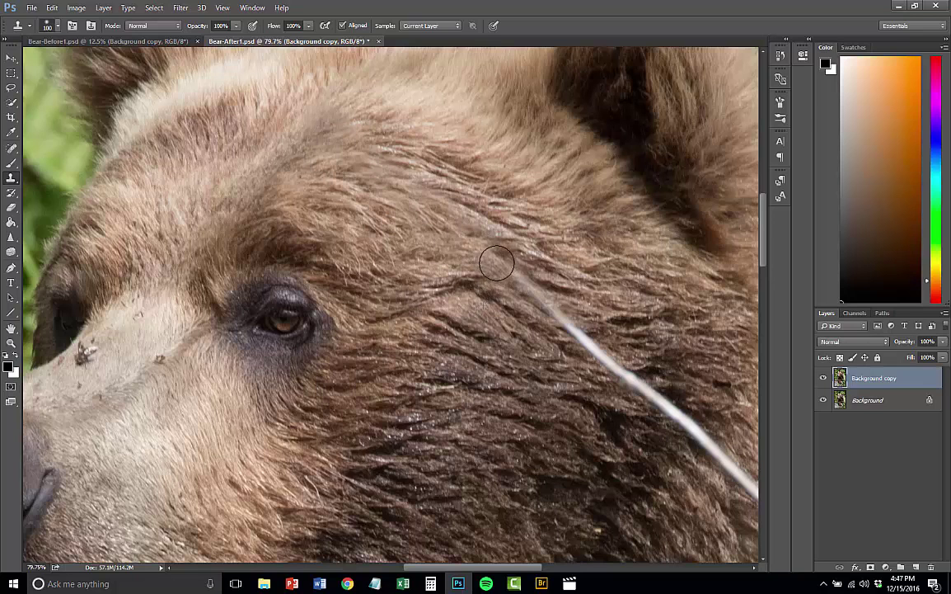
Step: Clone nearby fur over the stalk between the forehead and cheek on the Background copy with a 100 px Clone Stamp
alt+click(513, 319)
drag(531, 302, 537, 295)
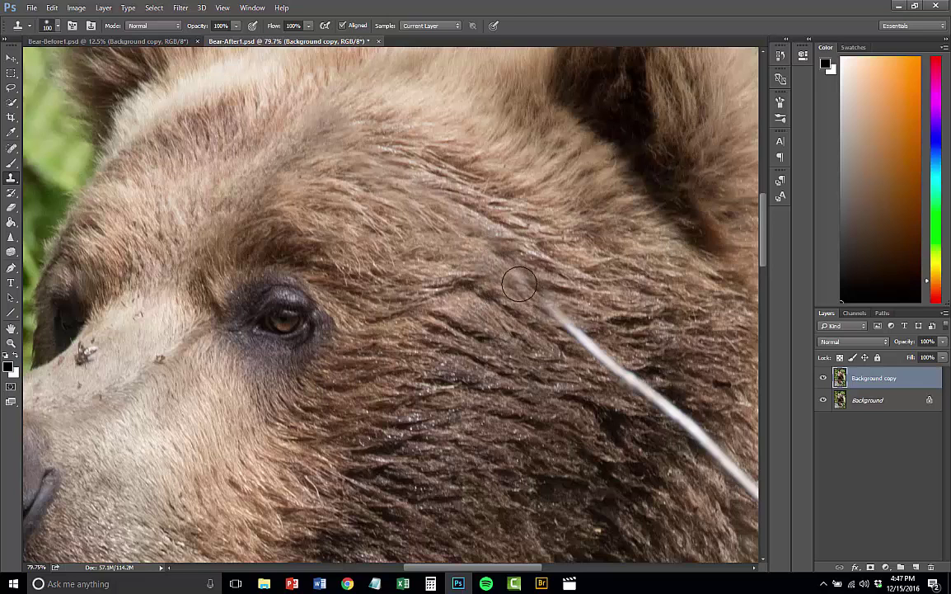
drag(579, 347, 538, 304)
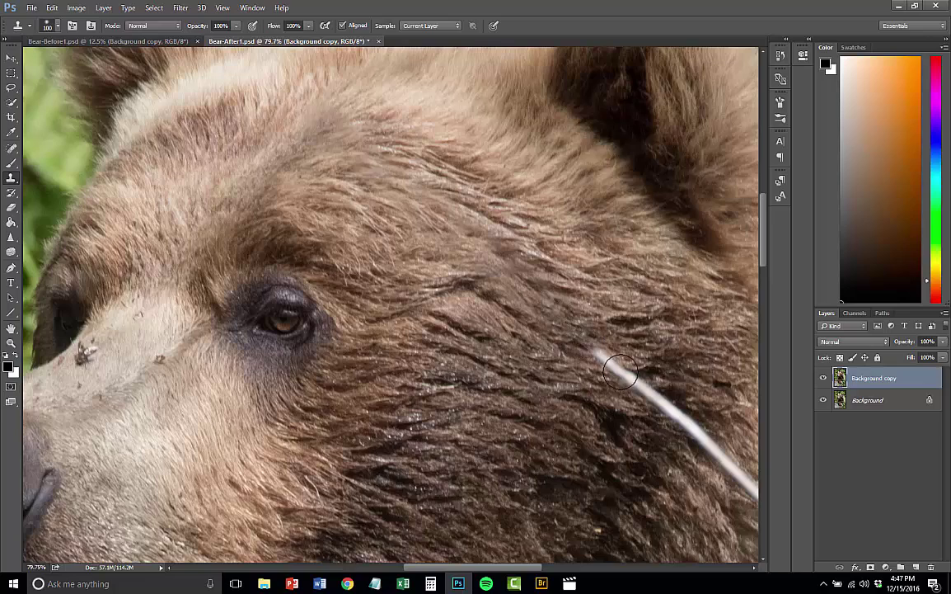
drag(634, 381, 599, 353)
Step: Remove the stalk over the dark cheek fur with the Content-Aware Spot Healing Brush, cleaning up the rest with the Clone Stamp
mouse_move(564, 430)
mouse_down()
mouse_move(390, 322)
mouse_move(348, 307)
mouse_up()
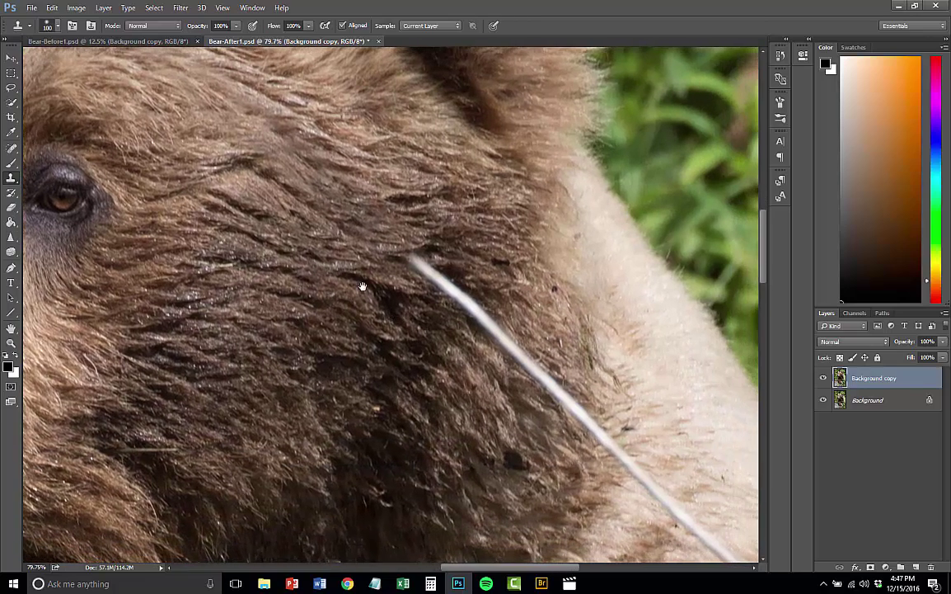
click(10, 148)
mouse_move(415, 262)
mouse_down()
mouse_move(533, 374)
mouse_move(484, 339)
mouse_up()
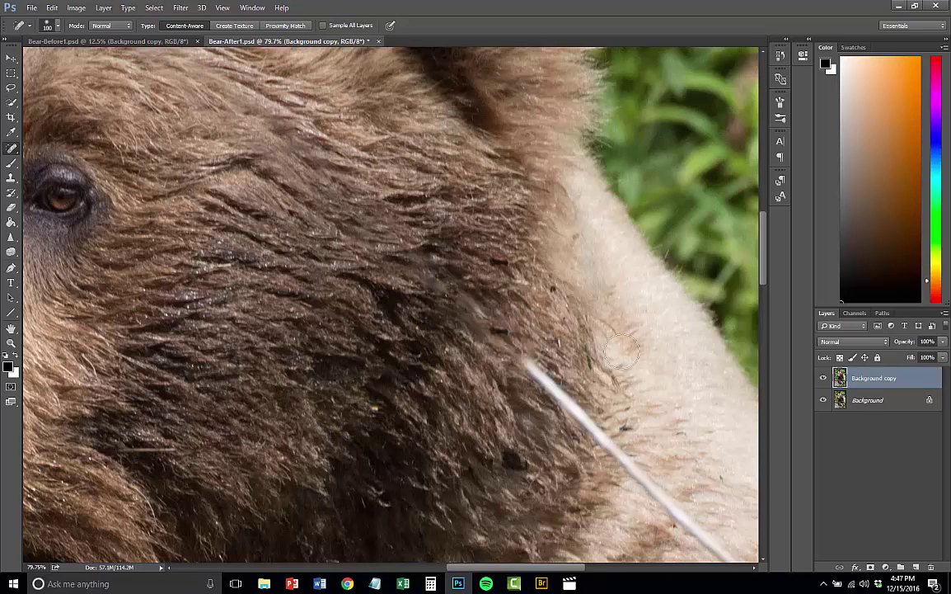
drag(475, 302, 499, 320)
click(12, 178)
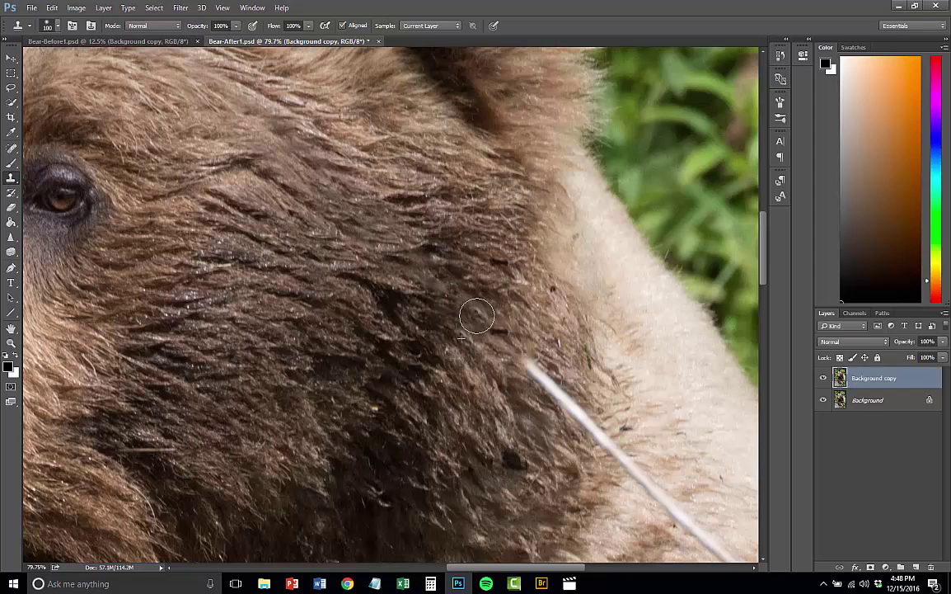
mouse_move(527, 368)
mouse_down()
mouse_move(586, 424)
mouse_move(582, 396)
mouse_up()
Step: Clone fur over the stalk along the bear's light neck and shoulder with the 100 px Clone Stamp
key(space)
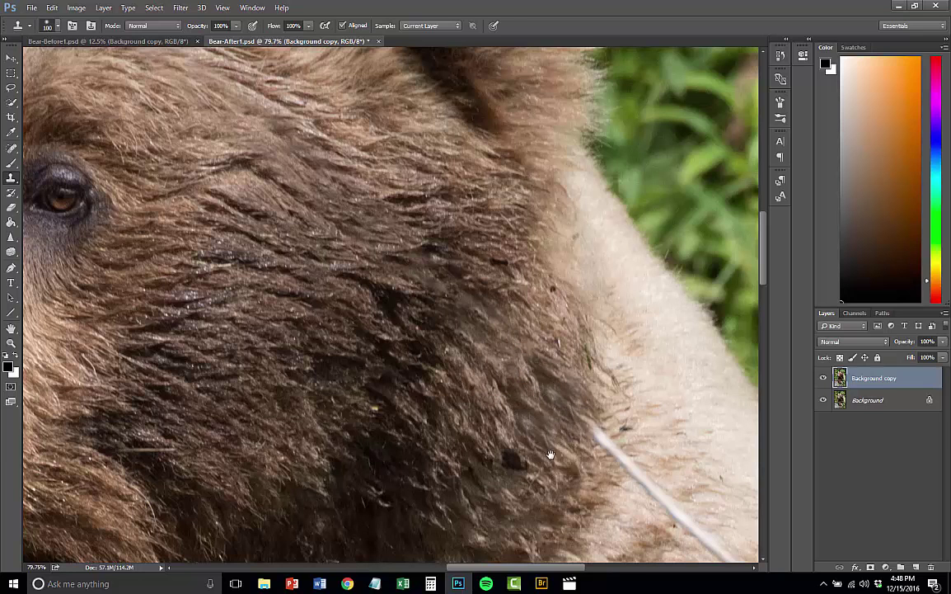
drag(551, 454, 551, 498)
key(space)
drag(499, 432, 264, 141)
mouse_move(363, 177)
mouse_down()
mouse_move(395, 204)
mouse_move(483, 304)
mouse_move(481, 294)
mouse_move(514, 310)
mouse_move(534, 338)
mouse_move(547, 332)
mouse_move(539, 330)
mouse_move(606, 397)
mouse_up()
alt+click(460, 303)
Step: Clone fur over the stalk at the shoulder's outer edge and sample the green grass blade to patch its crossing
drag(526, 403, 378, 289)
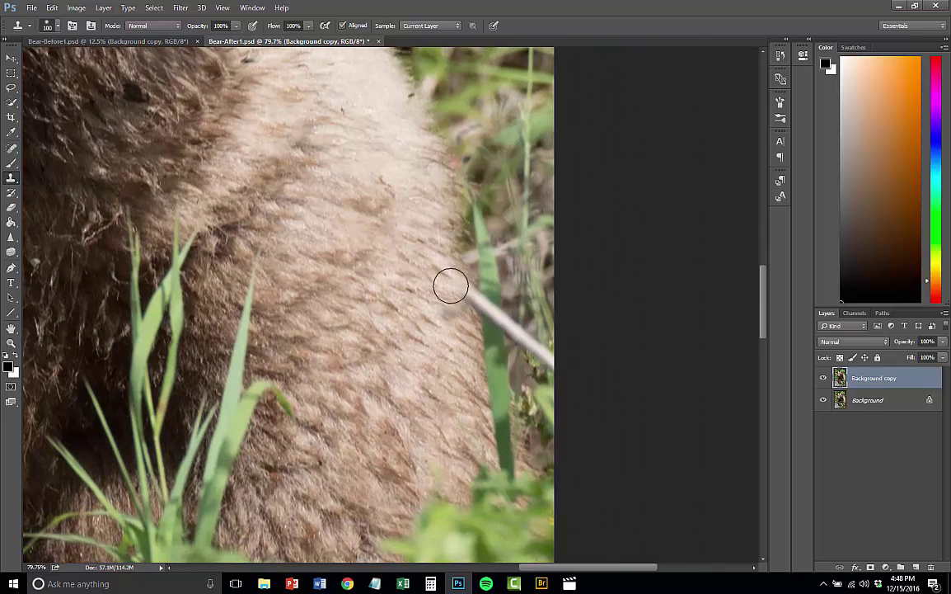
alt+click(413, 324)
drag(452, 283, 441, 264)
alt+click(499, 349)
click(492, 285)
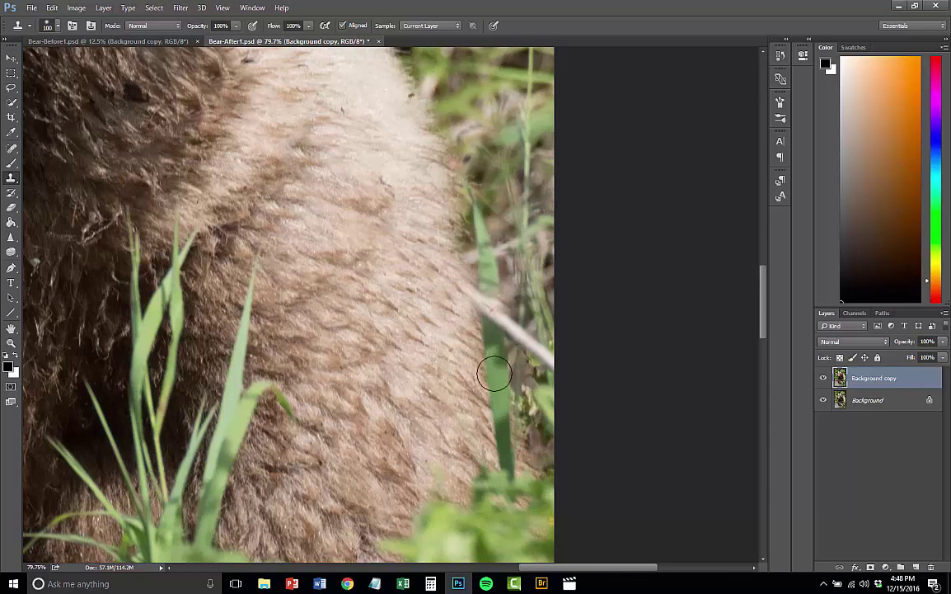
scroll(495, 344, up, 5)
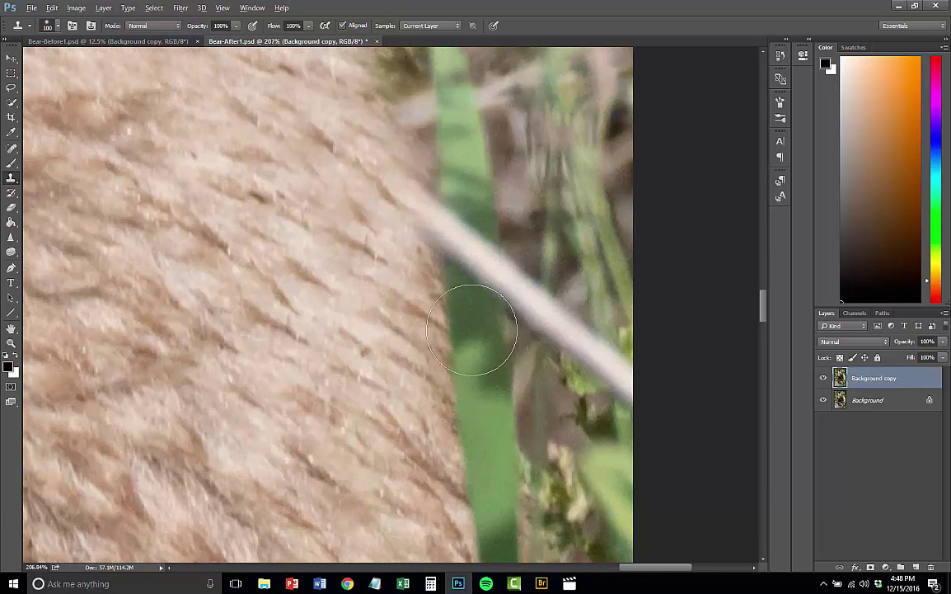
drag(471, 330, 460, 320)
key(ctrl+z)
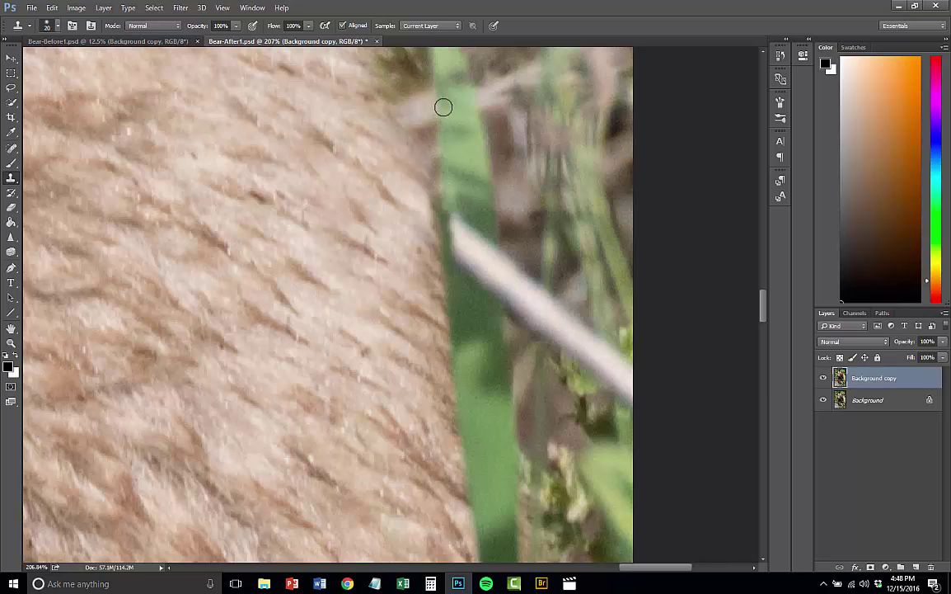
Step: Clone green blade texture over the pale stalk where it crosses the wide grass blade, using the 20 px Clone Stamp
mouse_move(465, 267)
mouse_down()
mouse_move(457, 241)
mouse_move(478, 305)
mouse_move(484, 263)
mouse_move(473, 231)
mouse_move(491, 299)
mouse_move(482, 220)
mouse_up()
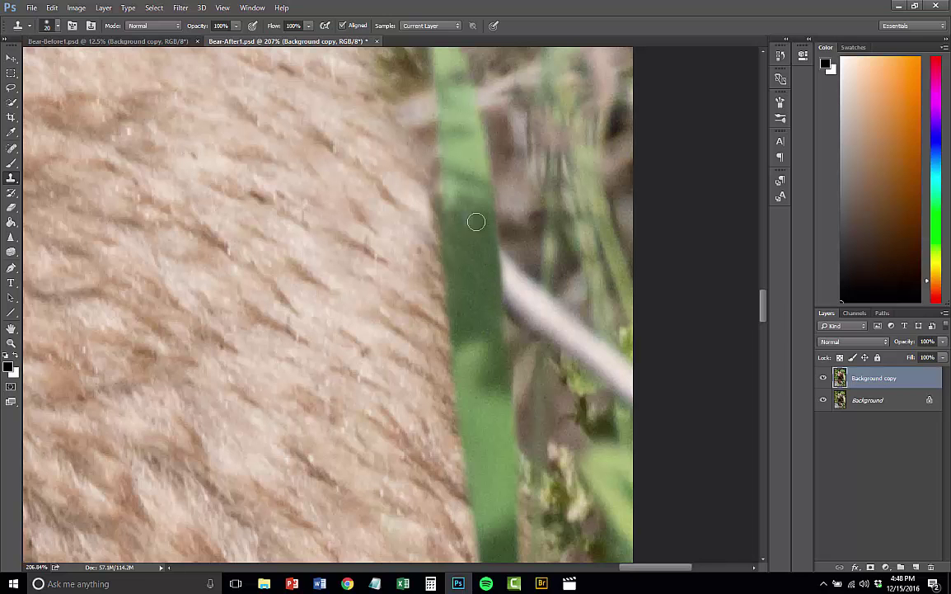
alt+click(472, 301)
drag(488, 336, 309, 268)
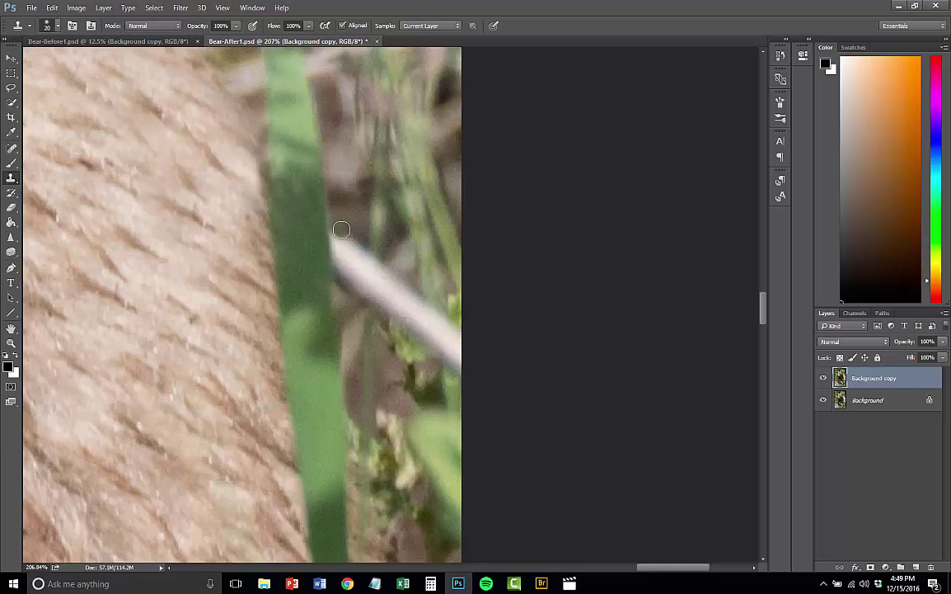
Step: Clone the brown background over the stalk end just beside the green blade, keeping the blade's edge clean
scroll(331, 231, up, 4)
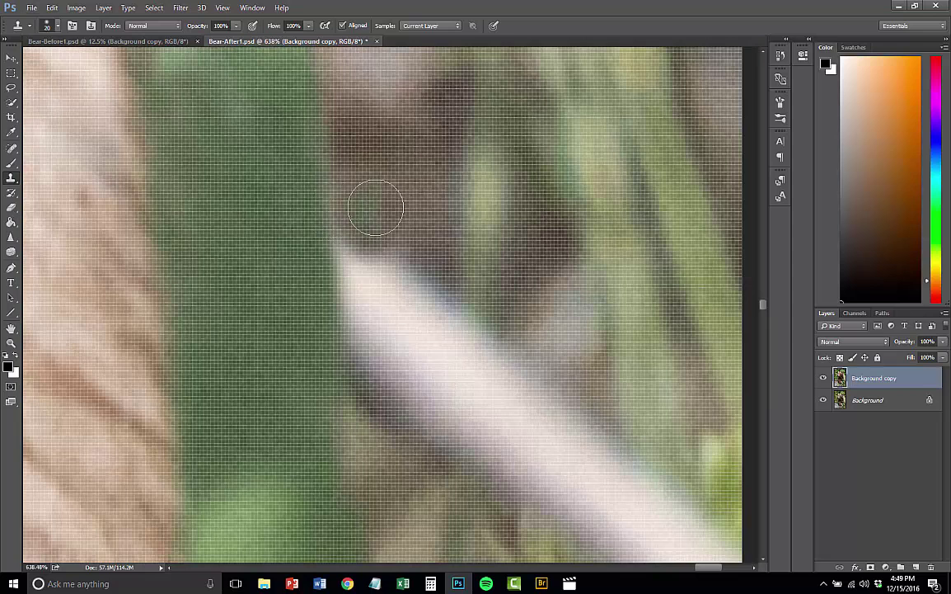
scroll(330, 158, down, 2)
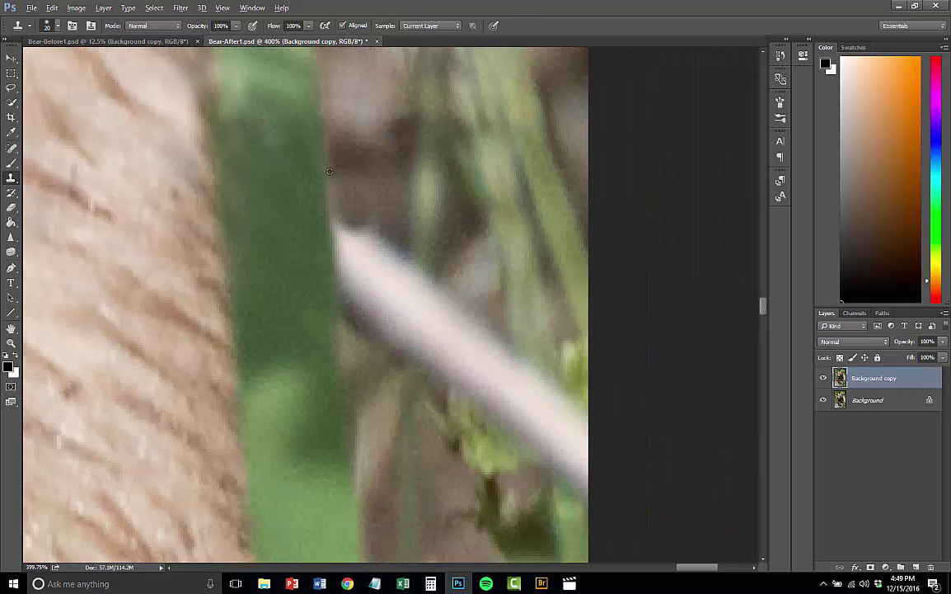
drag(332, 210, 347, 310)
mouse_move(359, 175)
mouse_down()
mouse_move(342, 193)
mouse_move(354, 227)
mouse_up()
key(ctrl+z)
alt+click(382, 204)
mouse_move(350, 276)
mouse_down()
mouse_move(361, 233)
mouse_move(363, 251)
mouse_move(351, 244)
mouse_move(357, 227)
mouse_move(374, 235)
mouse_move(378, 262)
mouse_move(377, 238)
mouse_move(376, 264)
mouse_up()
mouse_move(365, 215)
mouse_down()
mouse_move(361, 283)
mouse_move(368, 317)
mouse_move(384, 333)
mouse_move(386, 244)
mouse_move(355, 208)
mouse_move(384, 240)
mouse_move(390, 353)
mouse_up()
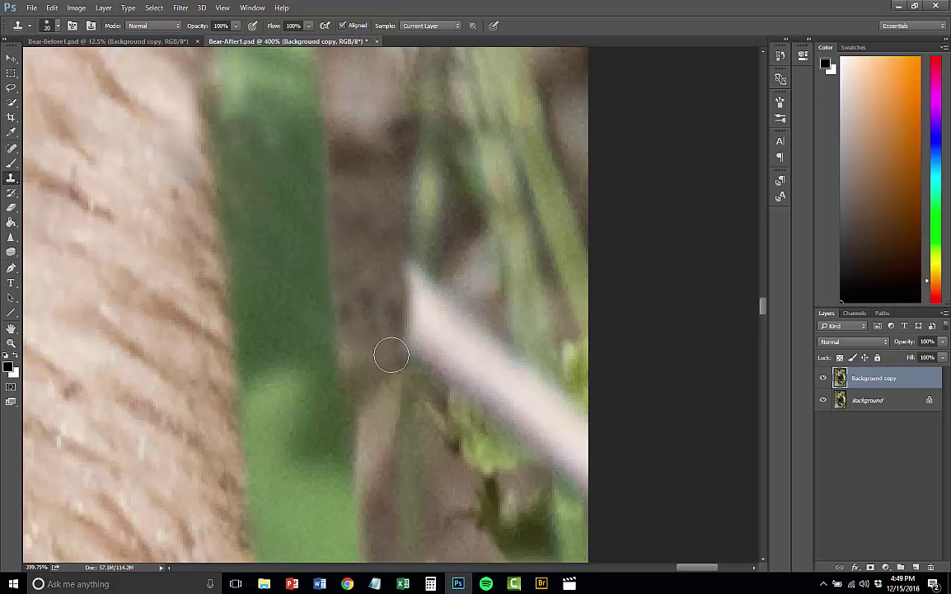
Step: Extend the thin background grass stem down over the stalk by cloning from its upper part
alt+click(414, 194)
drag(411, 245, 403, 333)
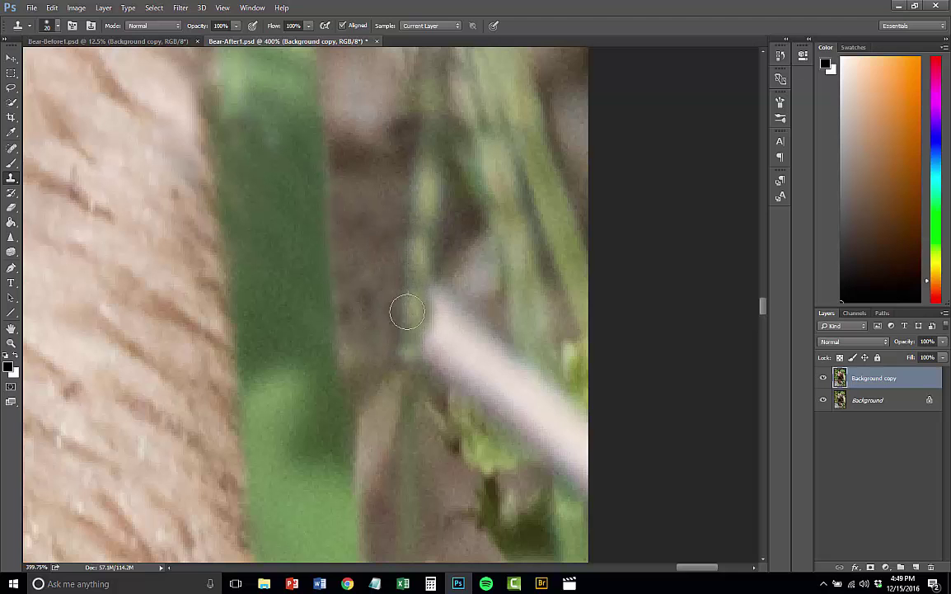
drag(428, 208, 406, 361)
alt+click(409, 317)
mouse_move(412, 311)
mouse_down()
mouse_move(417, 180)
mouse_move(463, 232)
mouse_move(428, 301)
mouse_move(445, 296)
mouse_move(427, 355)
mouse_up()
Step: Clone brown background and foliage over the remaining stalk out to the photo's edge
alt+click(460, 229)
scroll(422, 264, down, 3)
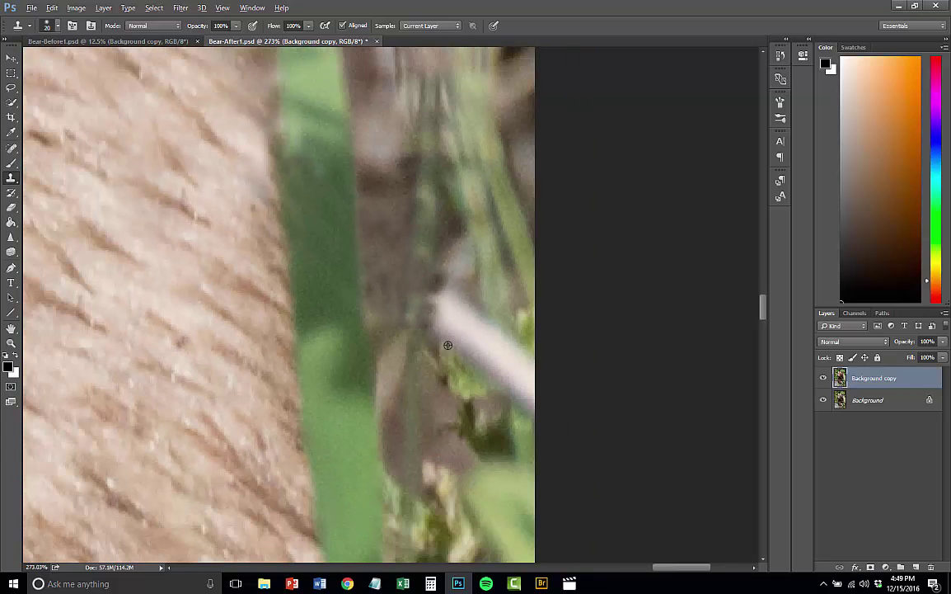
scroll(448, 352, up, 2)
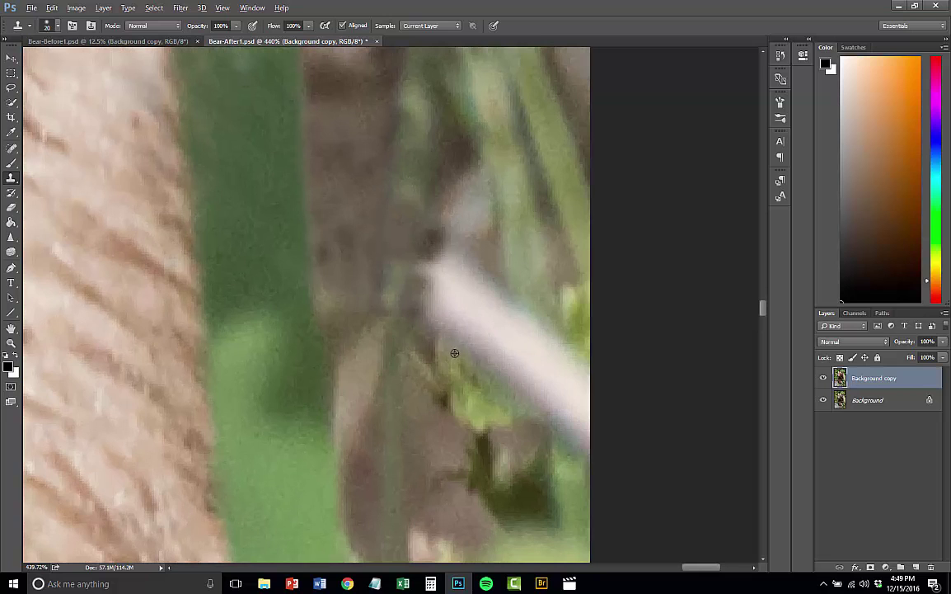
drag(447, 334, 433, 303)
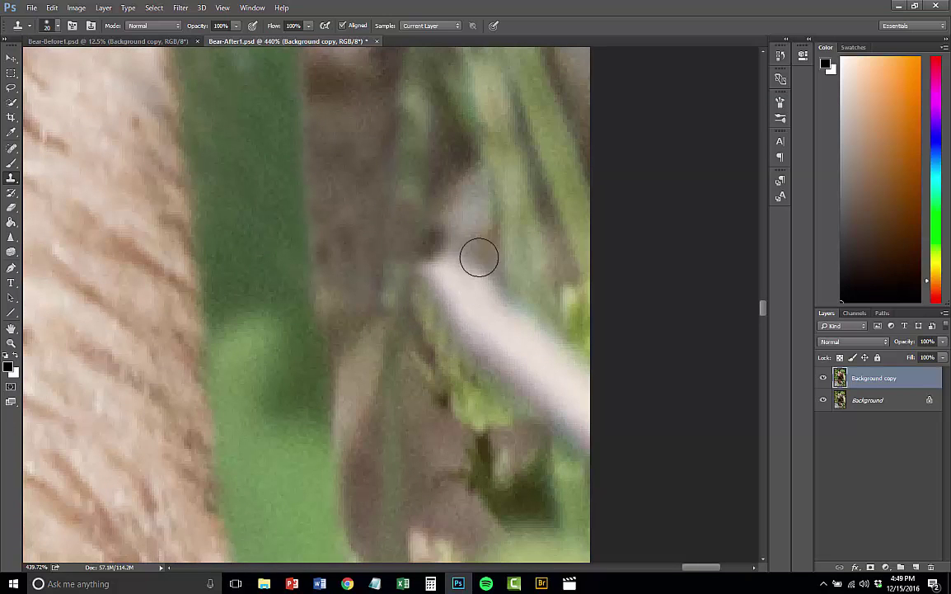
alt+click(351, 247)
mouse_move(396, 263)
mouse_down()
mouse_move(431, 286)
mouse_move(436, 333)
mouse_move(445, 252)
mouse_move(490, 344)
mouse_move(494, 382)
mouse_move(499, 333)
mouse_move(499, 367)
mouse_move(558, 403)
mouse_move(550, 321)
mouse_move(533, 366)
mouse_move(486, 371)
mouse_move(554, 382)
mouse_move(576, 374)
mouse_move(575, 442)
mouse_up()
Step: Clone the blurred green grass and brown background over the repeated patterns left in the patched edge area
alt+click(531, 270)
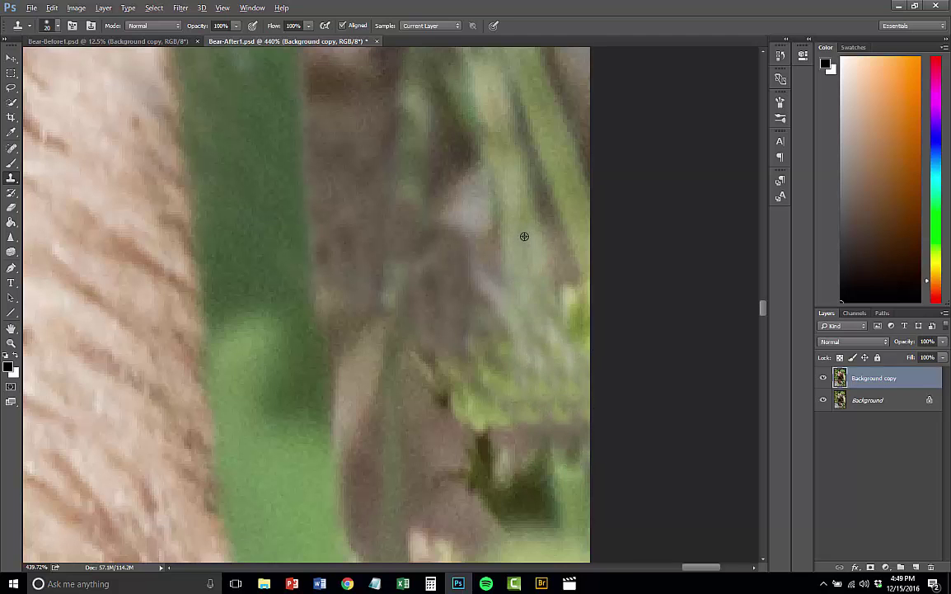
mouse_move(523, 325)
mouse_down()
mouse_move(557, 352)
mouse_move(520, 338)
mouse_move(484, 271)
mouse_move(490, 221)
mouse_move(452, 283)
mouse_move(445, 272)
mouse_move(476, 283)
mouse_move(472, 211)
mouse_move(434, 225)
mouse_up()
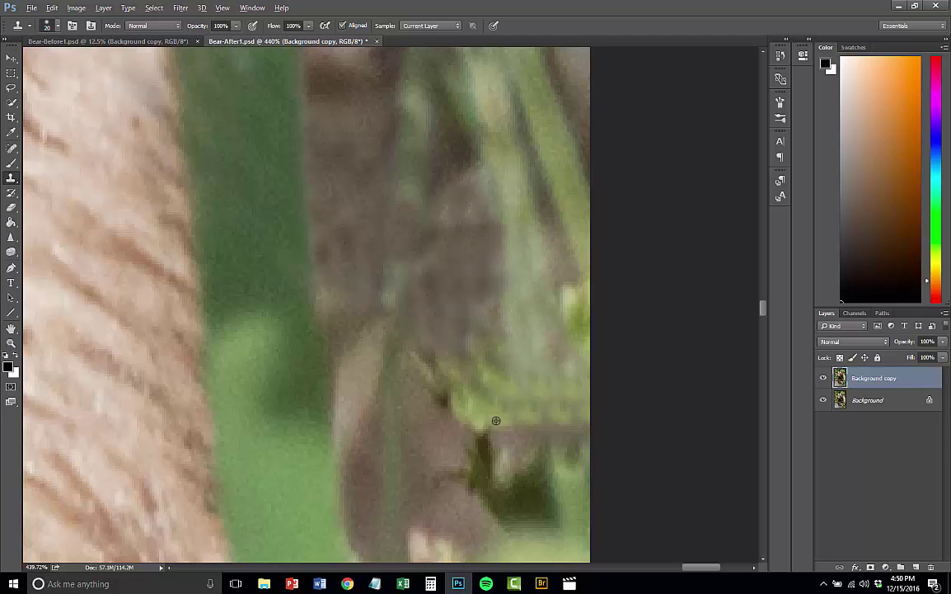
alt+click(508, 387)
alt+click(520, 317)
mouse_move(528, 415)
mouse_down()
mouse_move(558, 405)
mouse_move(566, 391)
mouse_move(488, 365)
mouse_move(530, 413)
mouse_move(567, 399)
mouse_move(580, 350)
mouse_move(544, 284)
mouse_move(589, 350)
mouse_move(568, 380)
mouse_move(465, 395)
mouse_move(444, 381)
mouse_move(555, 397)
mouse_move(561, 374)
mouse_move(534, 409)
mouse_move(517, 367)
mouse_move(494, 401)
mouse_move(525, 431)
mouse_move(583, 430)
mouse_move(565, 458)
mouse_move(593, 427)
mouse_move(563, 437)
mouse_move(560, 412)
mouse_move(590, 454)
mouse_up()
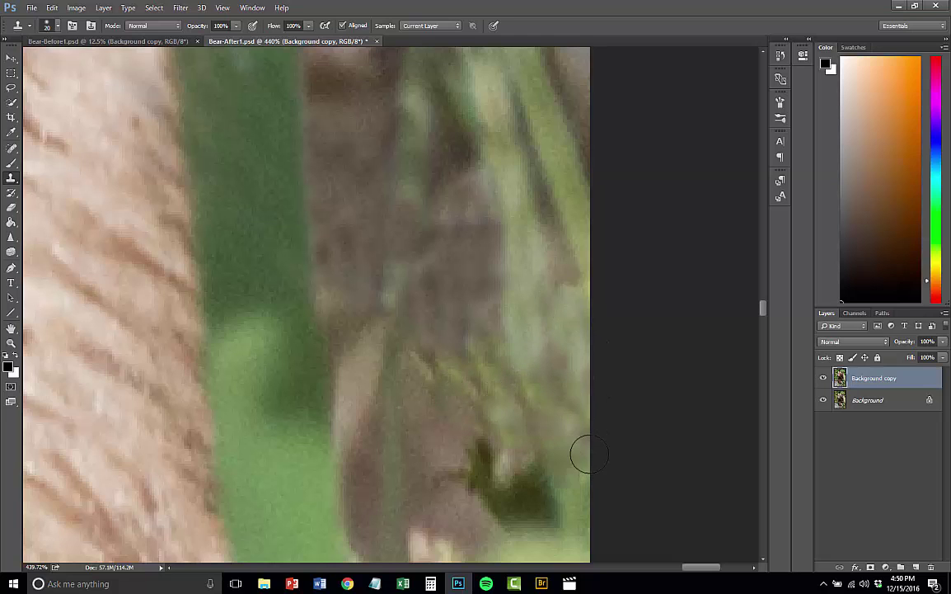
Step: Lower the Clone Stamp opacity to 35% and blend the patched brown background beside the green blade
scroll(454, 326, down, 5)
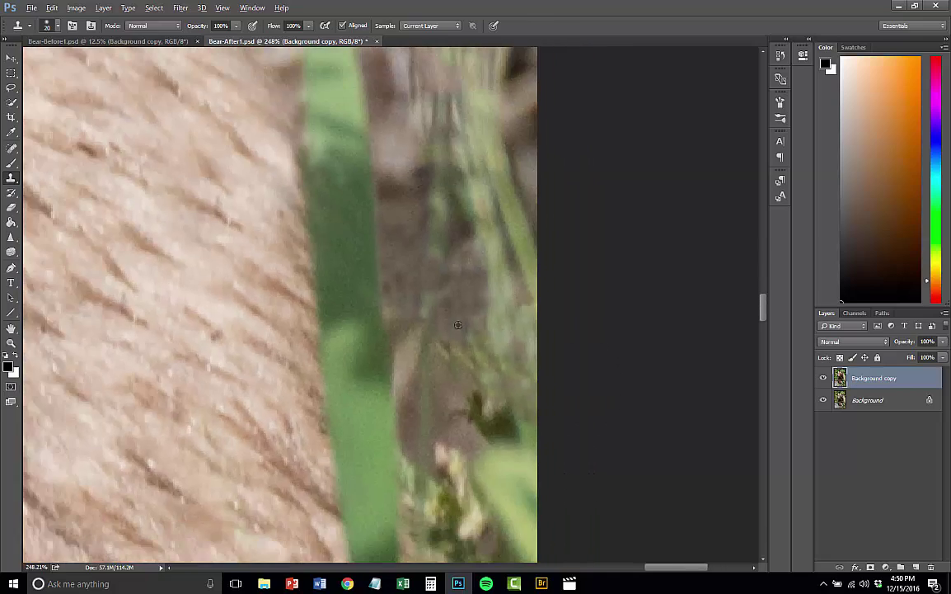
scroll(454, 327, down, 4)
scroll(406, 262, up, 5)
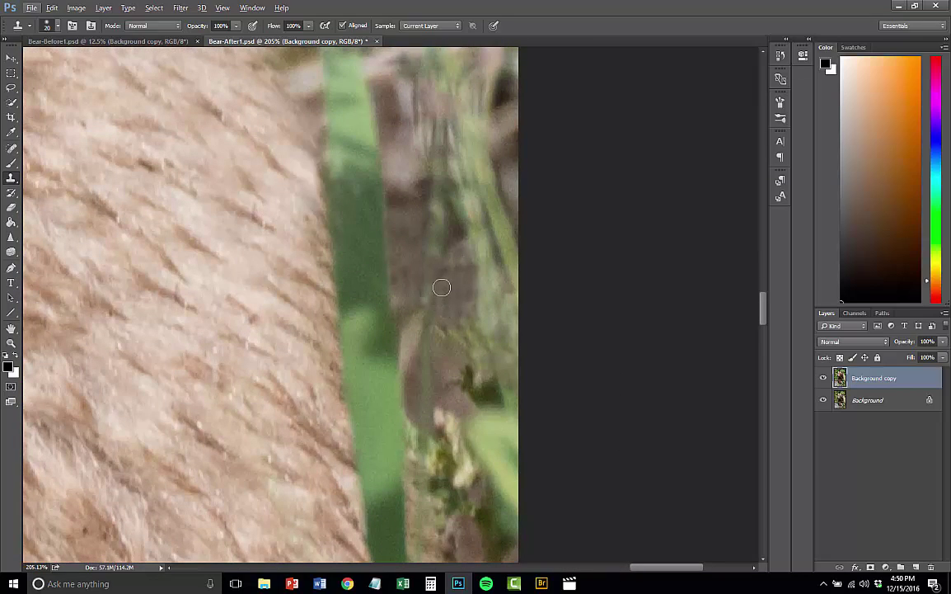
click(235, 26)
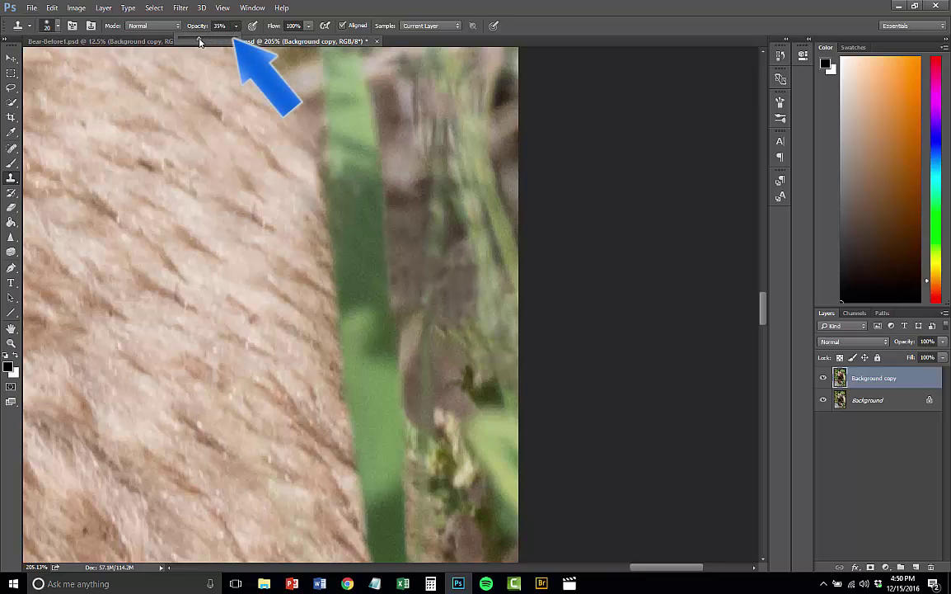
alt+click(403, 231)
mouse_move(455, 270)
mouse_down()
mouse_move(472, 276)
mouse_move(452, 319)
mouse_up()
drag(460, 272, 448, 312)
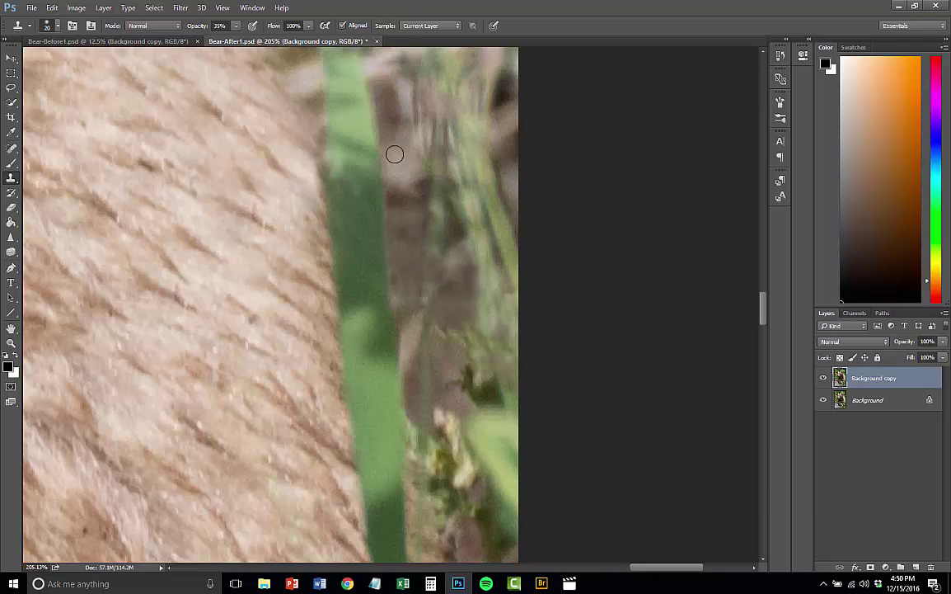
drag(390, 214, 404, 247)
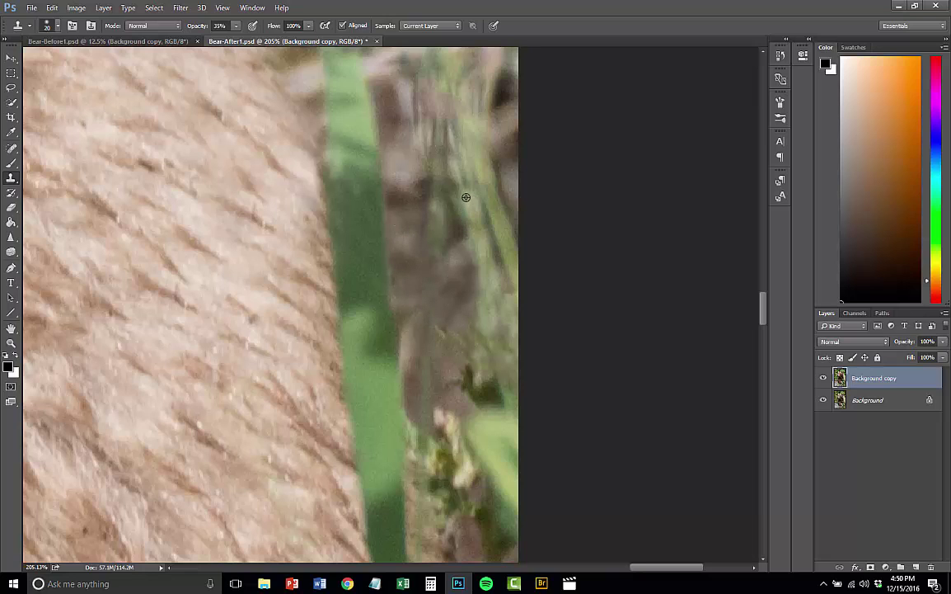
mouse_move(451, 209)
mouse_down()
mouse_move(424, 204)
mouse_move(437, 249)
mouse_up()
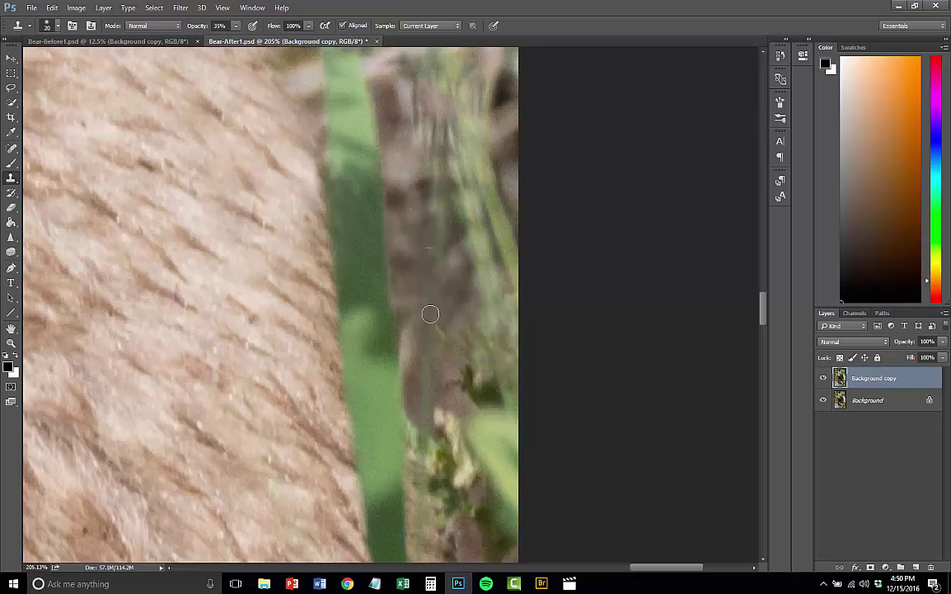
Step: Compare the whole photo with and without the Background copy to check the stalk removal
scroll(327, 318, down, 12)
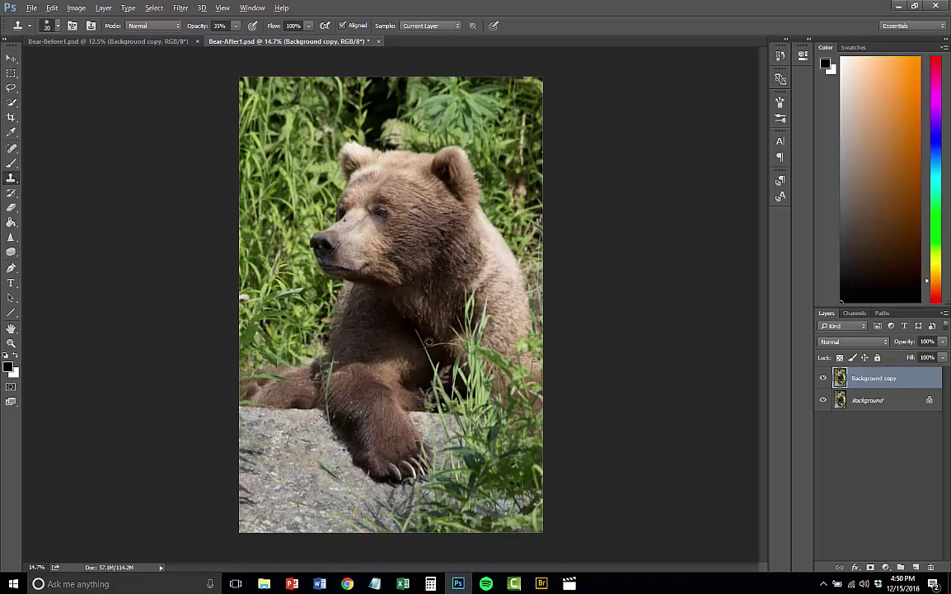
click(823, 379)
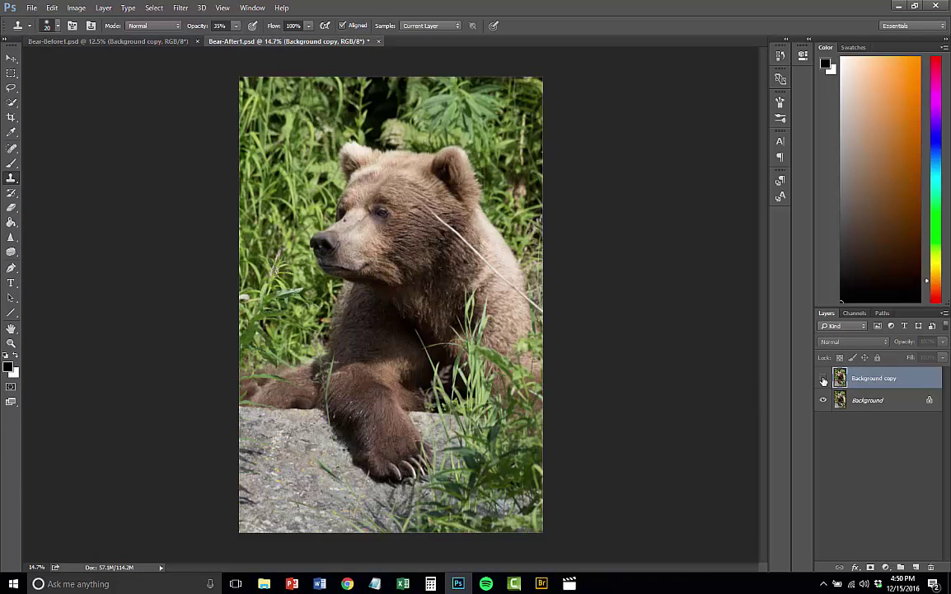
click(824, 379)
click(823, 378)
click(822, 379)
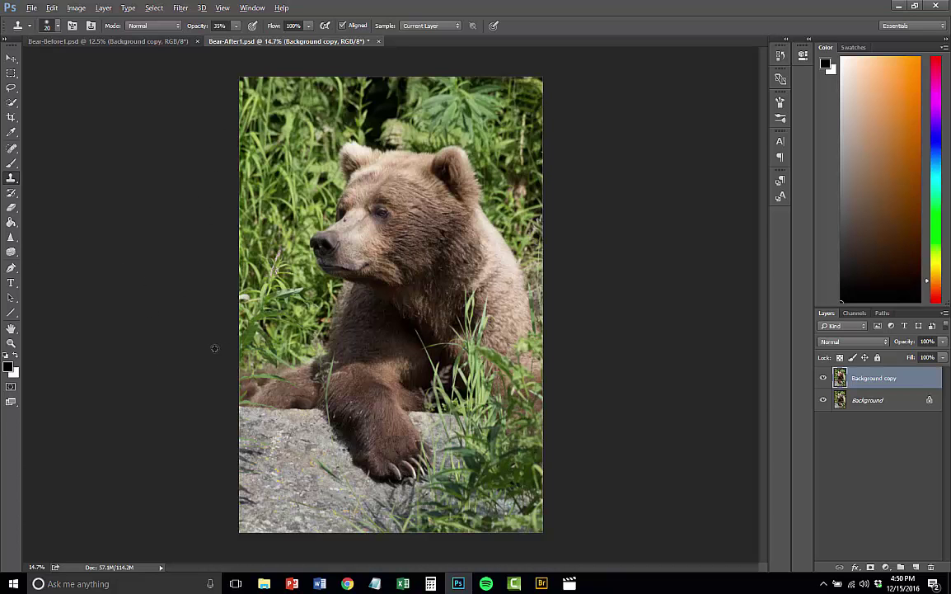
Step: Remove the white spot at the photo's edge beside the leafy plant with the 100 px Content-Aware Spot Healing Brush
scroll(215, 347, up, 5)
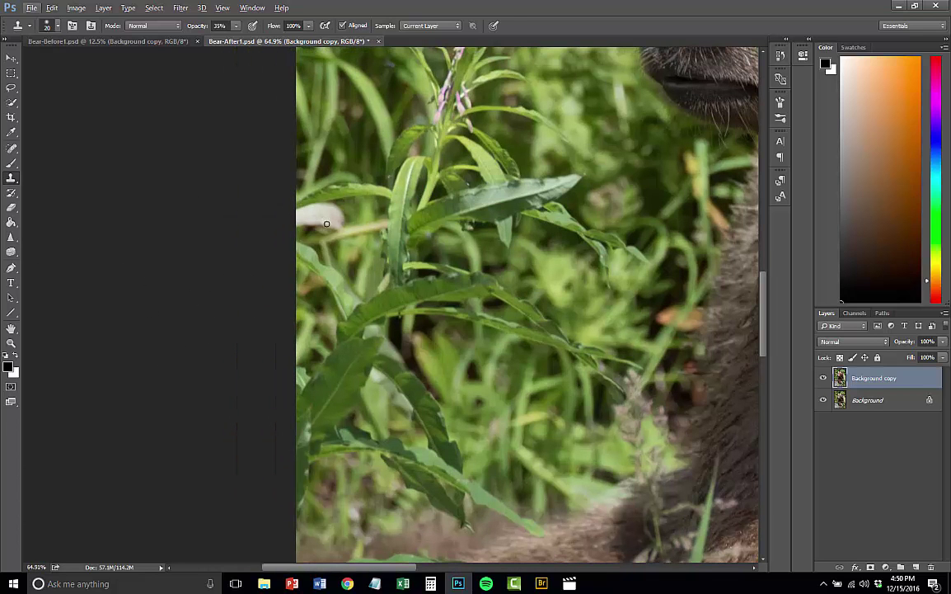
click(12, 149)
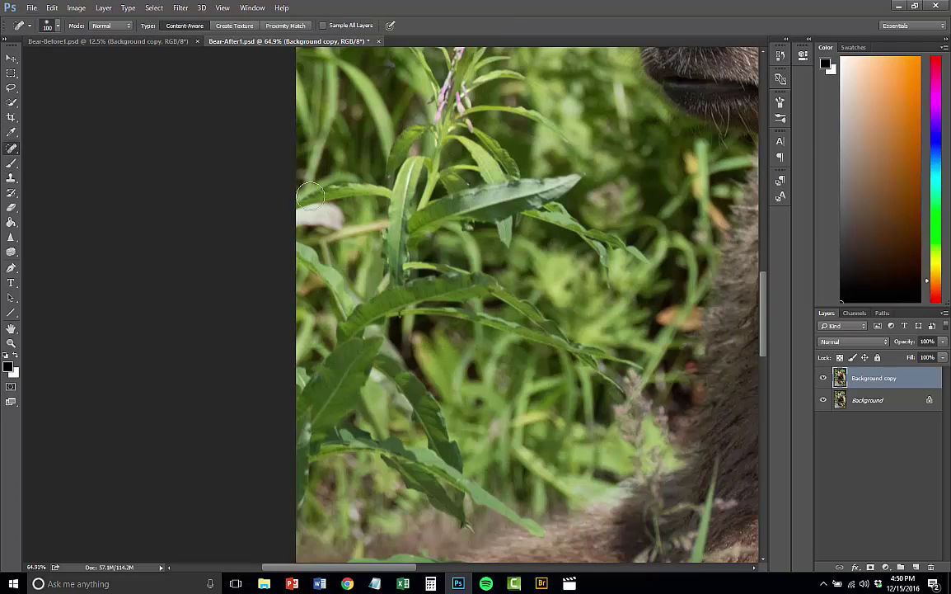
drag(334, 217, 144, 225)
mouse_move(325, 221)
mouse_down()
mouse_move(340, 222)
mouse_move(272, 220)
mouse_up()
key(ctrl+0)
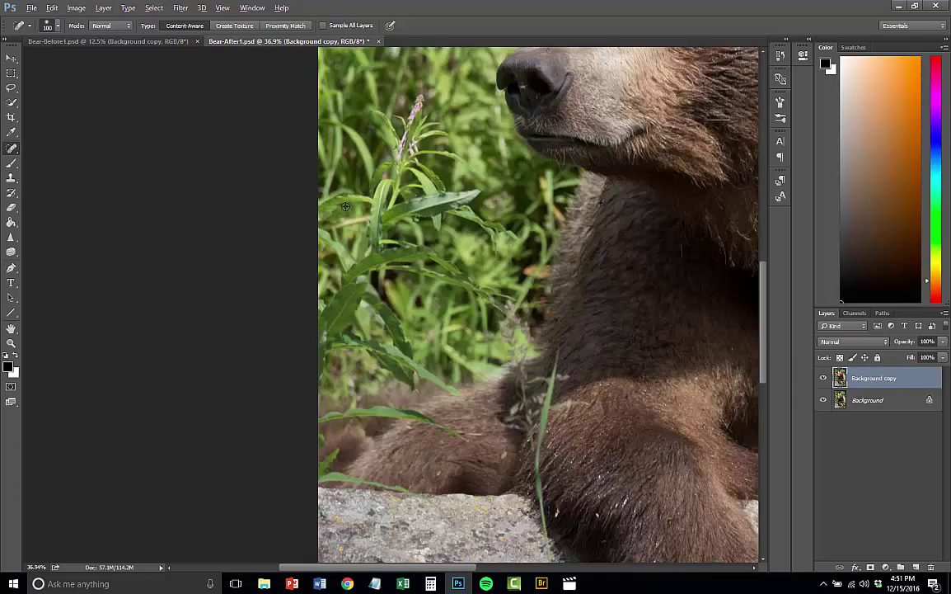
Step: Toggle the Background copy's visibility at full and close view to compare all the retouching with the original
scroll(317, 226, down, 5)
click(823, 379)
click(823, 378)
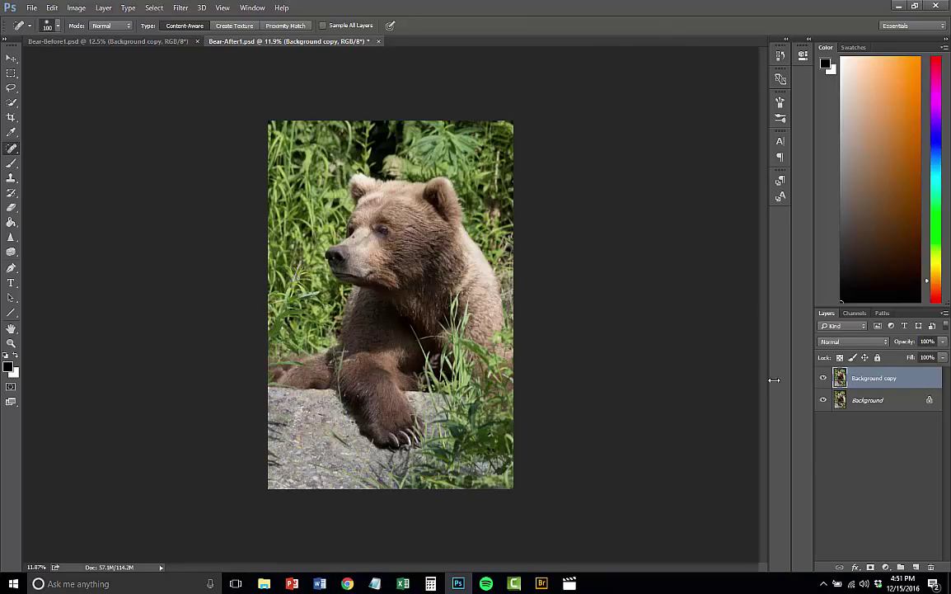
scroll(244, 310, up, 5)
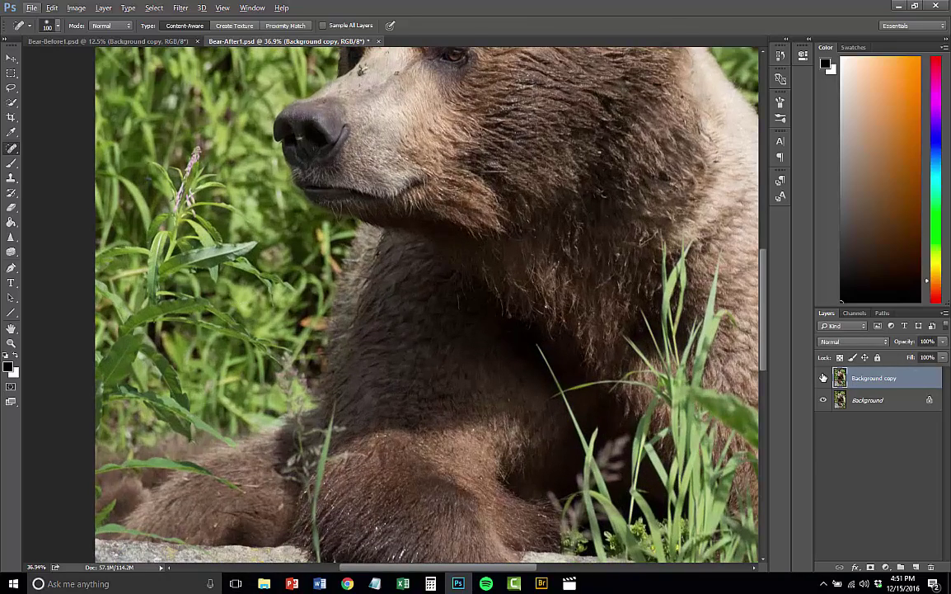
click(823, 378)
click(822, 378)
scroll(475, 302, down, 5)
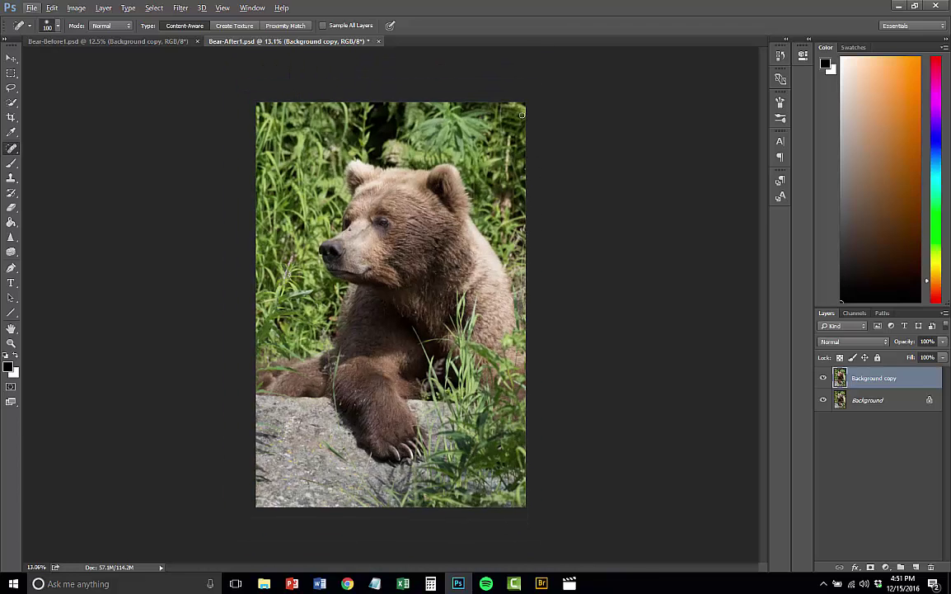
Step: Inspect the photo's borders and background foliage up close for remaining distractions
scroll(522, 116, up, 3)
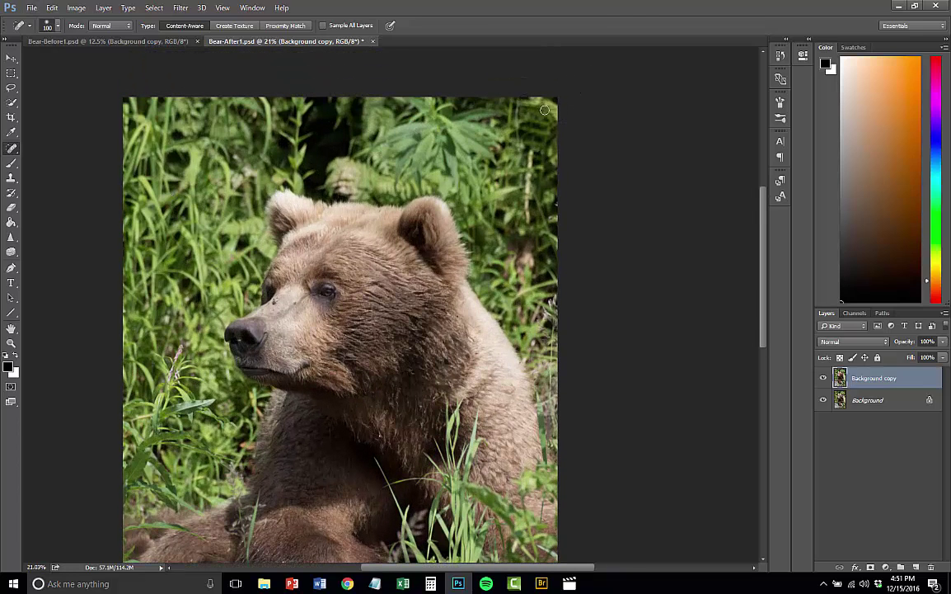
scroll(553, 116, up, 2)
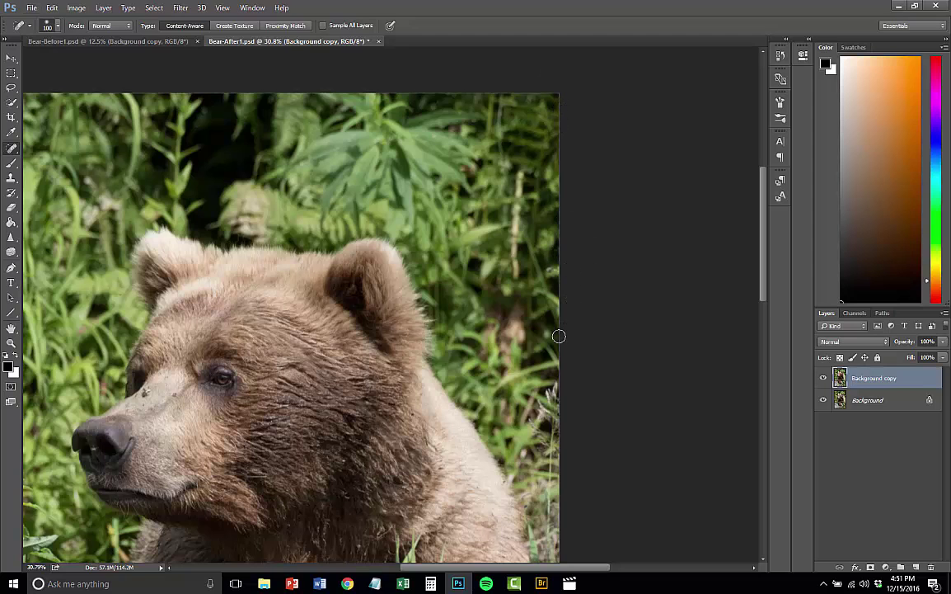
scroll(511, 313, down, 2)
drag(87, 170, 304, 284)
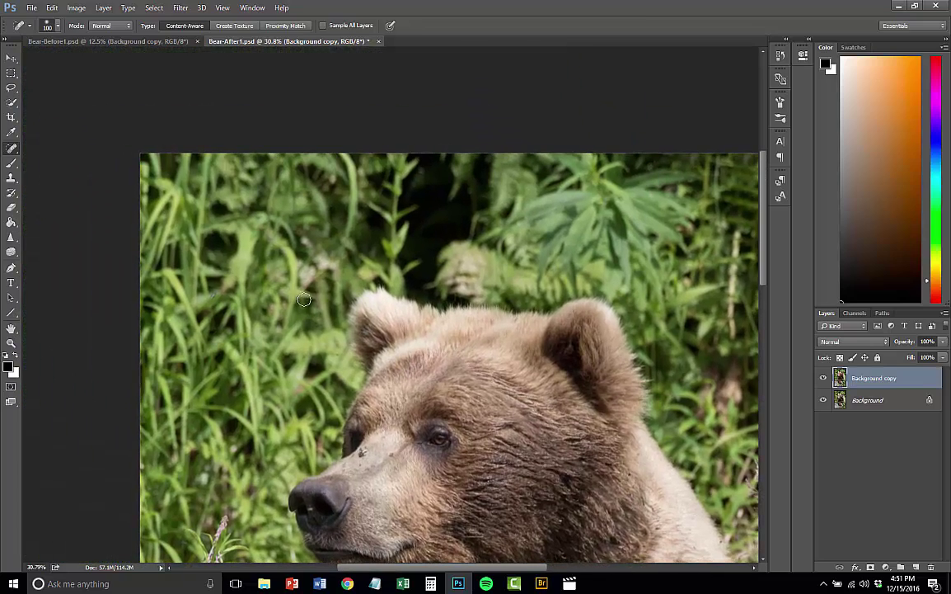
scroll(198, 215, down, 5)
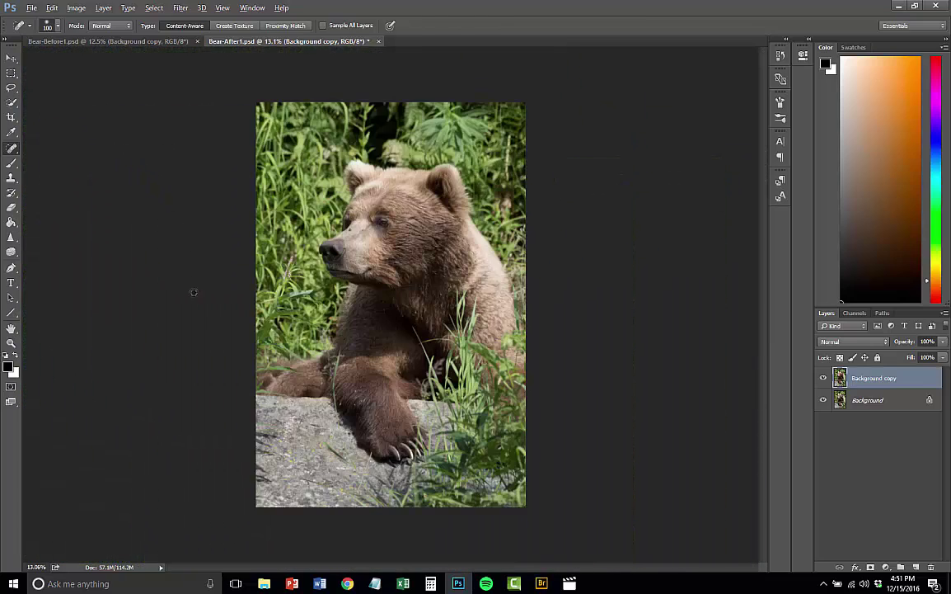
scroll(480, 435, up, 4)
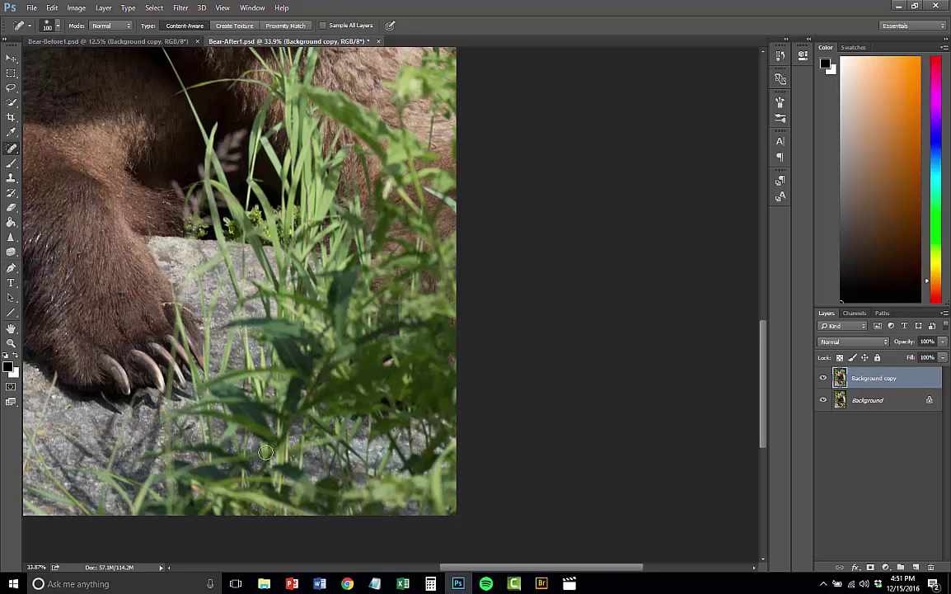
Step: Open the Camera Raw Filter for the Background copy layer
scroll(245, 446, down, 5)
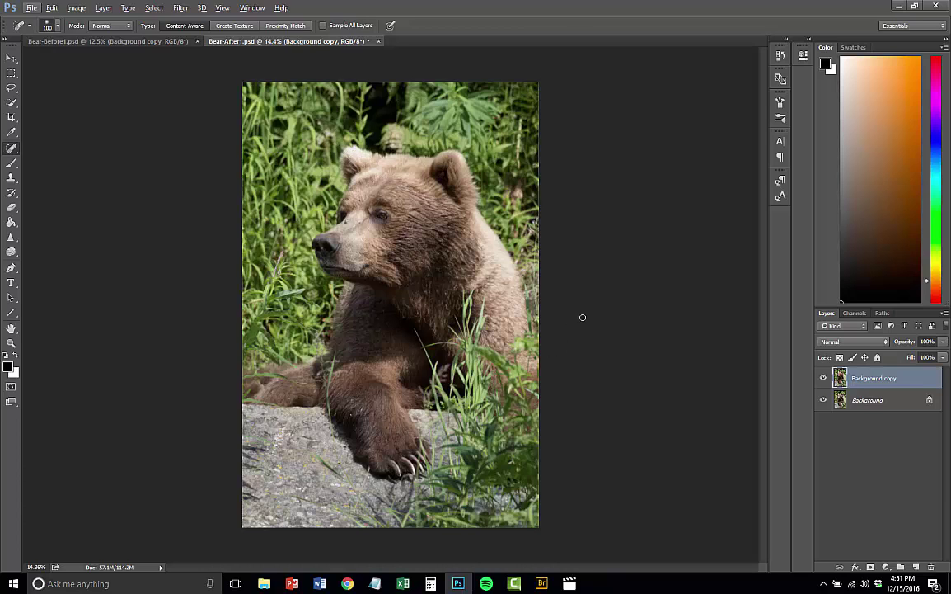
click(179, 9)
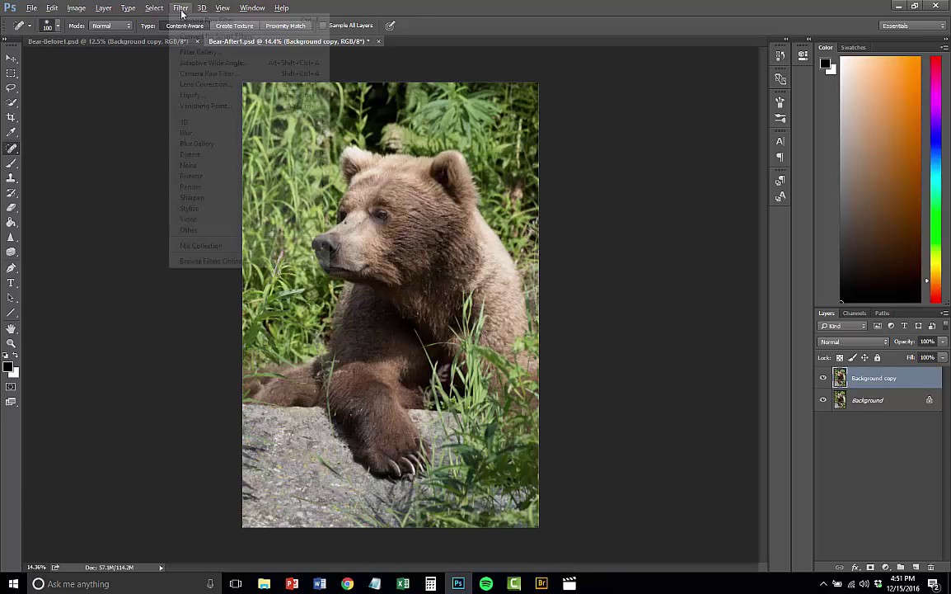
click(183, 74)
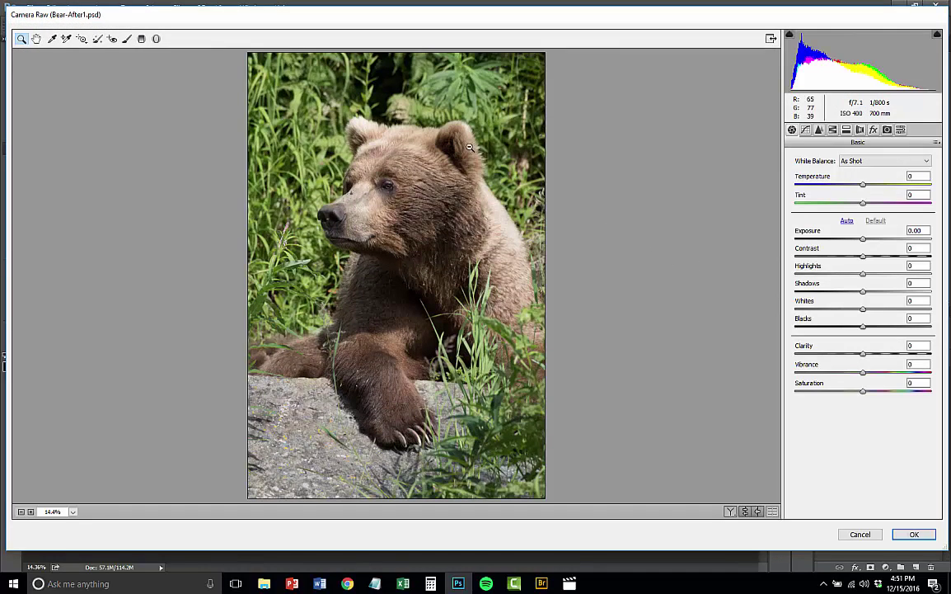
Step: Reset the Adjustment Brush's local correction settings, set Highlights to -29 and paint over the bright tip of the bear's far ear
click(420, 129)
scroll(363, 171, up, 5)
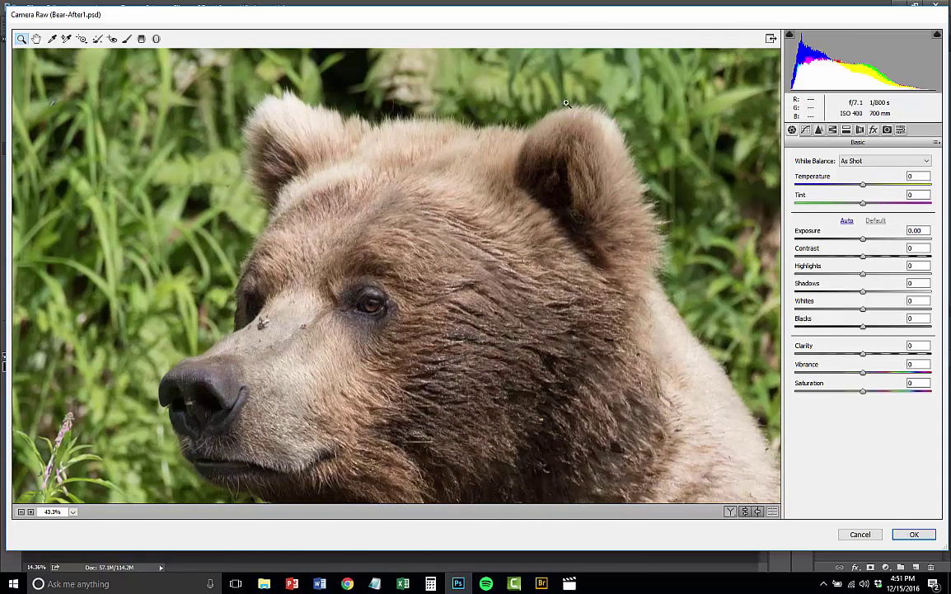
click(128, 38)
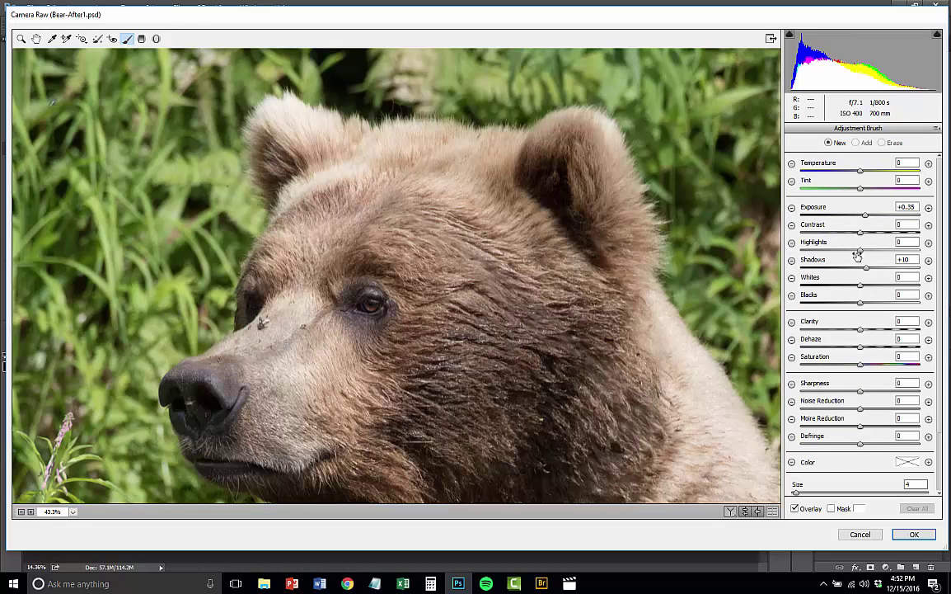
click(937, 130)
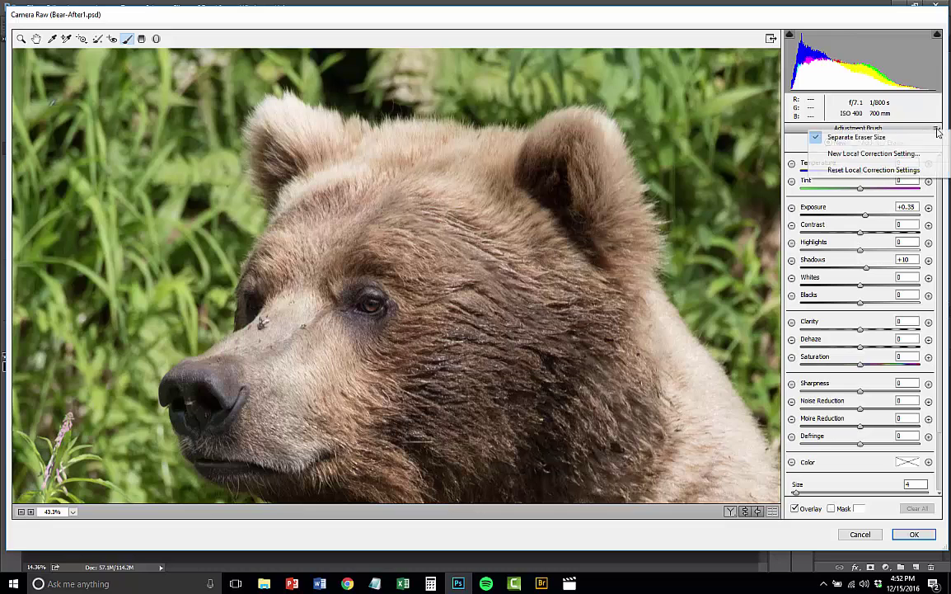
click(793, 154)
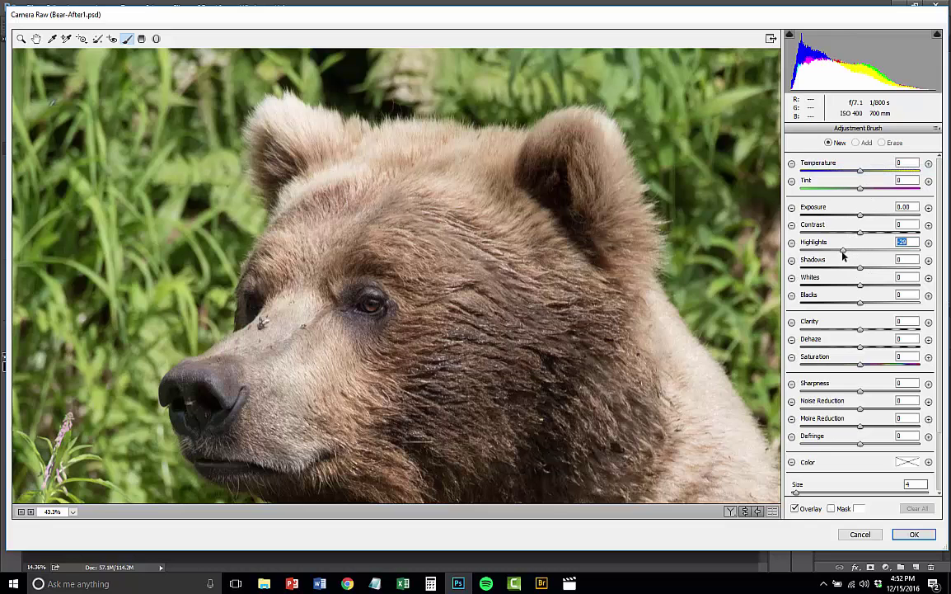
mouse_move(280, 122)
mouse_down()
mouse_move(310, 126)
mouse_move(275, 100)
mouse_move(294, 117)
mouse_move(272, 114)
mouse_move(280, 110)
mouse_move(311, 135)
mouse_move(288, 106)
mouse_move(306, 115)
mouse_move(276, 109)
mouse_up()
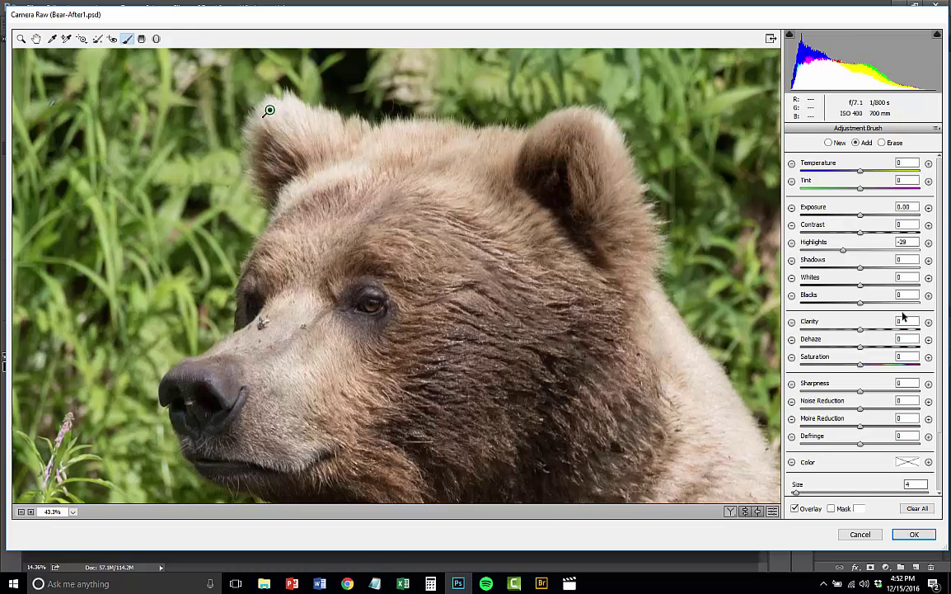
Step: Set the brush's Highlights to -58, paint over the bright fur on the bear's brow and apply the Camera Raw filter
drag(841, 253, 826, 259)
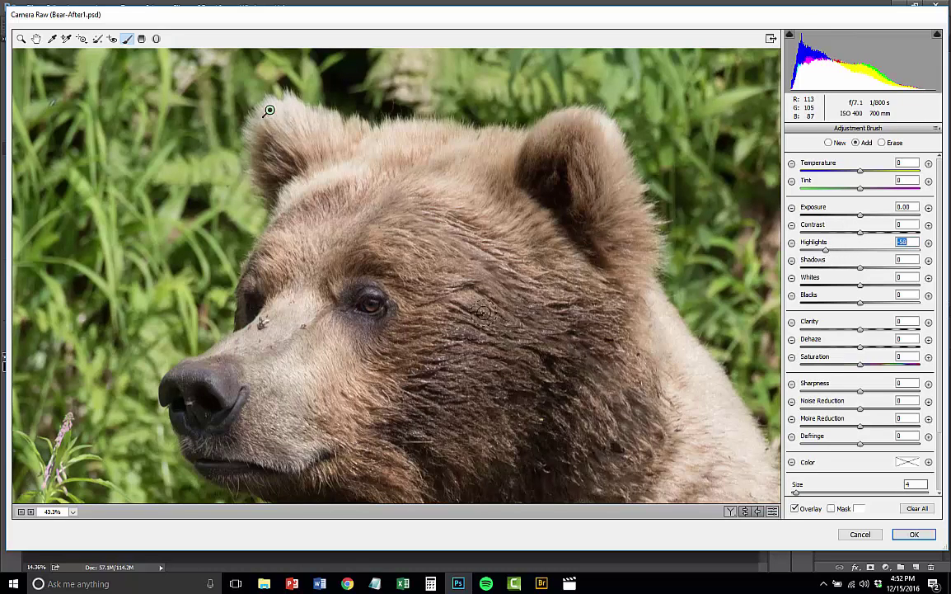
drag(342, 171, 296, 193)
scroll(354, 181, down, 5)
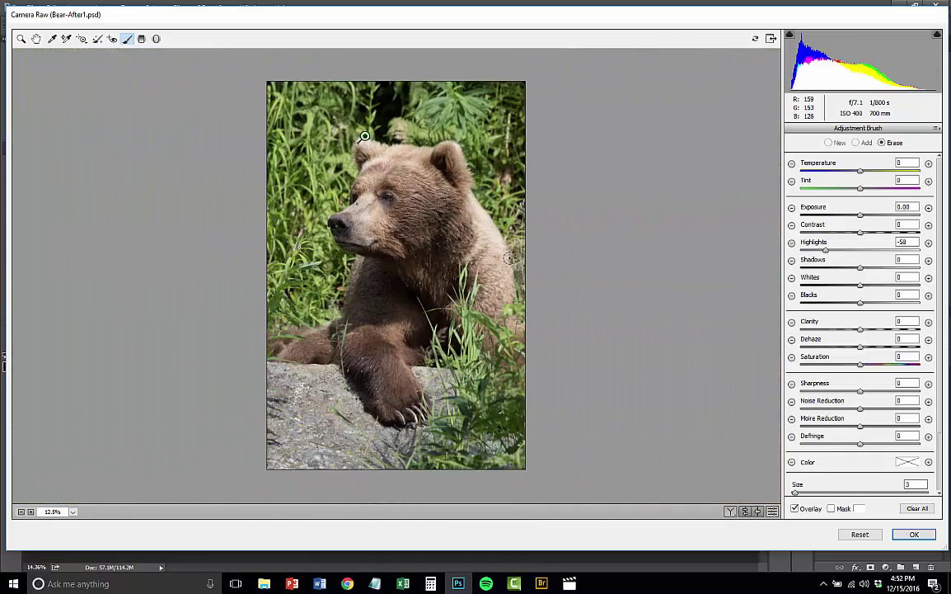
click(913, 534)
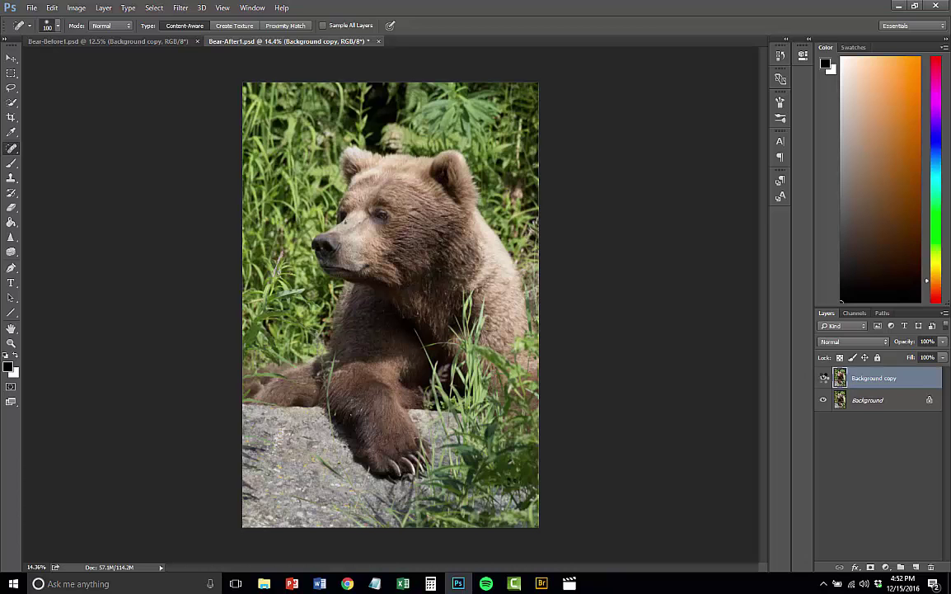
Step: Toggle the Background copy's visibility at full and close view to compare the Camera Raw result with the original
click(824, 379)
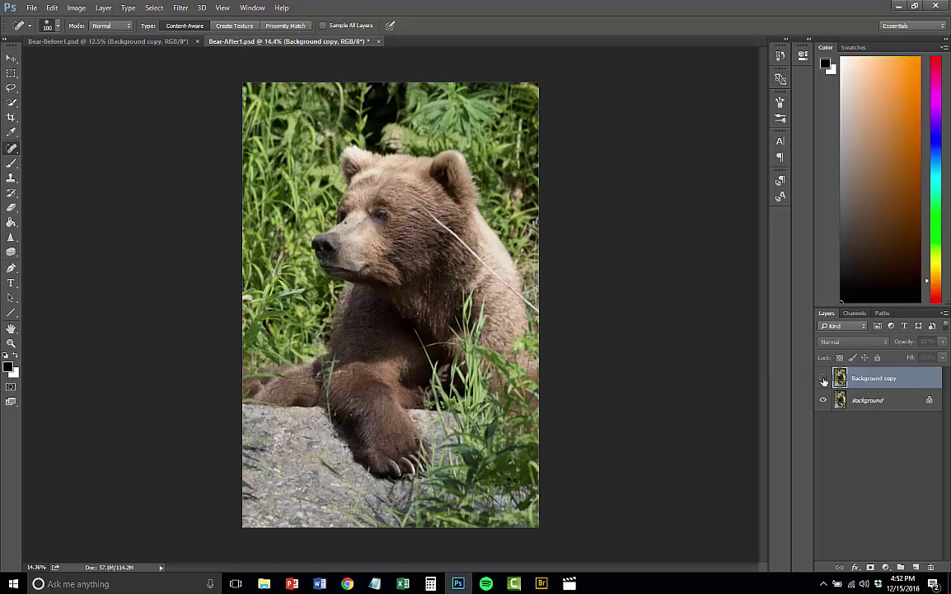
click(823, 378)
key(ctrl+0)
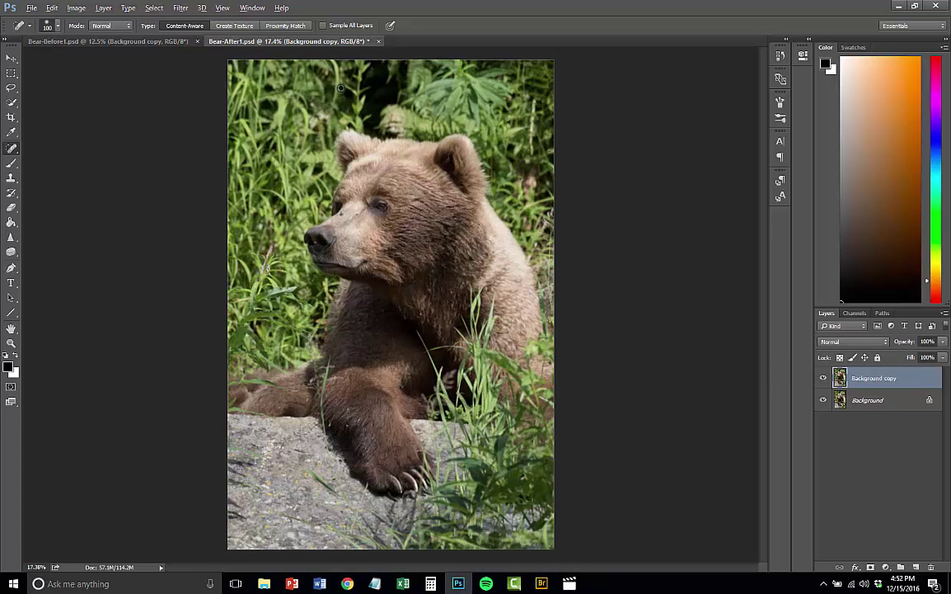
scroll(341, 87, up, 5)
scroll(475, 218, up, 4)
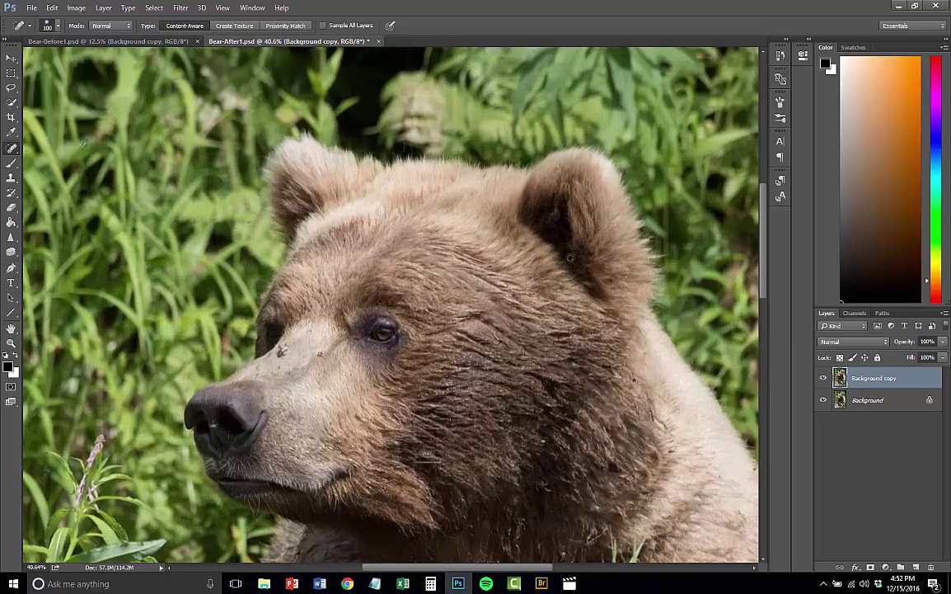
click(824, 378)
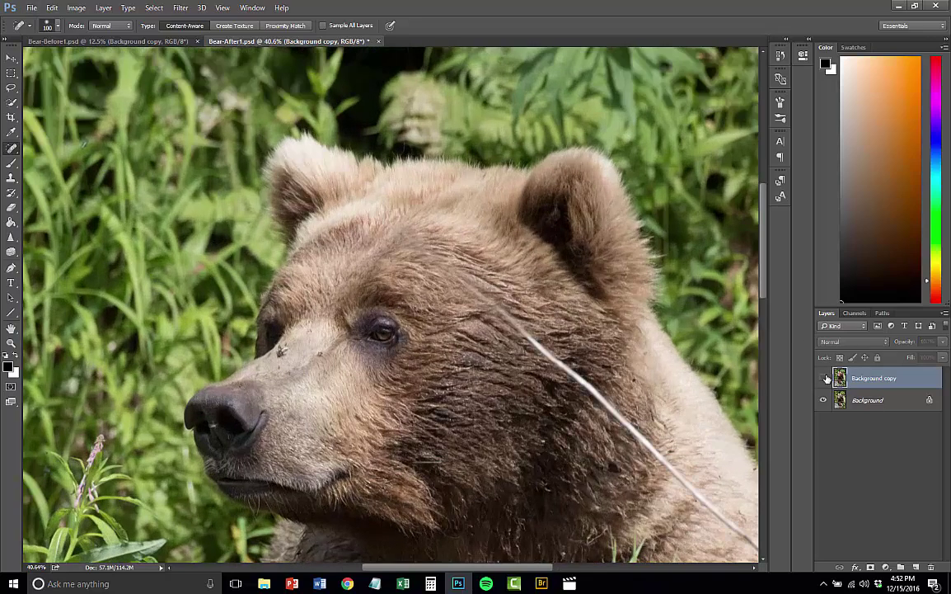
click(824, 378)
scroll(669, 332, down, 5)
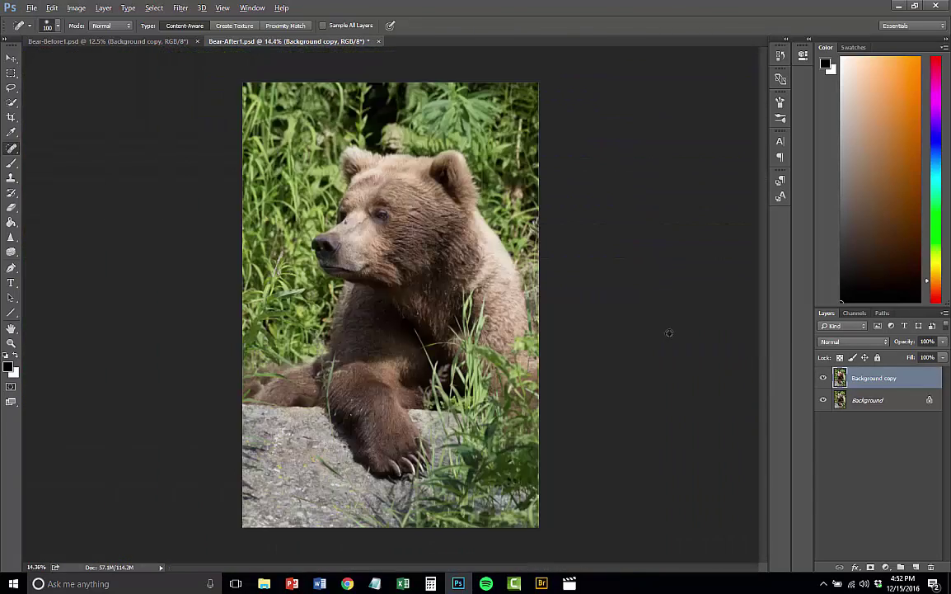
click(822, 378)
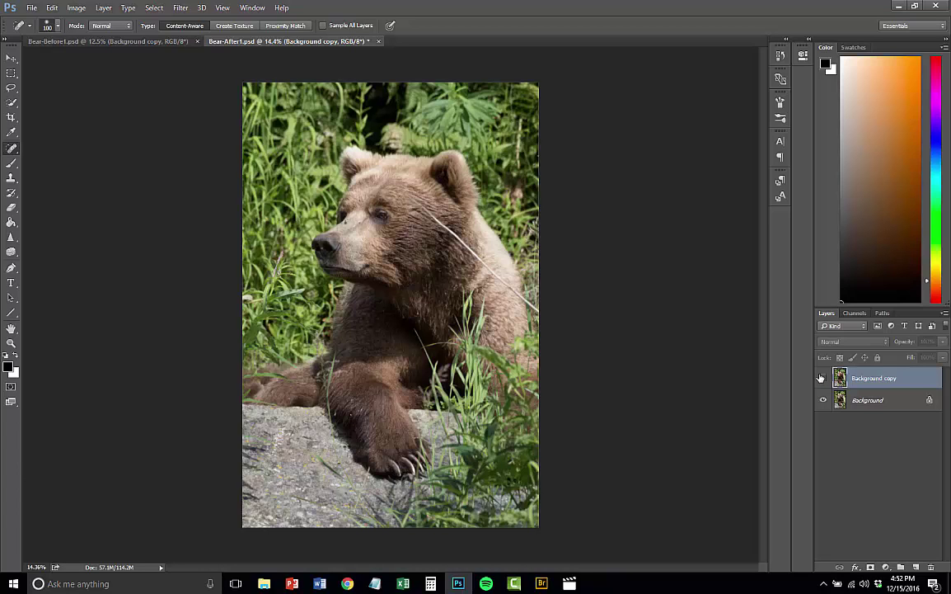
click(821, 378)
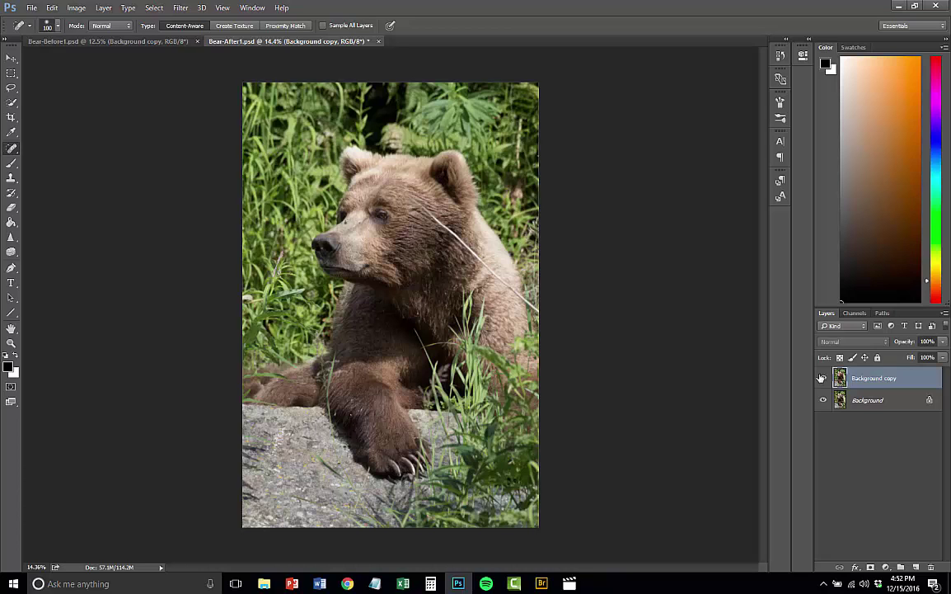
Step: Switch between Bear-Before1.psd and Bear-After1.psd to compare the unedited and retouched photos
click(70, 43)
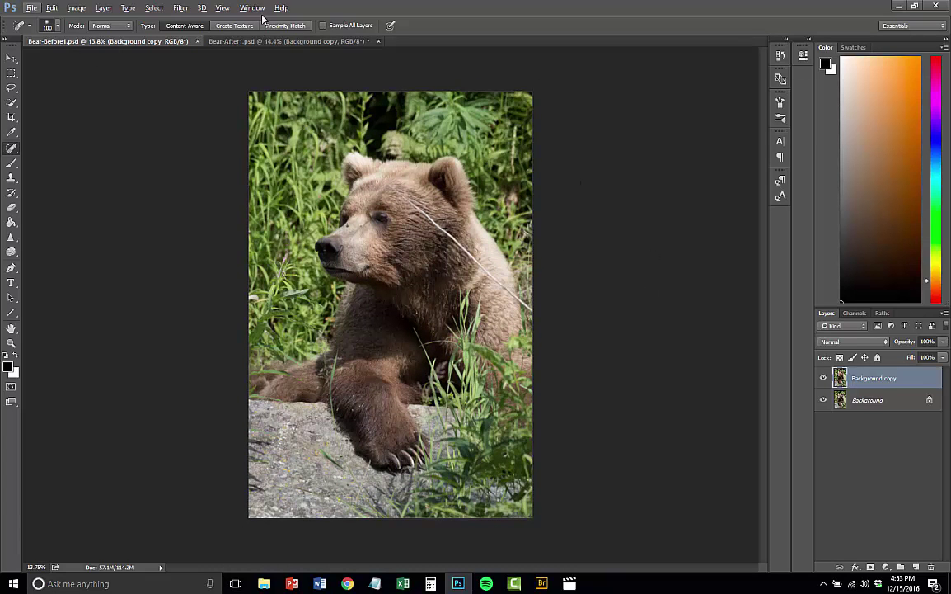
click(260, 41)
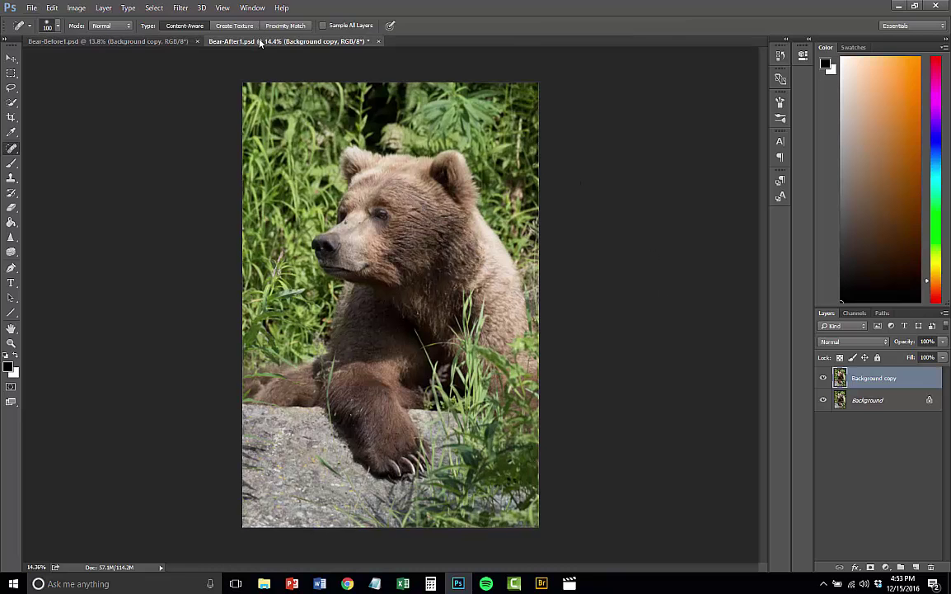
click(142, 40)
scroll(731, 234, up, 1)
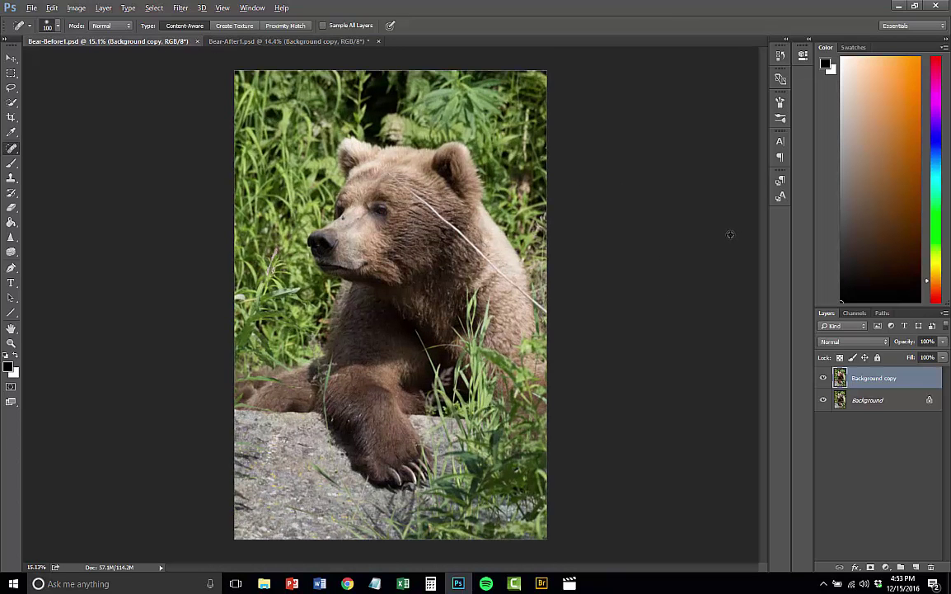
click(280, 42)
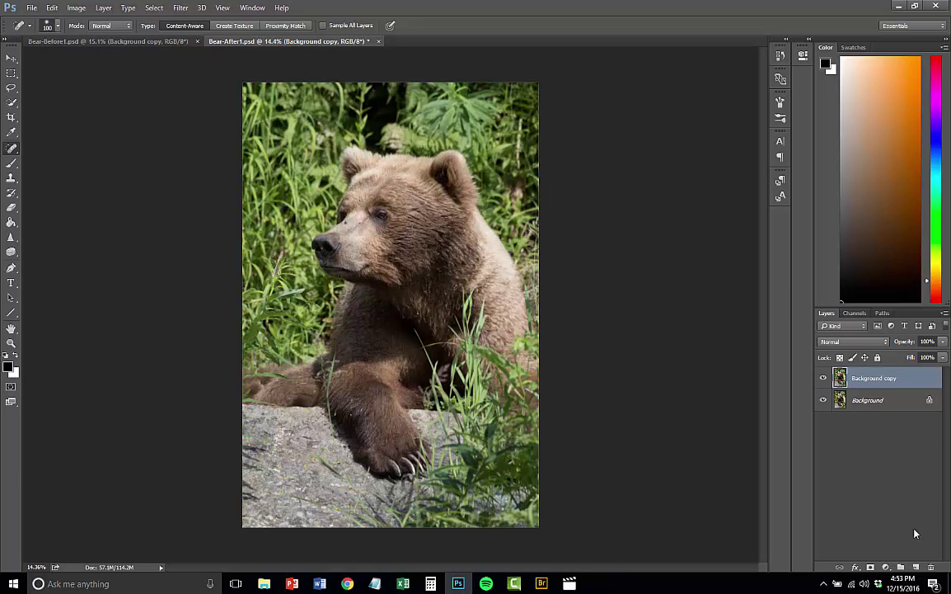
Step: Add a new layer above the Background copy and set its blending mode to Overlay
click(915, 567)
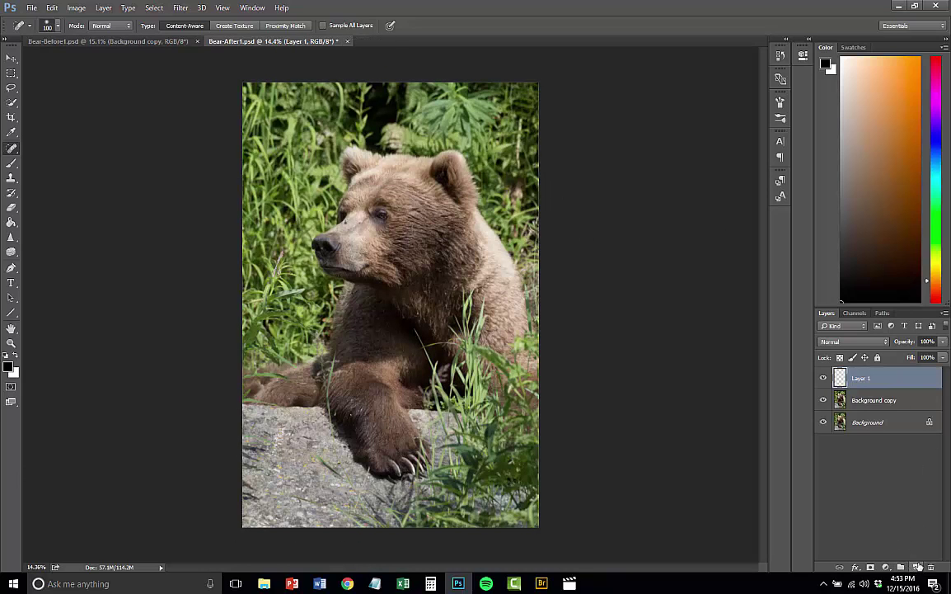
click(849, 343)
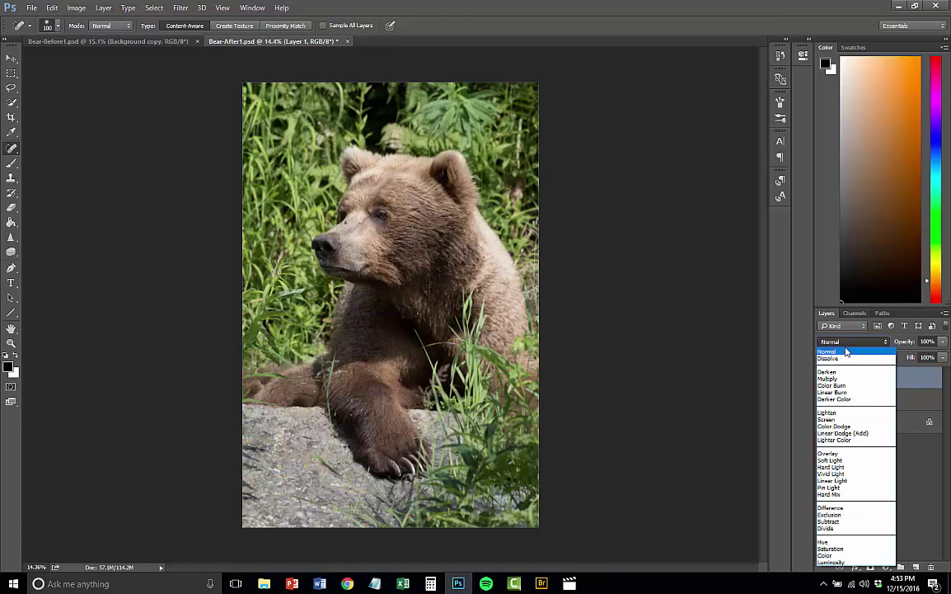
click(849, 456)
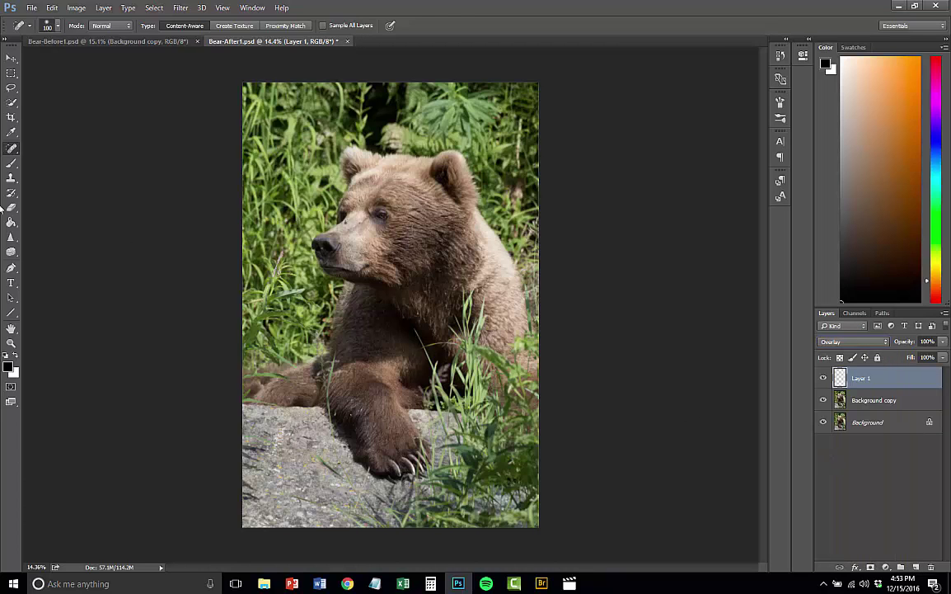
Step: Set up the Brush tool with 5% opacity and adjust its brush tip for painting on the Overlay layer
click(11, 164)
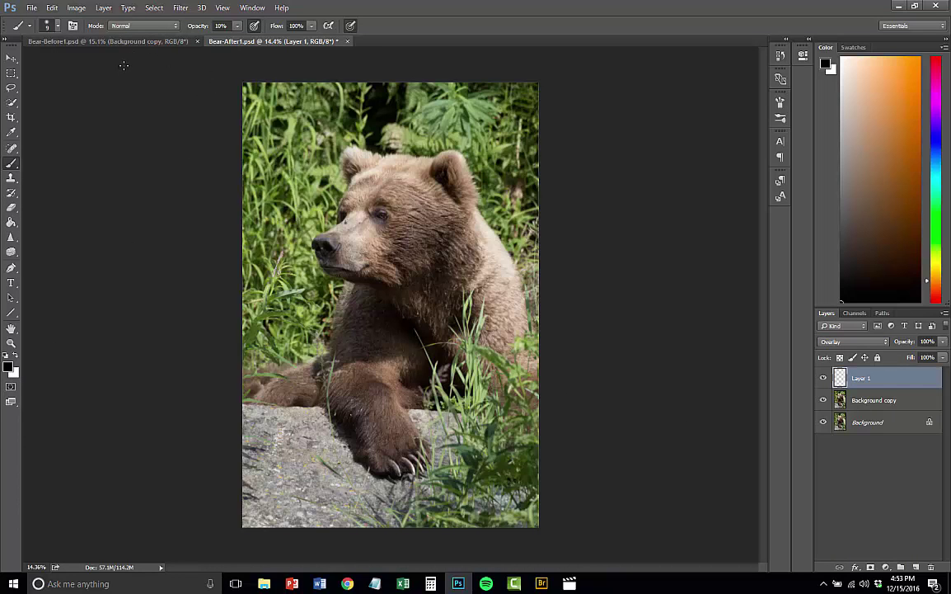
click(237, 27)
drag(236, 41, 238, 41)
click(57, 27)
click(178, 83)
Step: Enlarge the brush and paint black over the foliage beside the bear on the Overlay layer to darken it
key(])
key(])
key(])
key(])
key(])
mouse_move(258, 169)
mouse_down()
mouse_move(261, 422)
mouse_move(291, 475)
mouse_move(279, 471)
mouse_move(311, 490)
mouse_move(266, 480)
mouse_move(298, 488)
mouse_move(333, 519)
mouse_move(256, 497)
mouse_move(362, 536)
mouse_move(253, 486)
mouse_move(270, 451)
mouse_move(327, 497)
mouse_move(259, 488)
mouse_move(280, 467)
mouse_move(284, 447)
mouse_move(274, 439)
mouse_move(371, 522)
mouse_move(256, 514)
mouse_move(217, 492)
mouse_move(197, 530)
mouse_move(260, 456)
mouse_move(283, 446)
mouse_move(297, 446)
mouse_move(366, 509)
mouse_move(429, 521)
mouse_move(539, 487)
mouse_move(498, 523)
mouse_move(502, 488)
mouse_move(450, 365)
mouse_move(484, 424)
mouse_move(466, 406)
mouse_move(511, 509)
mouse_move(553, 448)
mouse_move(521, 100)
mouse_move(480, 84)
mouse_move(550, 195)
mouse_move(556, 260)
mouse_move(563, 255)
mouse_move(536, 231)
mouse_move(544, 303)
mouse_move(531, 267)
mouse_move(511, 253)
mouse_move(506, 210)
mouse_move(521, 218)
mouse_move(555, 411)
mouse_move(534, 173)
mouse_move(454, 88)
mouse_move(274, 89)
mouse_move(241, 159)
mouse_move(284, 167)
mouse_move(274, 272)
mouse_move(292, 508)
mouse_move(350, 554)
mouse_move(247, 501)
mouse_move(441, 518)
mouse_move(559, 488)
mouse_move(271, 511)
mouse_move(215, 433)
mouse_move(247, 501)
mouse_move(569, 488)
mouse_move(270, 516)
mouse_move(259, 450)
mouse_move(301, 409)
mouse_move(259, 384)
mouse_move(339, 451)
mouse_move(369, 404)
mouse_move(439, 429)
mouse_move(253, 524)
mouse_move(300, 533)
mouse_move(501, 505)
mouse_move(376, 459)
mouse_move(352, 410)
mouse_up()
Step: Reduce the brush to 700 px and paint black over the rock in the foreground to darken it
key(bracketleft)
key(bracketleft)
key(bracketleft)
key(bracketleft)
key(bracketleft)
key(bracketleft)
key(bracketleft)
mouse_move(259, 462)
mouse_down()
mouse_move(258, 505)
mouse_move(238, 495)
mouse_move(254, 500)
mouse_move(262, 477)
mouse_move(241, 530)
mouse_move(255, 462)
mouse_up()
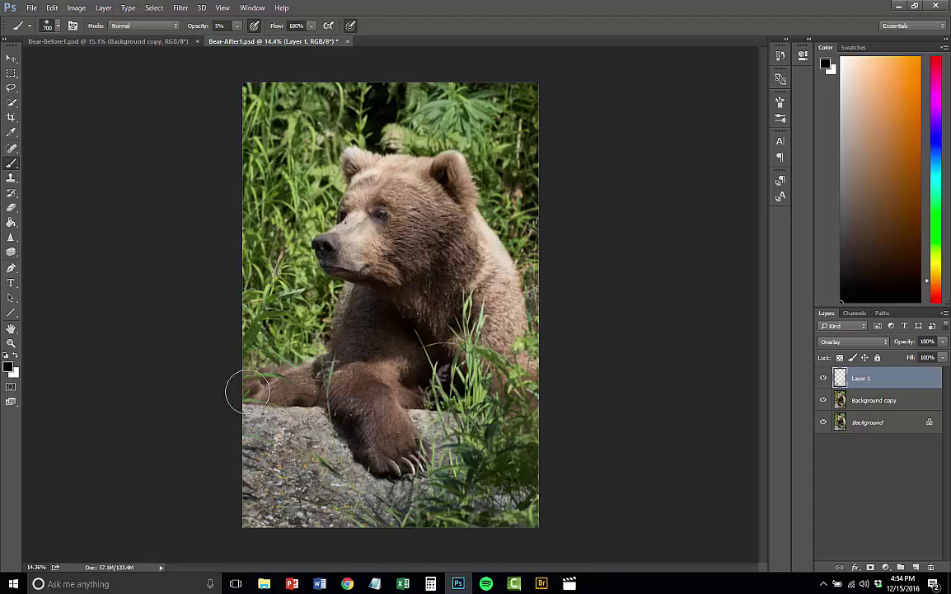
Step: Examine the bear's face up close, and compare the darkened Bear-After1.psd with Bear-Before1.psd at full view
scroll(310, 221, up, 5)
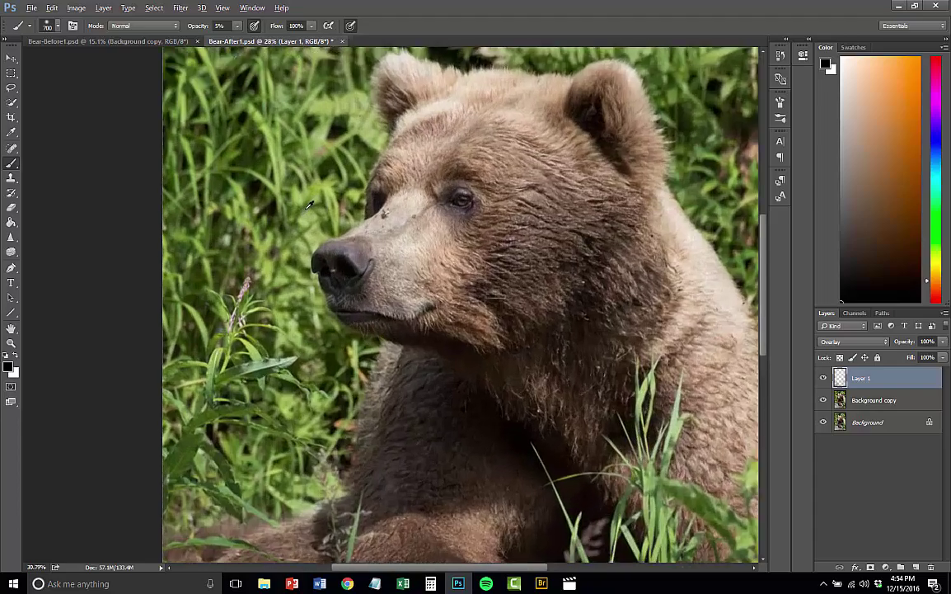
scroll(548, 257, up, 5)
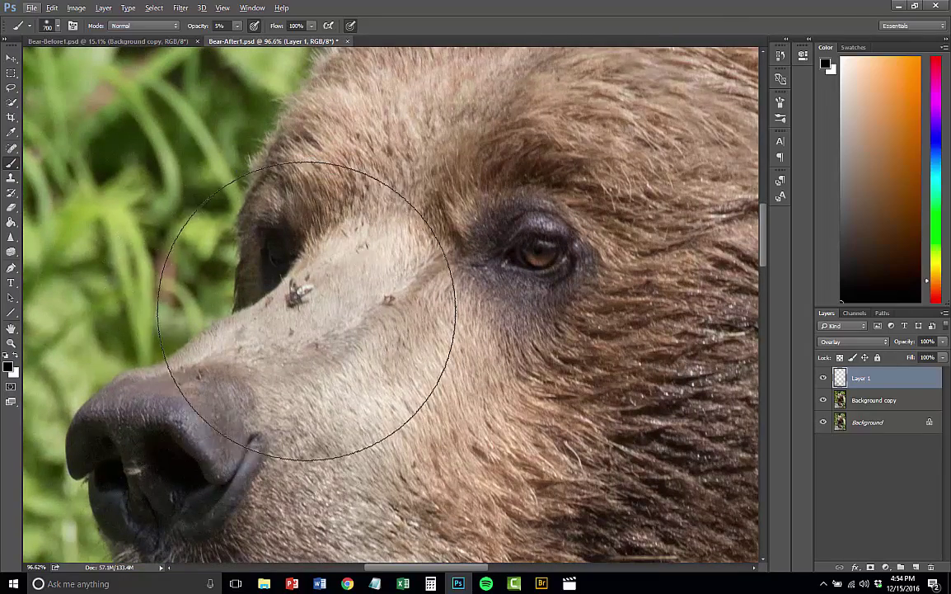
scroll(310, 315, down, 2)
scroll(310, 316, down, 6)
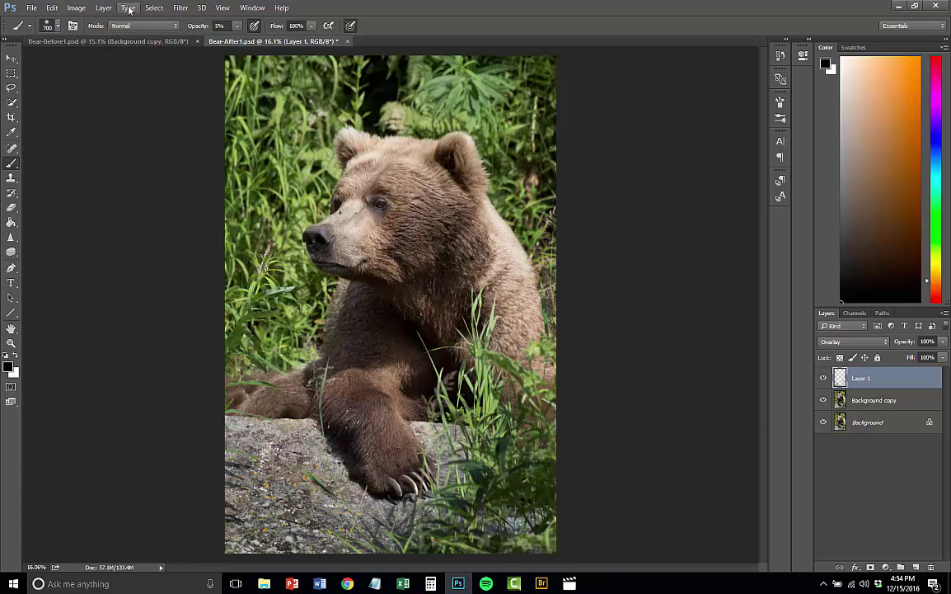
click(73, 42)
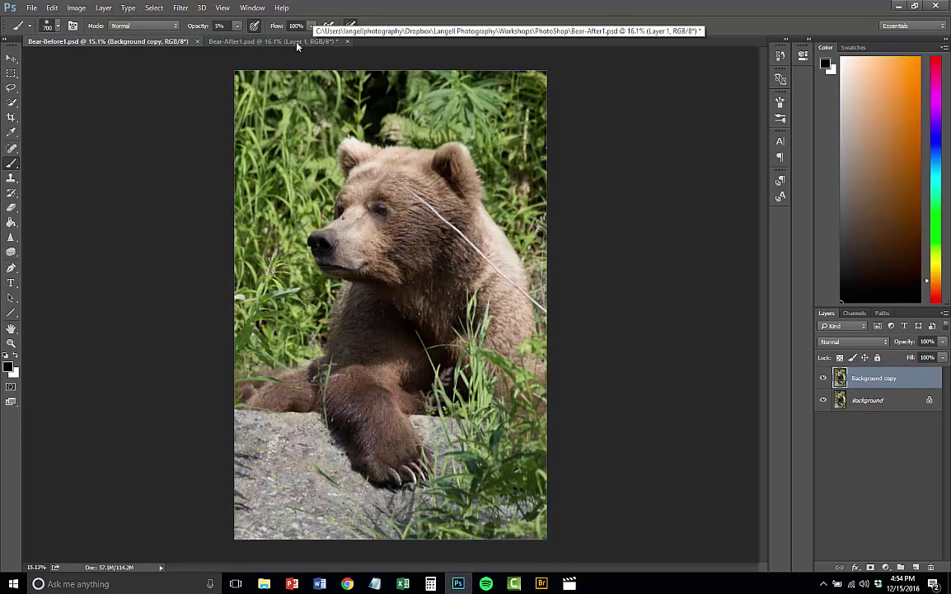
click(225, 39)
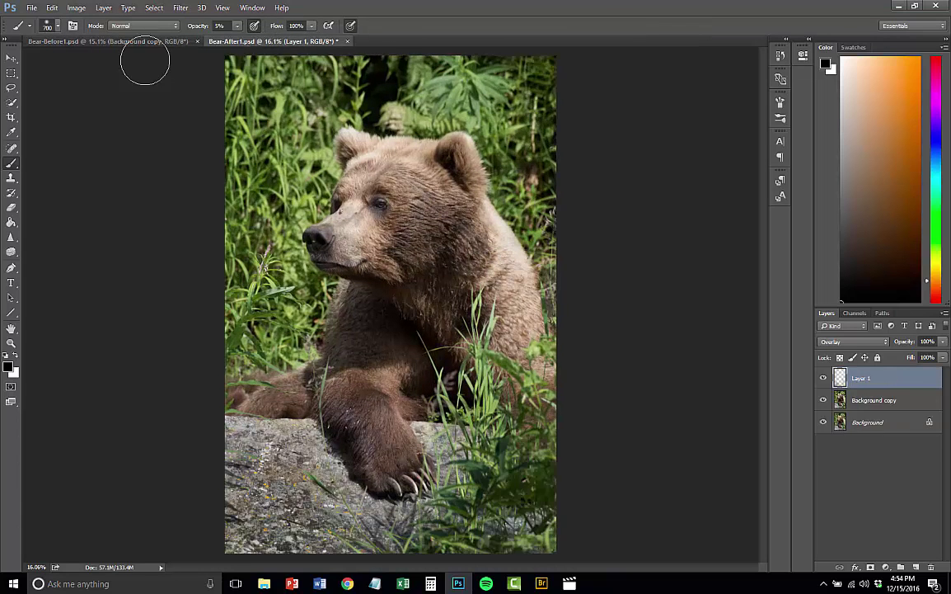
click(59, 39)
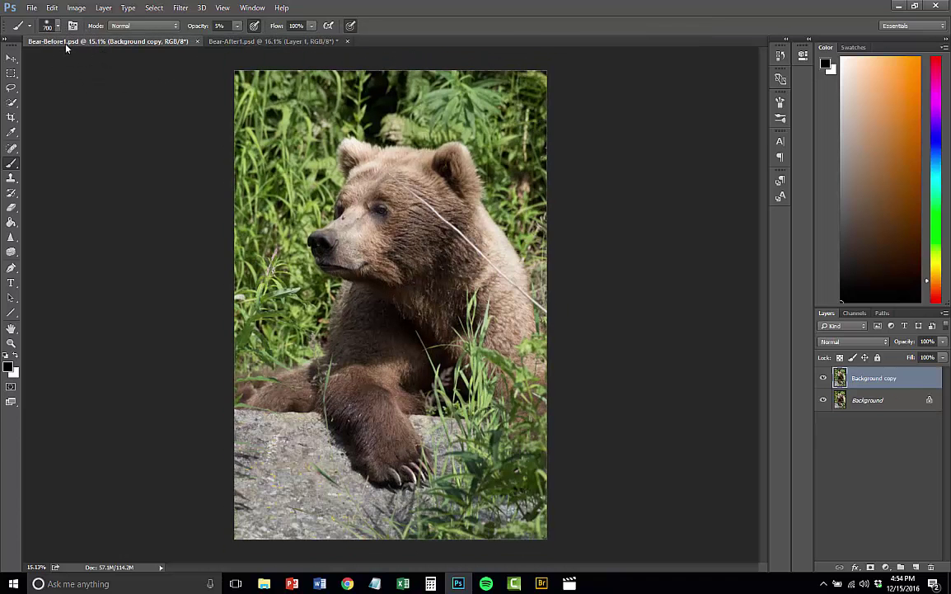